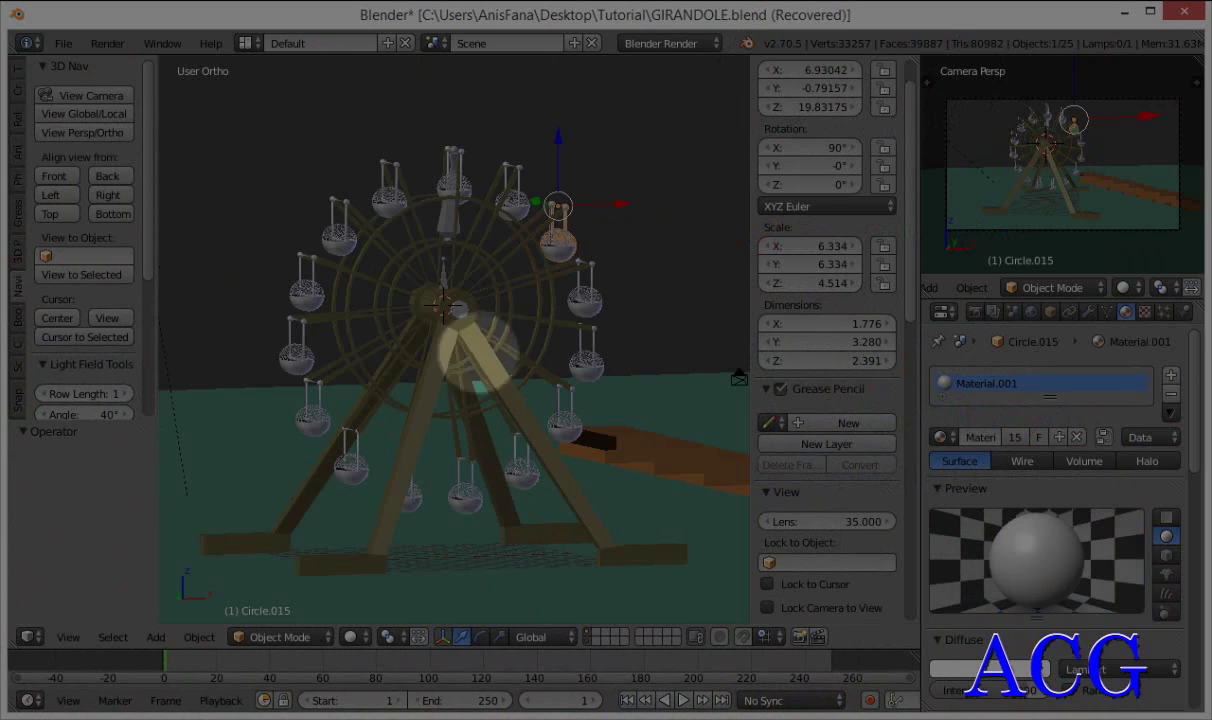
- Switch to a front view of the wheel, hide the properties panel, and zoom in on the hub
click(55, 175)
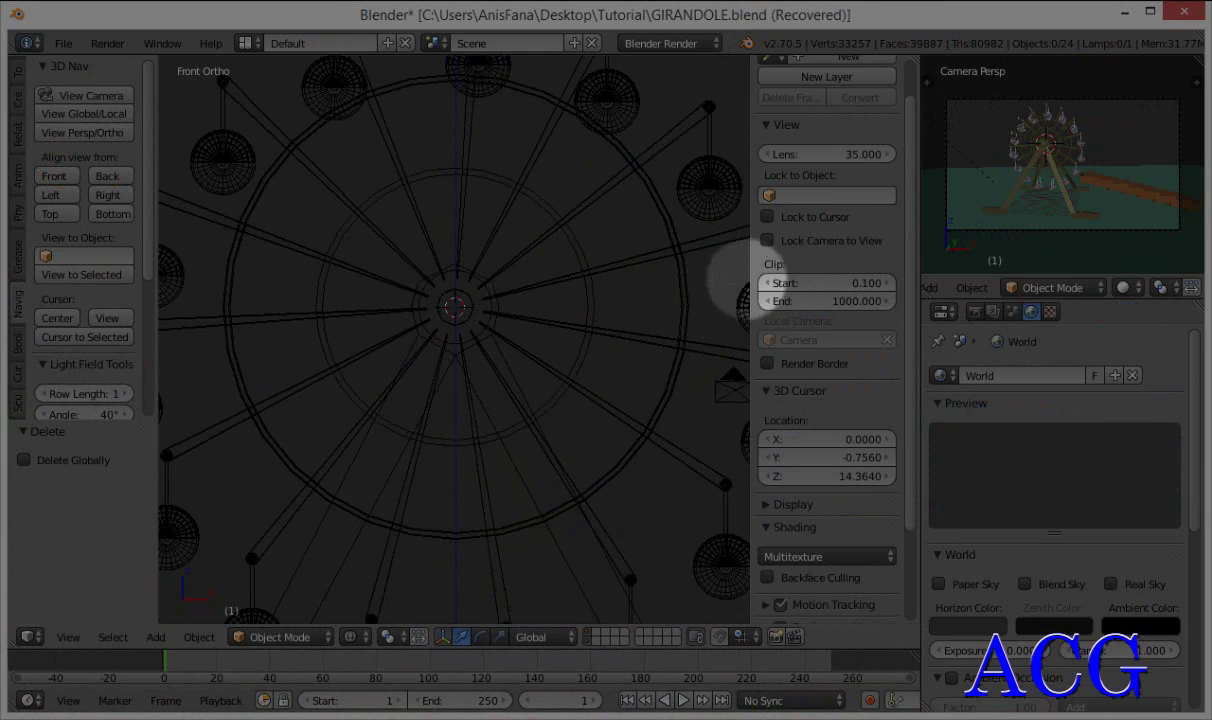
click(749, 269)
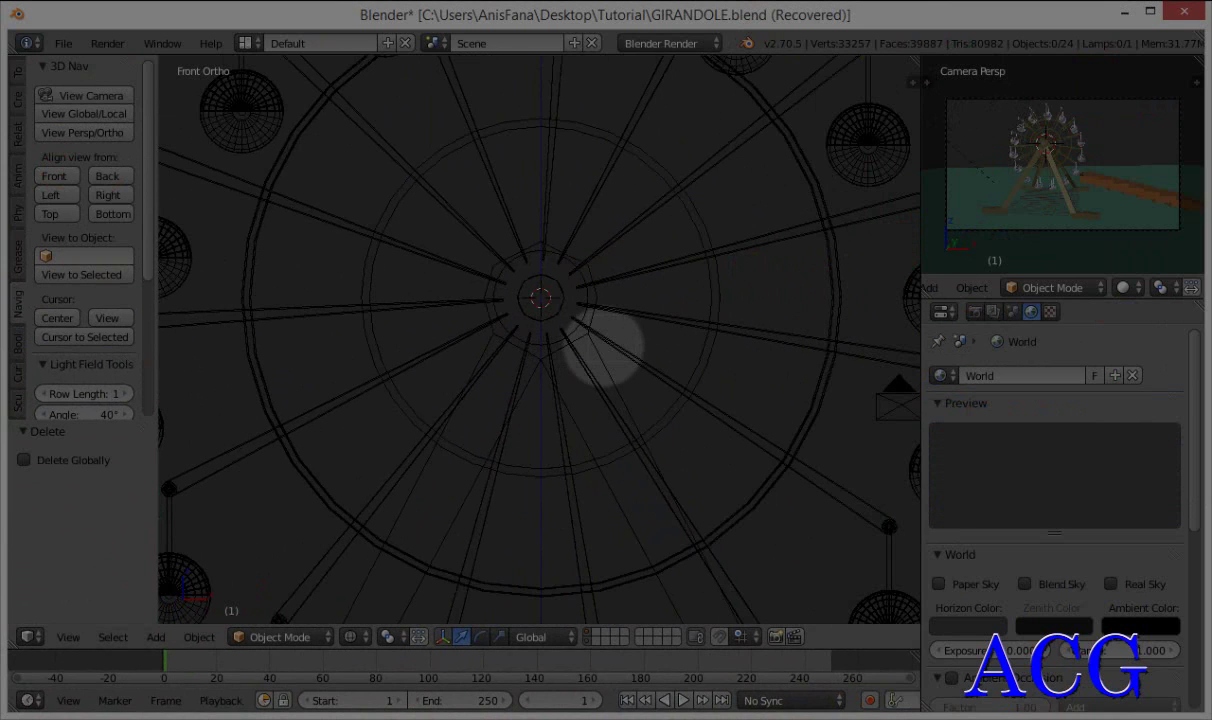
scroll(555, 338, down, 3)
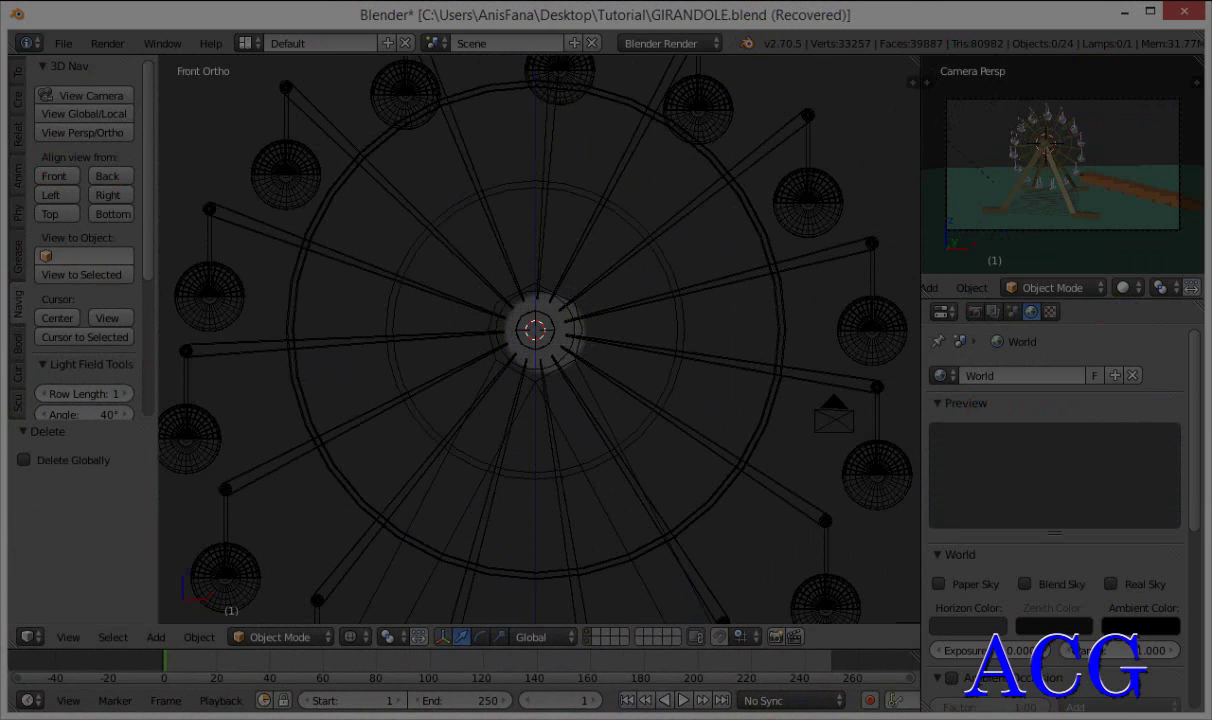
scroll(535, 330, up, 2)
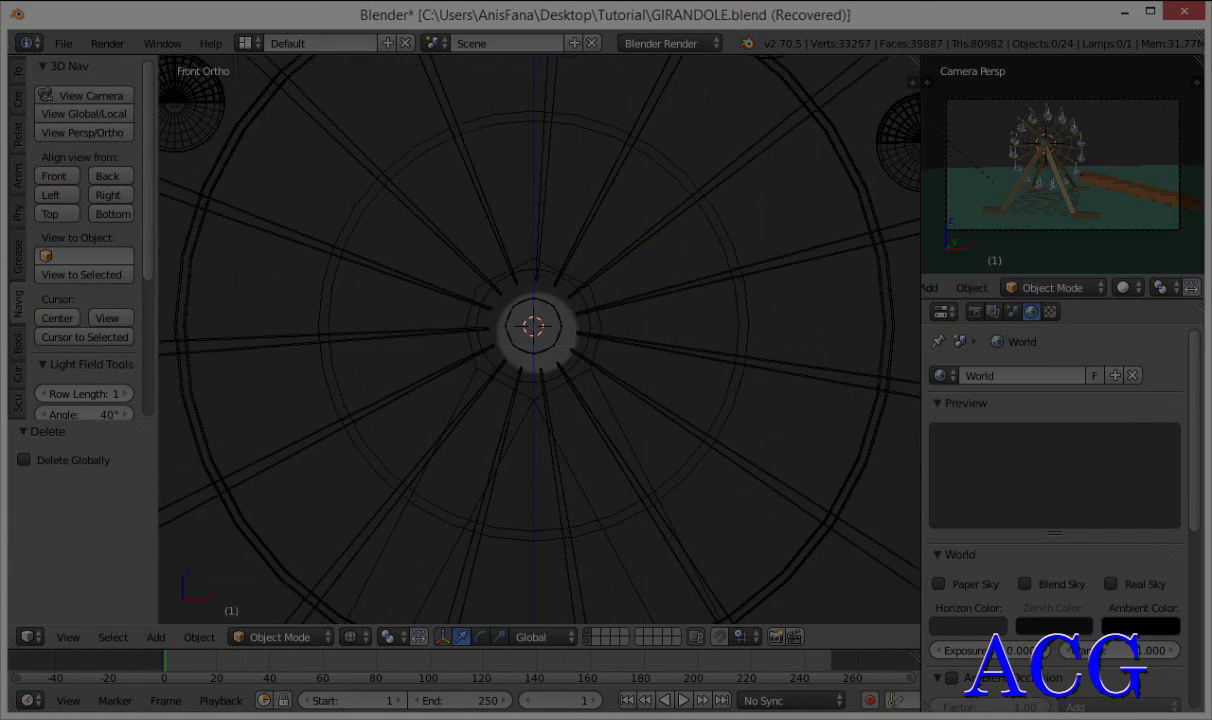
- Add a Single Bone armature at the wheel hub and put it in Edit Mode
key(shift+a)
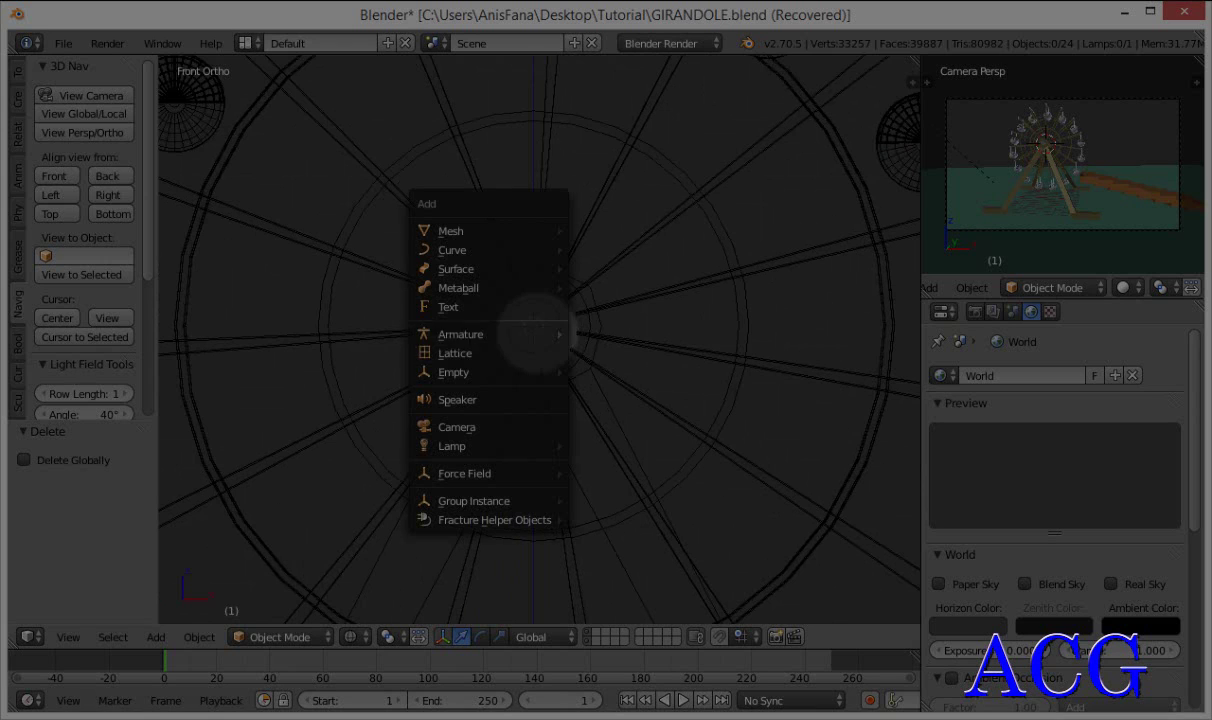
click(615, 334)
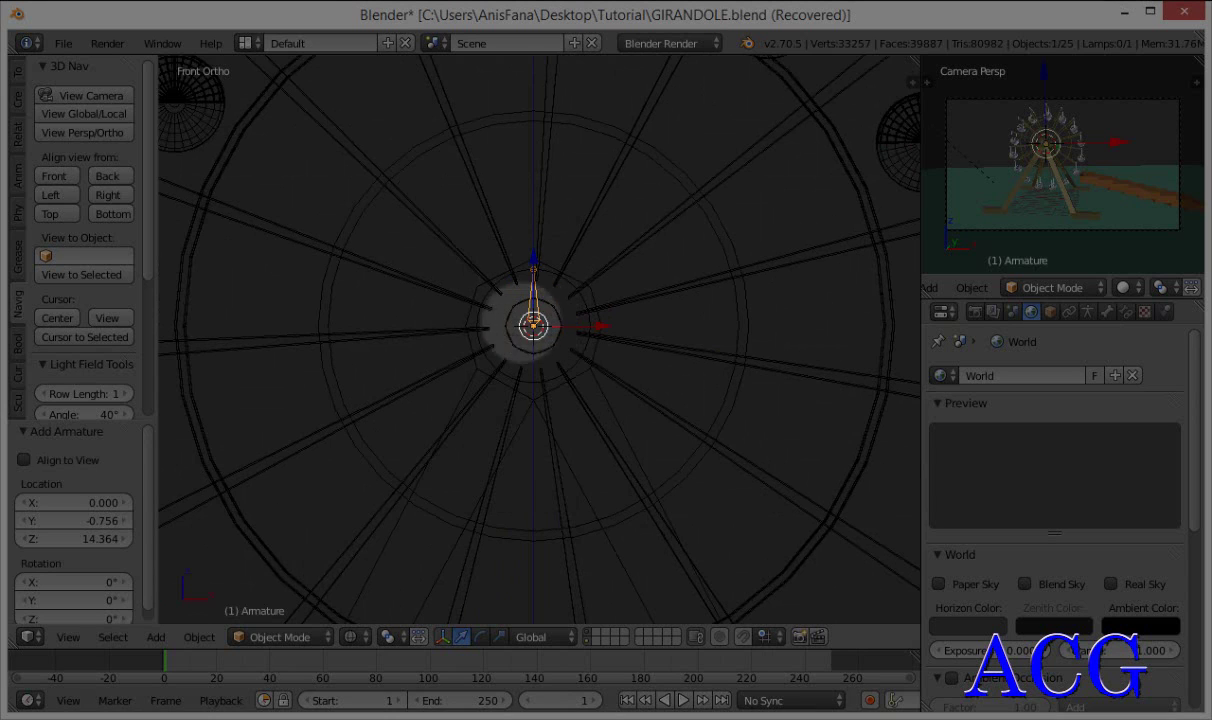
click(278, 637)
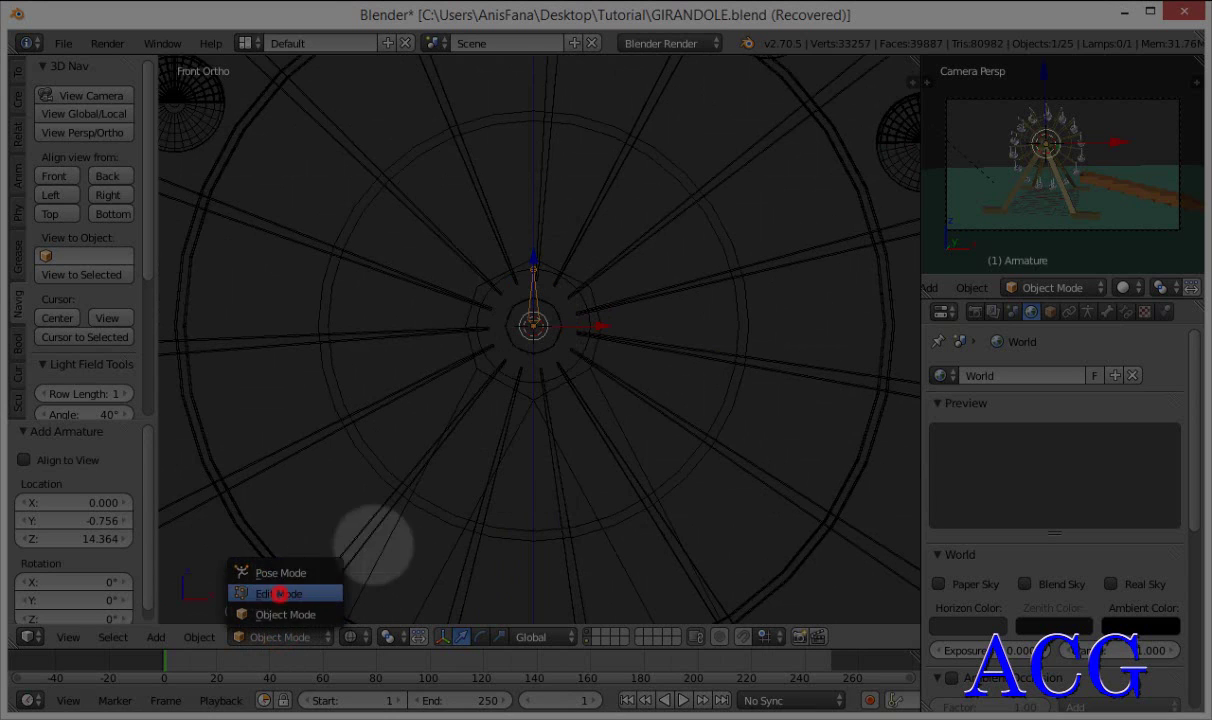
click(279, 594)
scroll(533, 268, down, 2)
shift+middle_drag(536, 287, 536, 352)
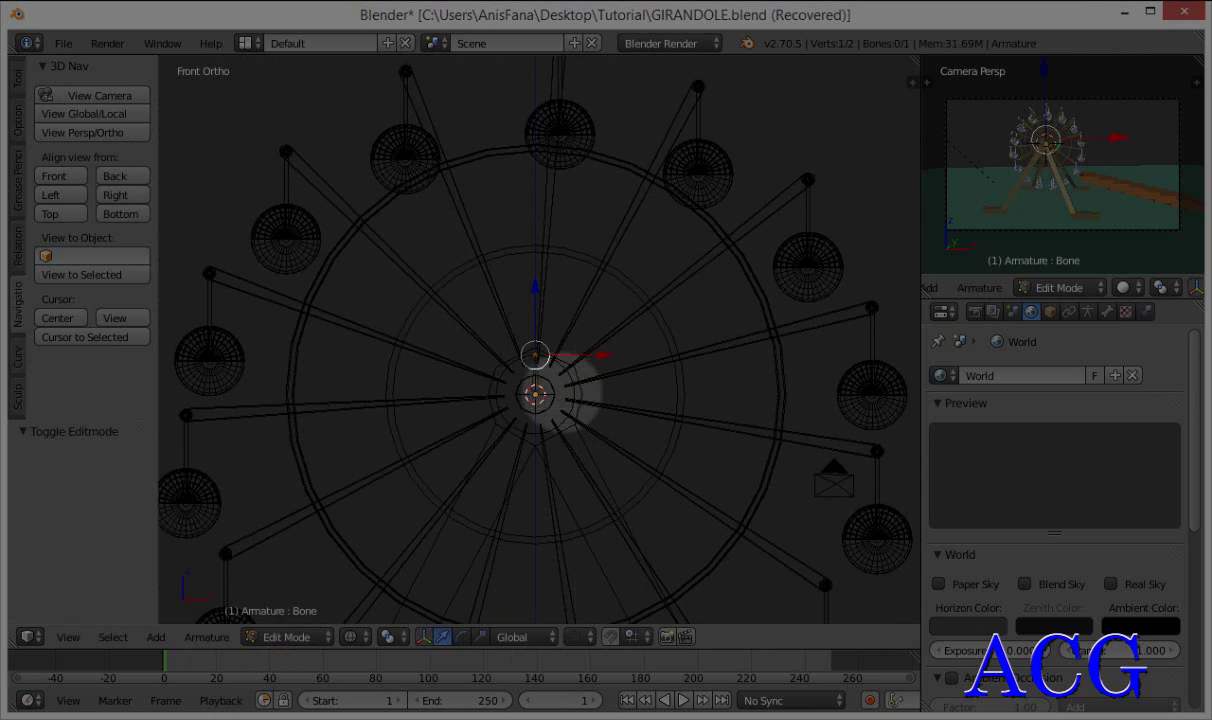
- Stretch the hub bone's tip along a spoke and extrude Bone.001 to the spoke's outer end
key(g)
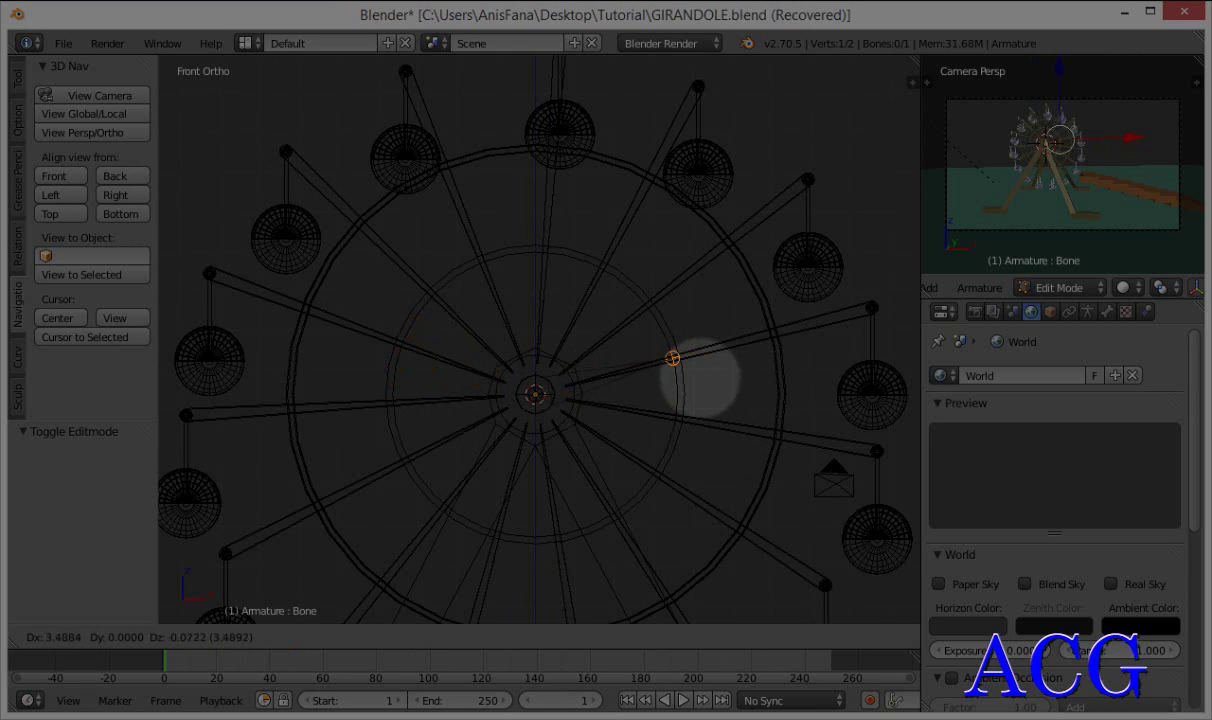
click(676, 358)
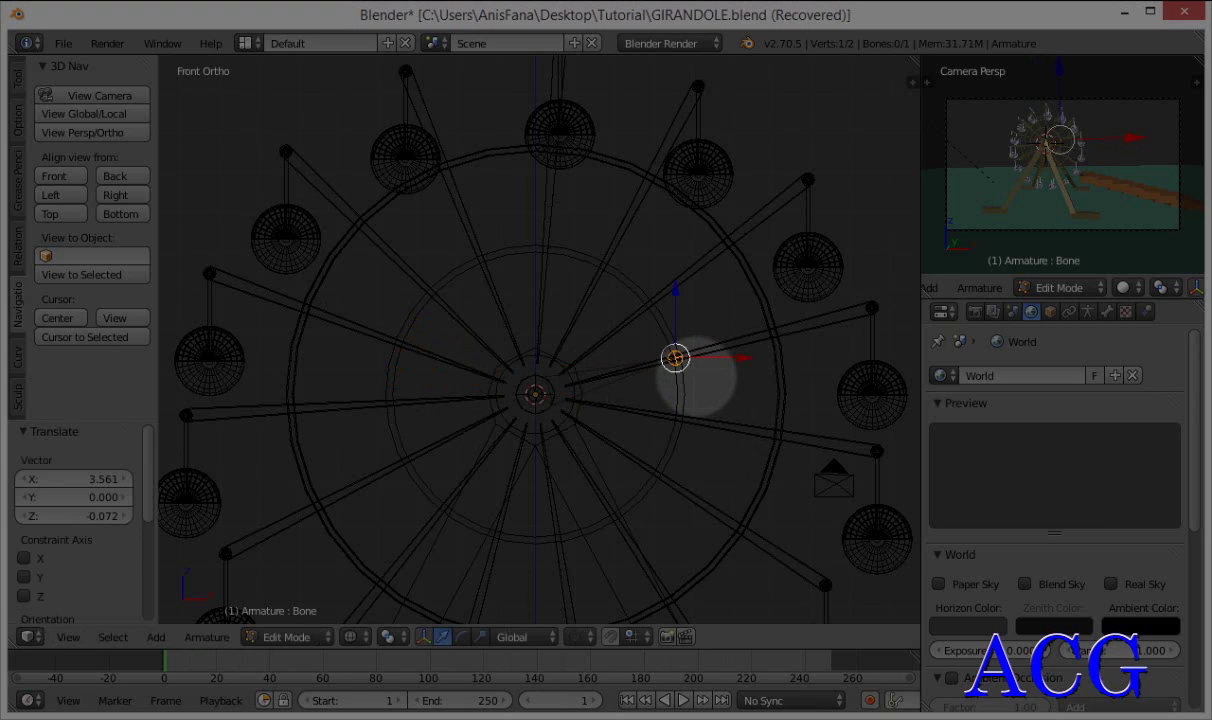
key(e)
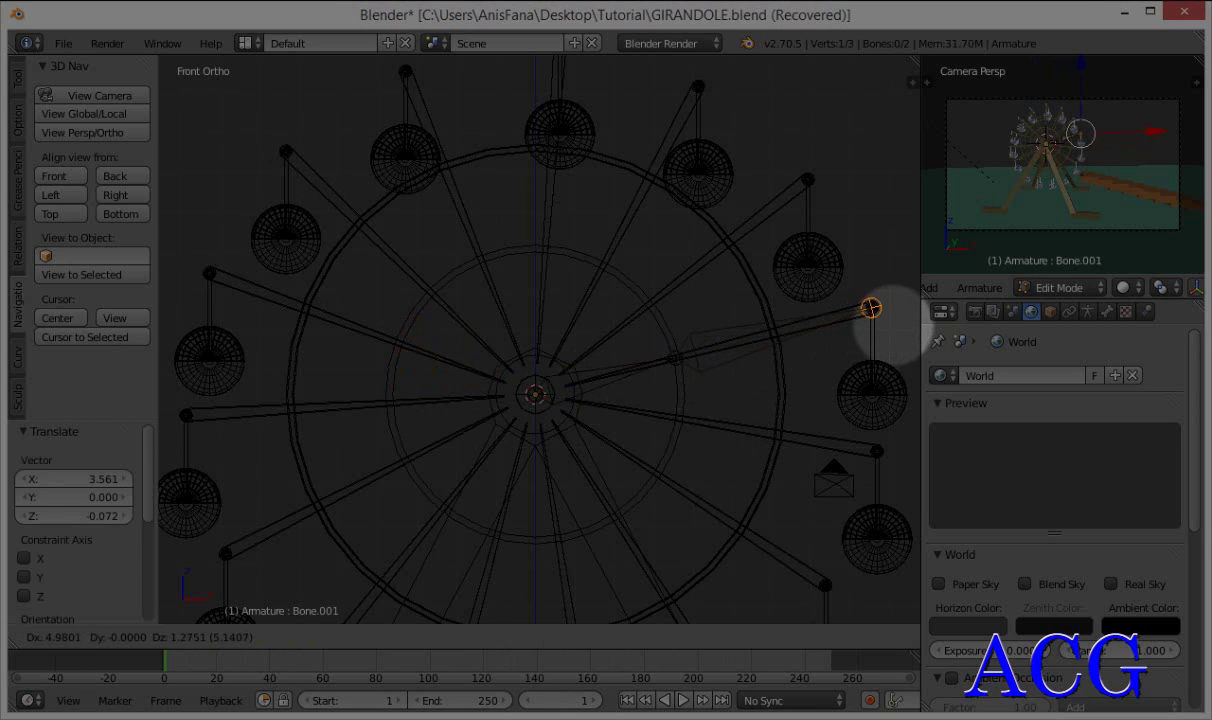
click(893, 325)
- Zoom in closely on the spoke-end joint where the cabin hangs
shift+middle_drag(871, 306, 628, 311)
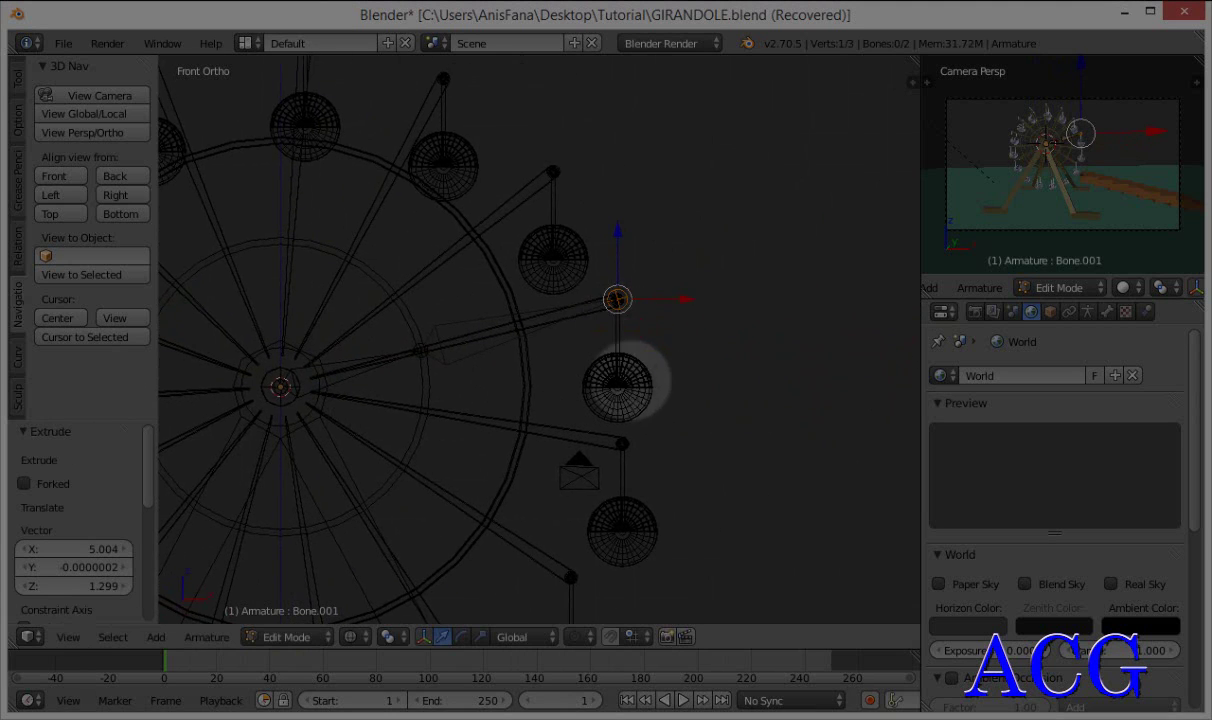
scroll(628, 379, up, 4)
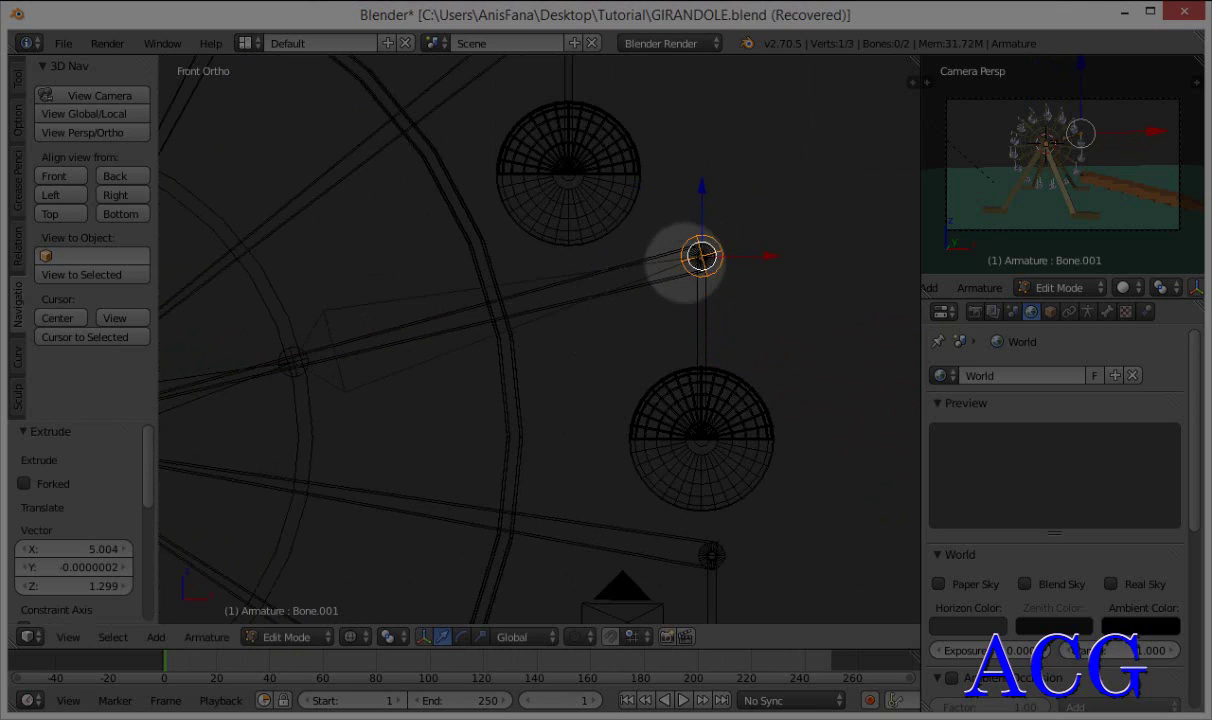
shift+middle_drag(674, 295, 637, 344)
scroll(628, 308, up, 3)
ctrl+scroll(644, 335, down, 3)
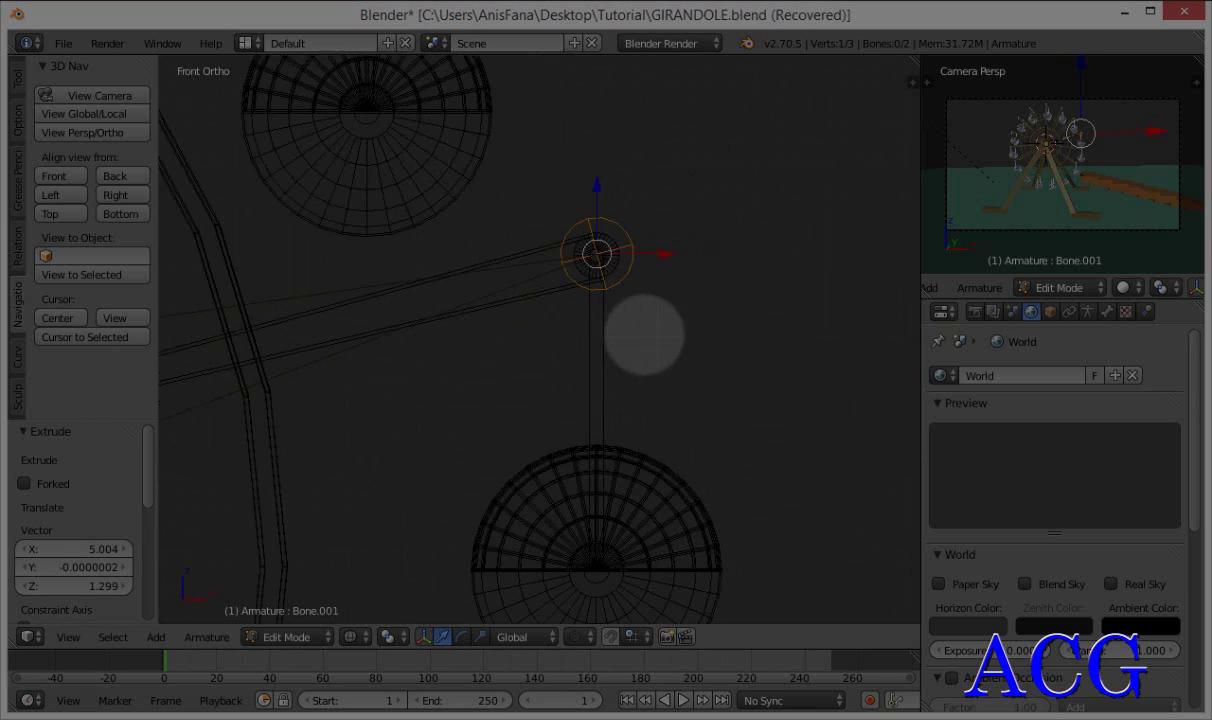
scroll(608, 290, up, 2)
scroll(638, 254, up, 2)
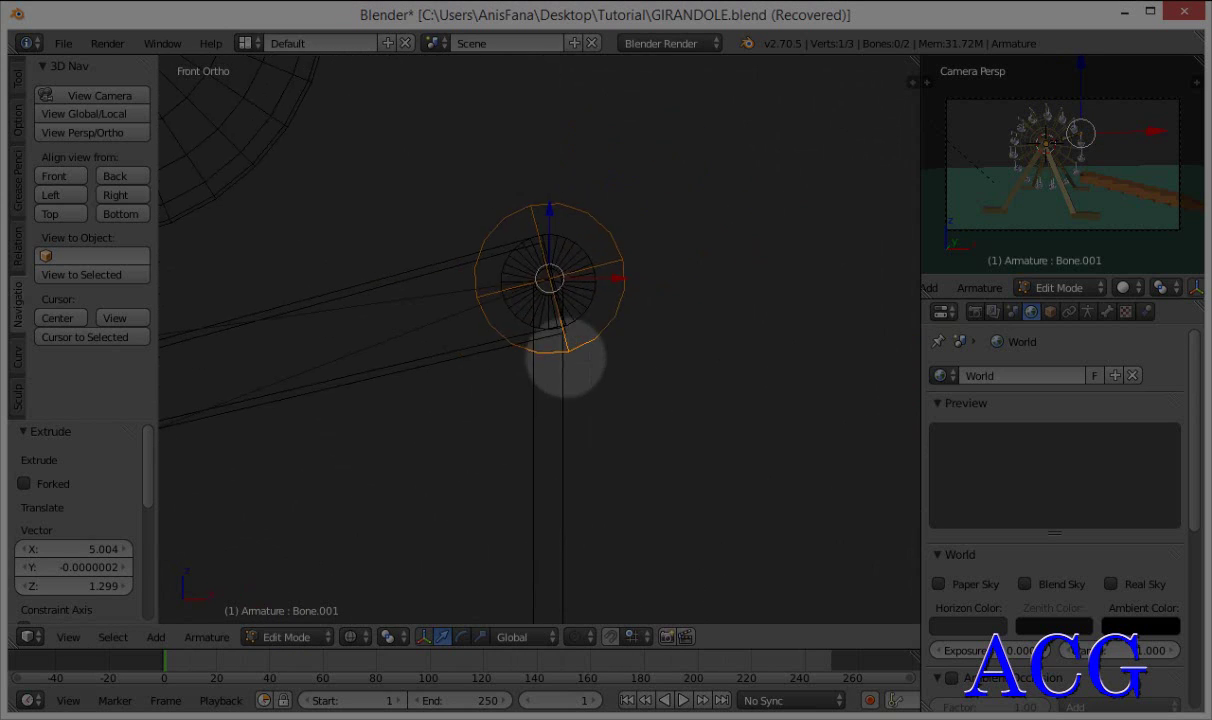
scroll(563, 362, up, 2)
scroll(579, 341, up, 2)
- Nudge the spoke-end joint into place and bring the cabin below into view
key(g)
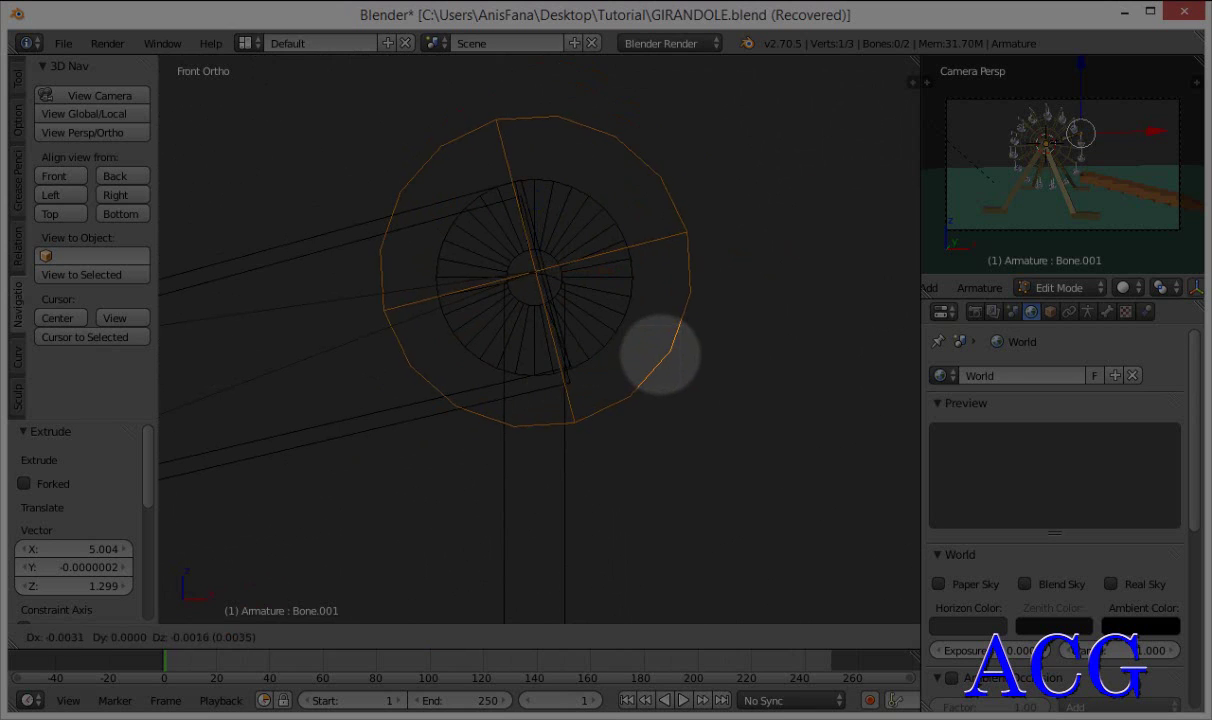
click(663, 357)
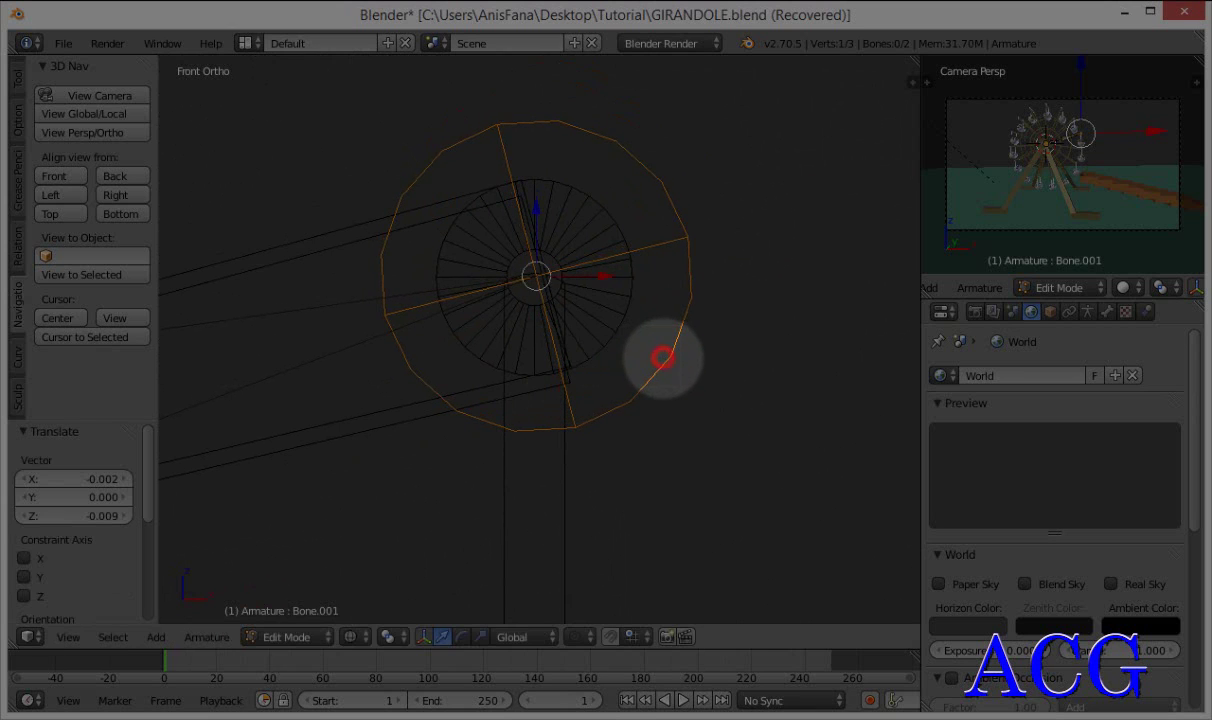
scroll(670, 380, down, 3)
shift+middle_drag(676, 411, 674, 298)
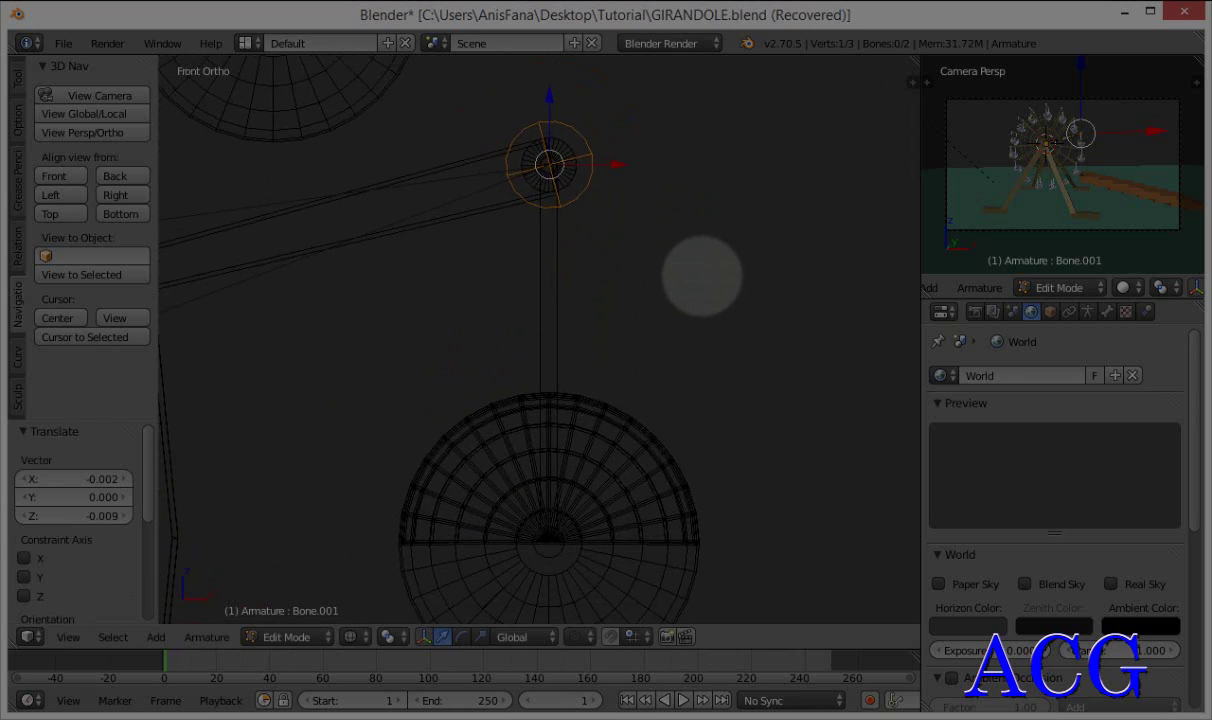
- Extrude Bone.002 straight down from the joint to the hanging cabin's centre
key(e)
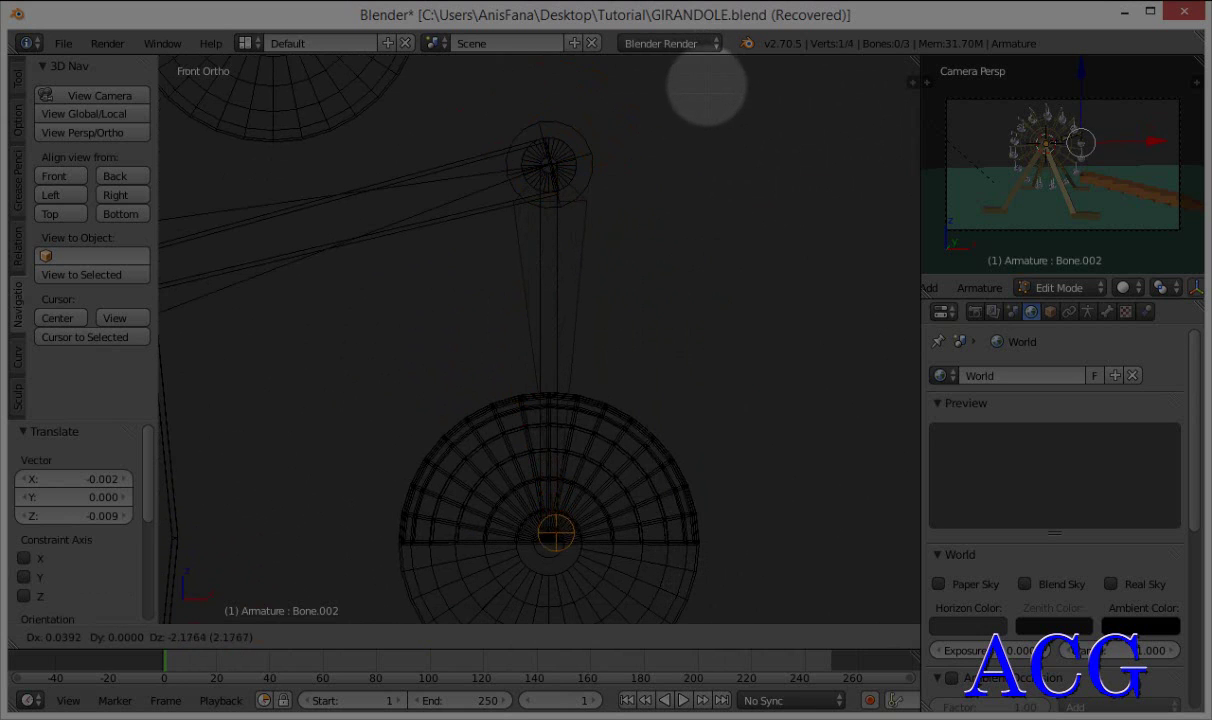
click(700, 90)
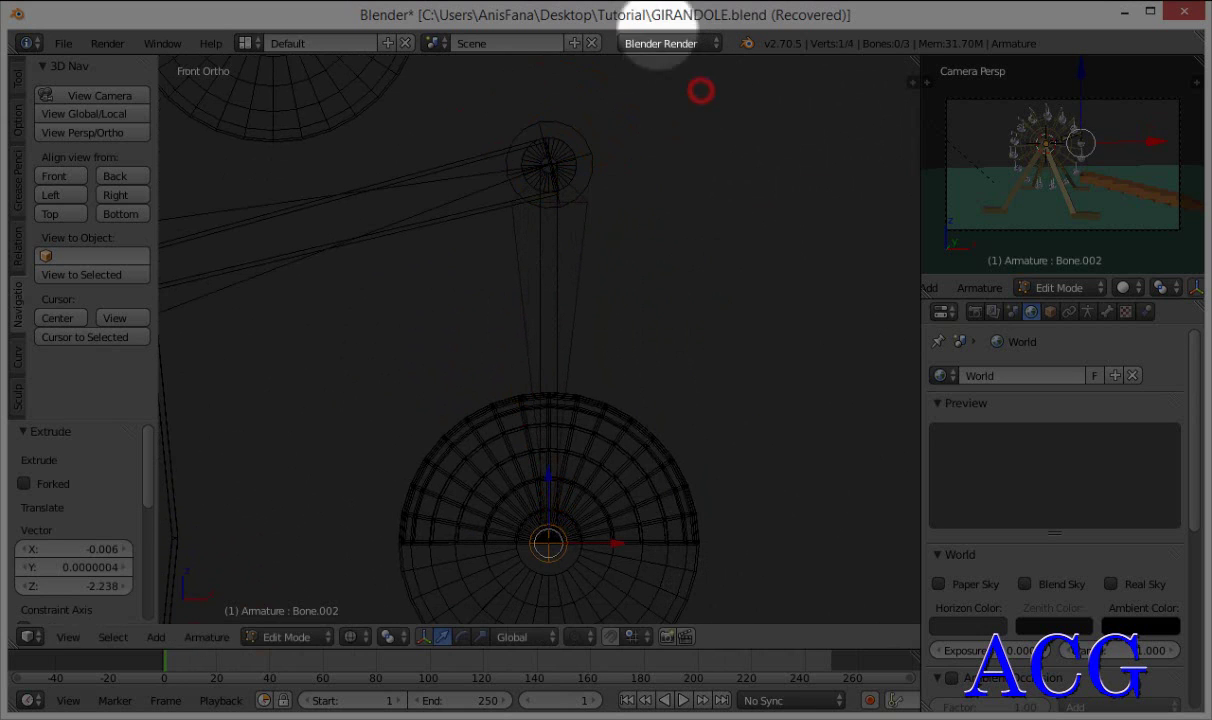
scroll(500, 150, down, 4)
mouse_move(506, 270)
shift+middle_down()
mouse_move(628, 280)
mouse_move(668, 308)
shift+middle_up()
scroll(628, 280, down, 3)
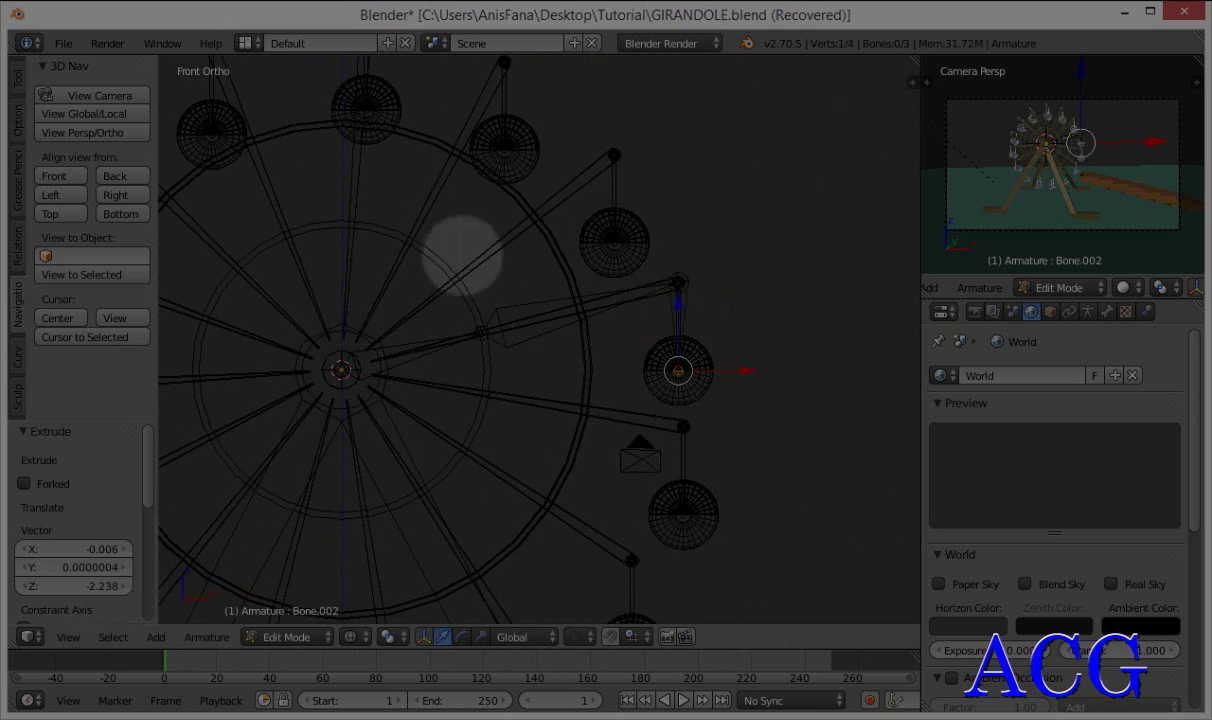
scroll(595, 325, down, 1)
scroll(625, 340, down, 1)
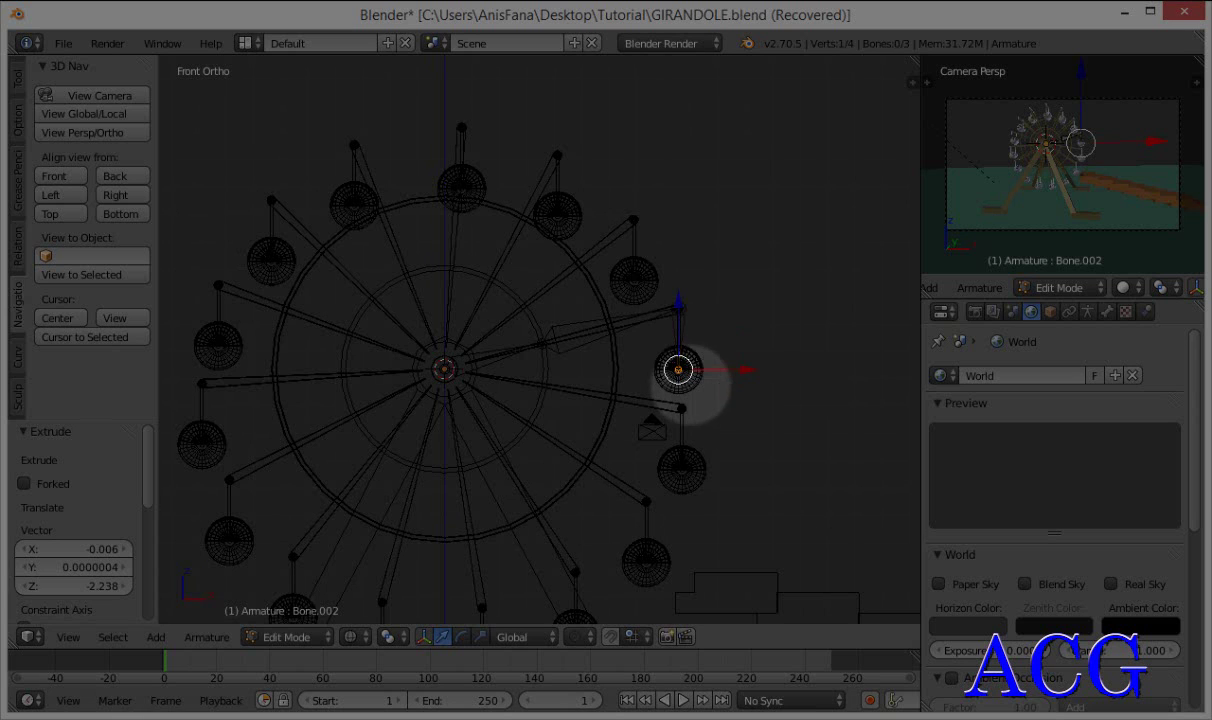
scroll(684, 390, down, 1)
scroll(703, 344, down, 1)
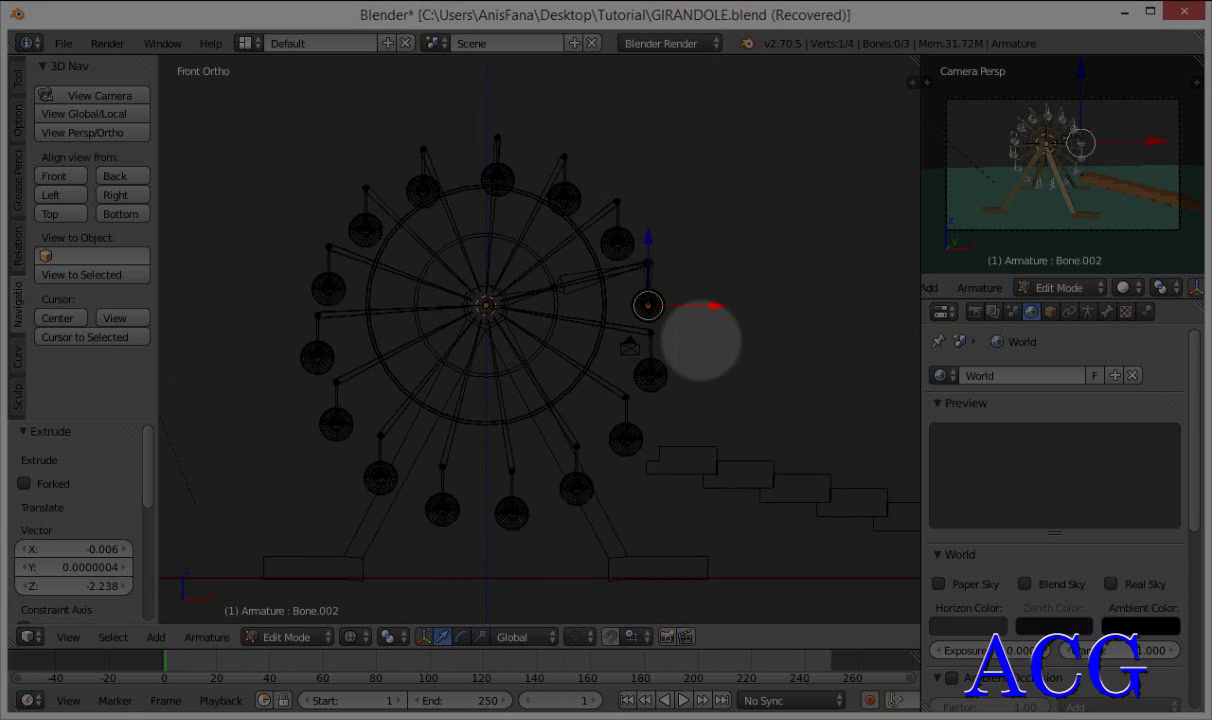
scroll(641, 360, up, 2)
scroll(640, 397, up, 1)
shift+scroll(600, 385, up, 2)
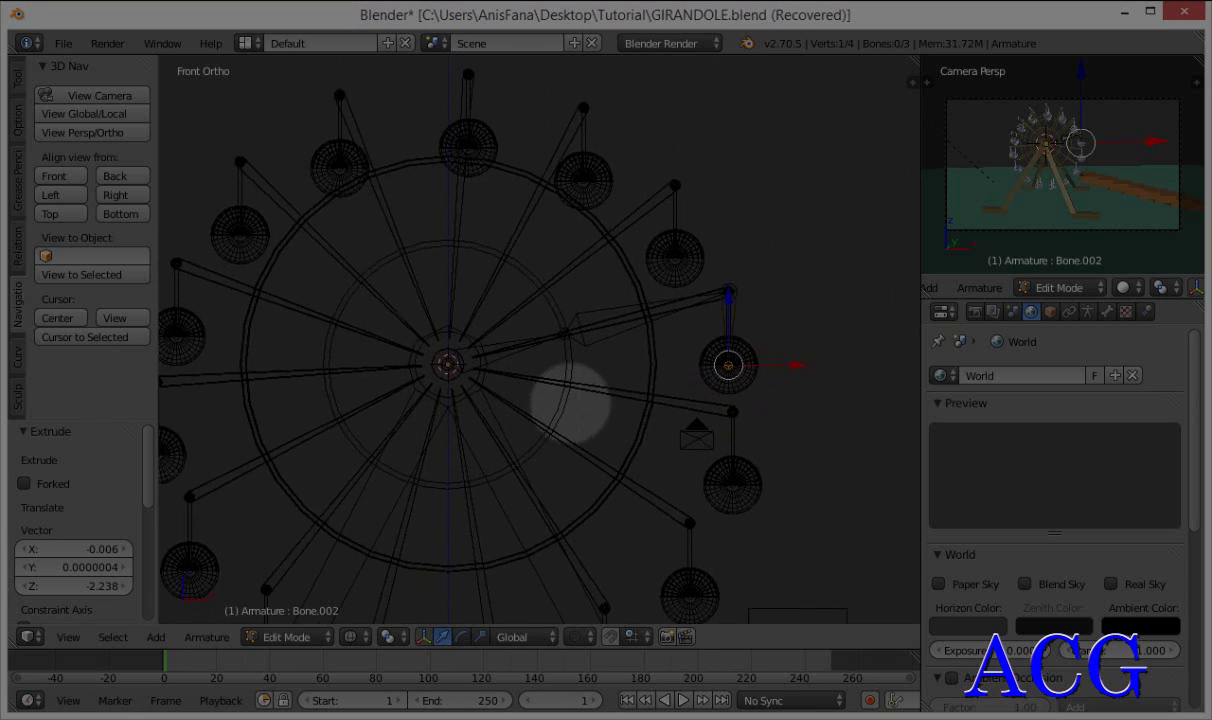
scroll(641, 371, up, 2)
scroll(620, 413, up, 1)
scroll(640, 385, down, 2)
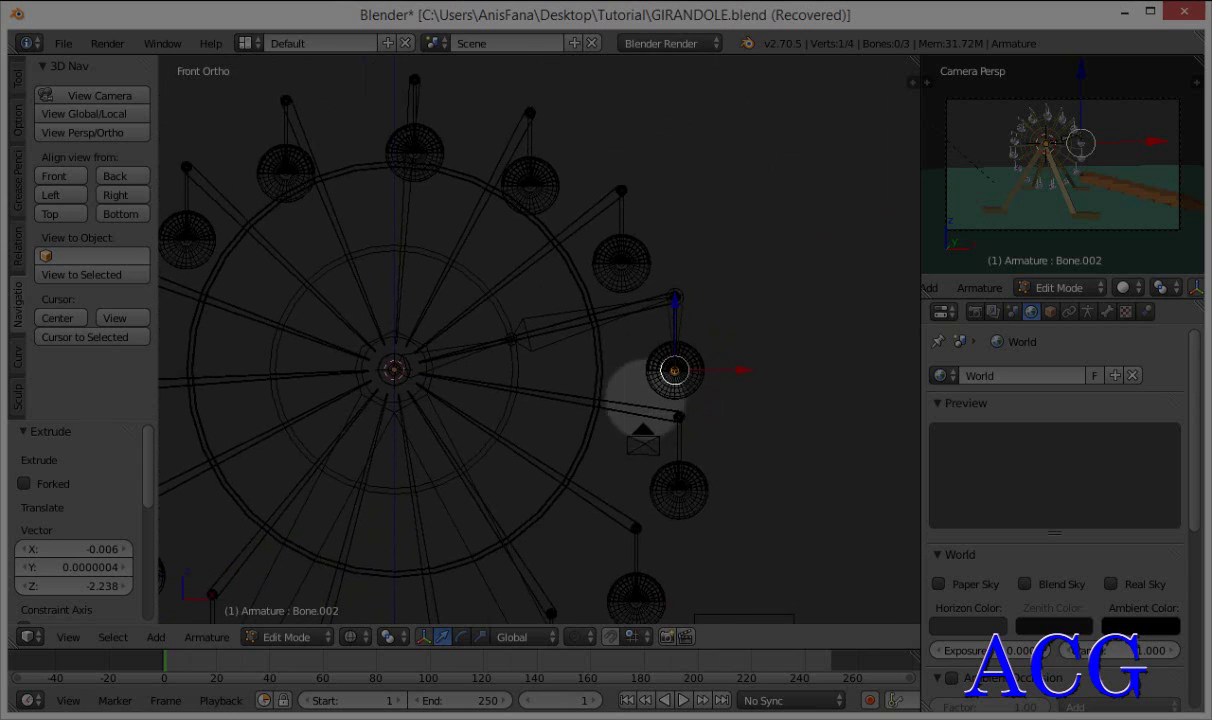
shift+scroll(650, 372, down, 1)
scroll(655, 405, up, 1)
scroll(650, 418, up, 1)
scroll(680, 405, up, 2)
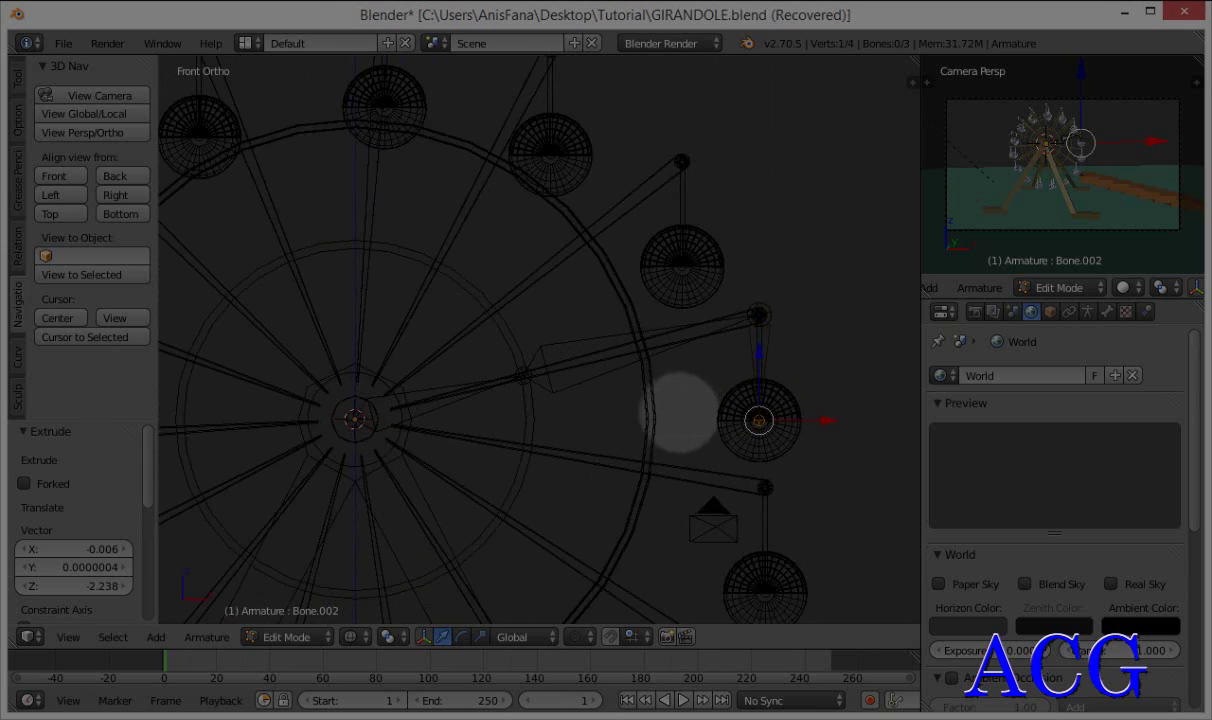
ctrl+scroll(620, 405, down, 1)
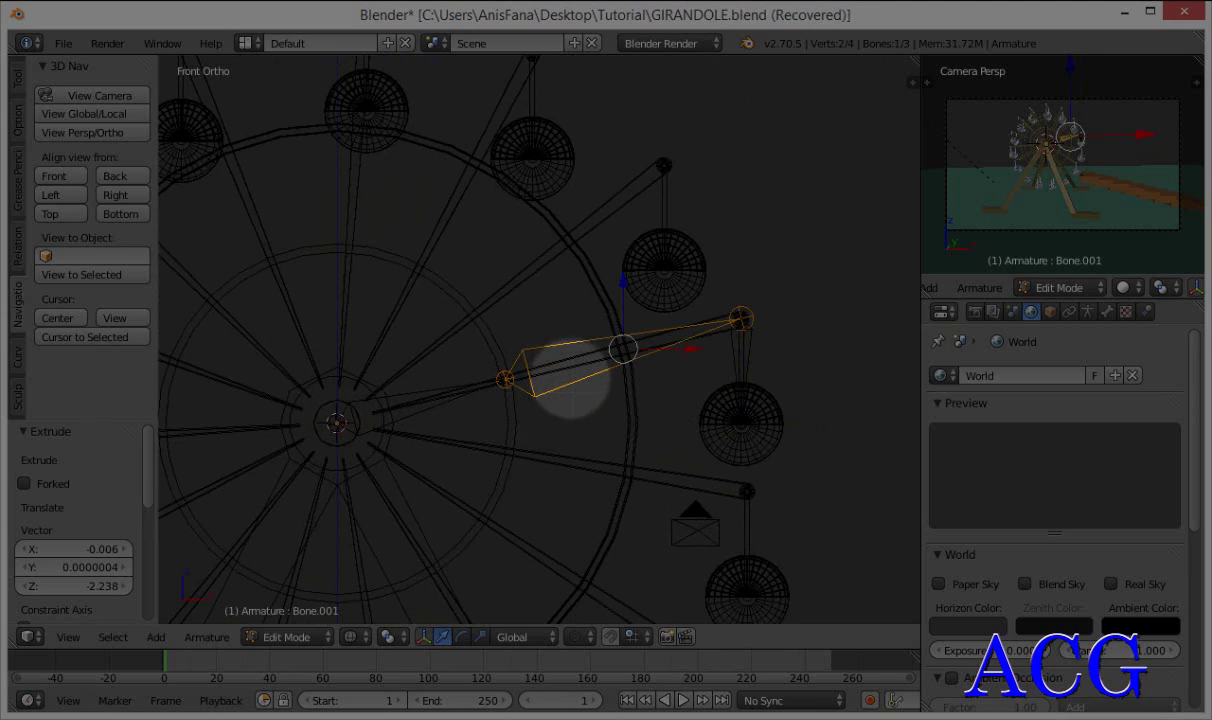
- Trial-move the arm bone Bone.001, undo it, and bring up the Clear Parent options
right_click(370, 418)
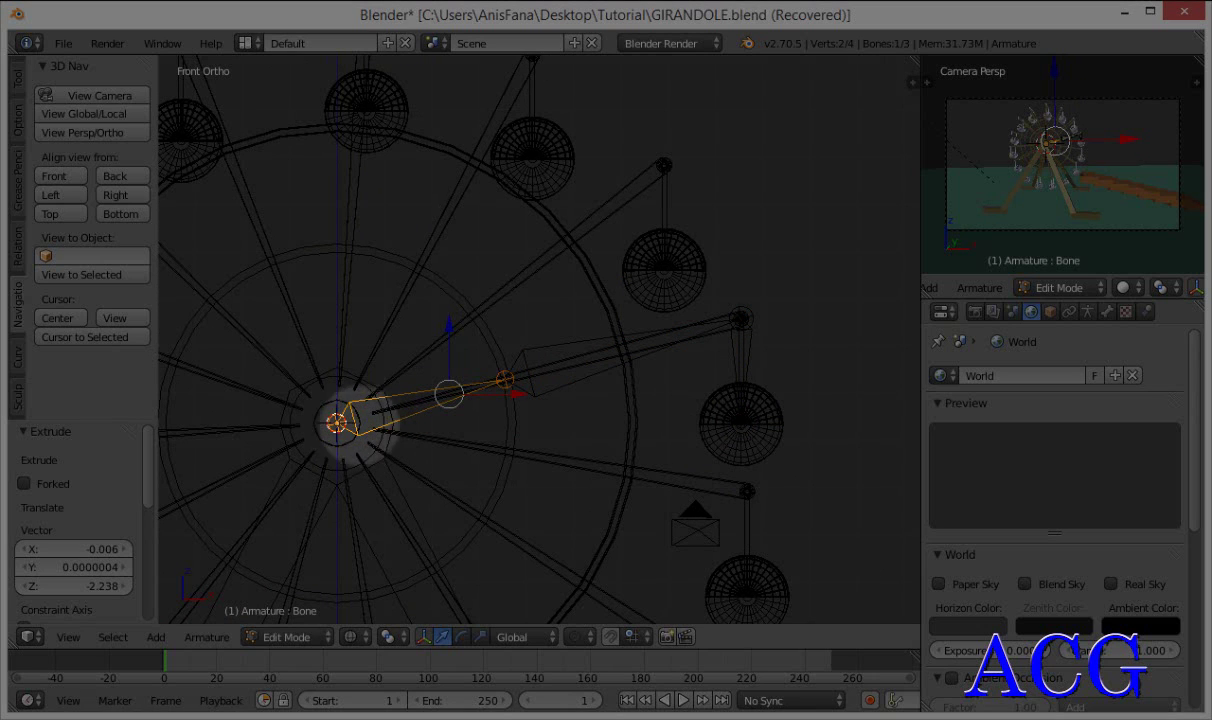
right_click(555, 386)
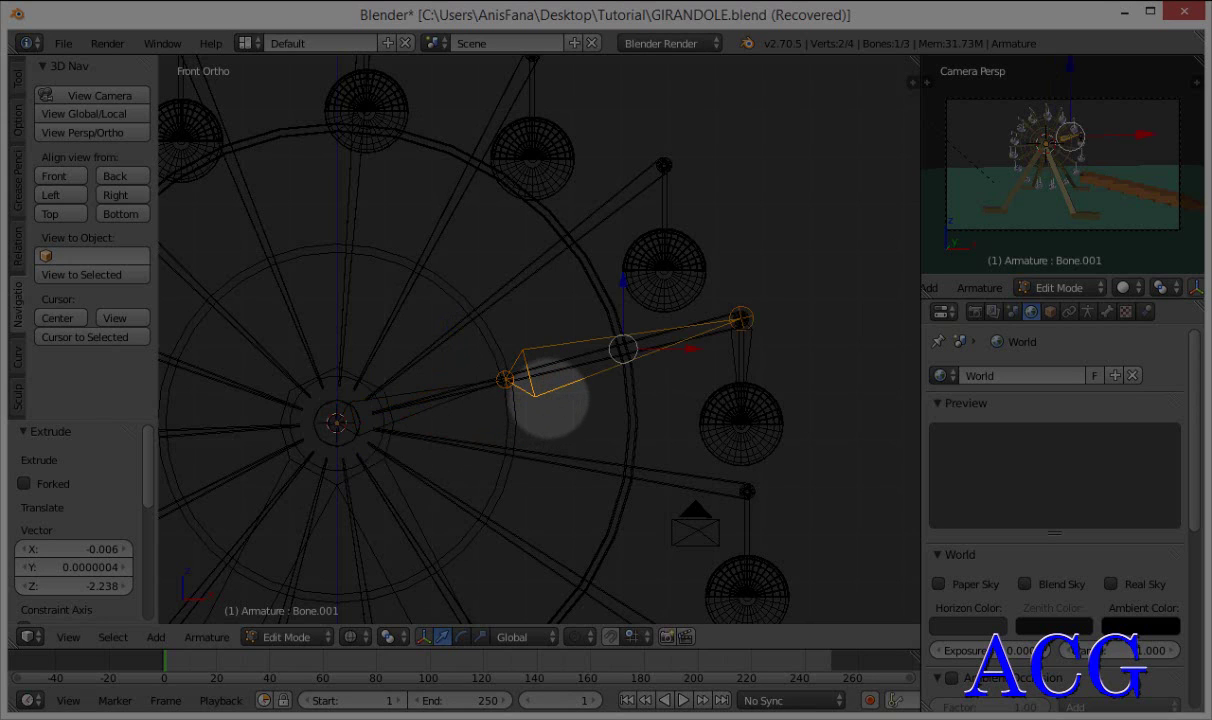
key(g)
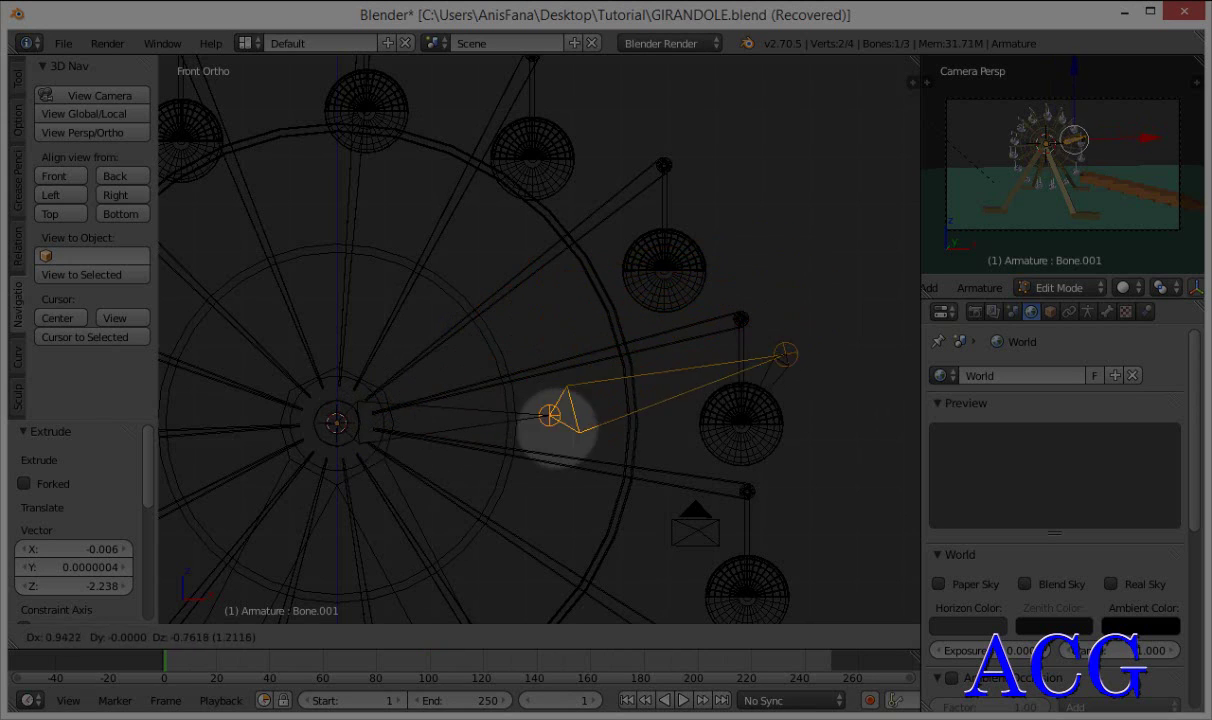
drag(555, 418, 568, 350)
click(568, 348)
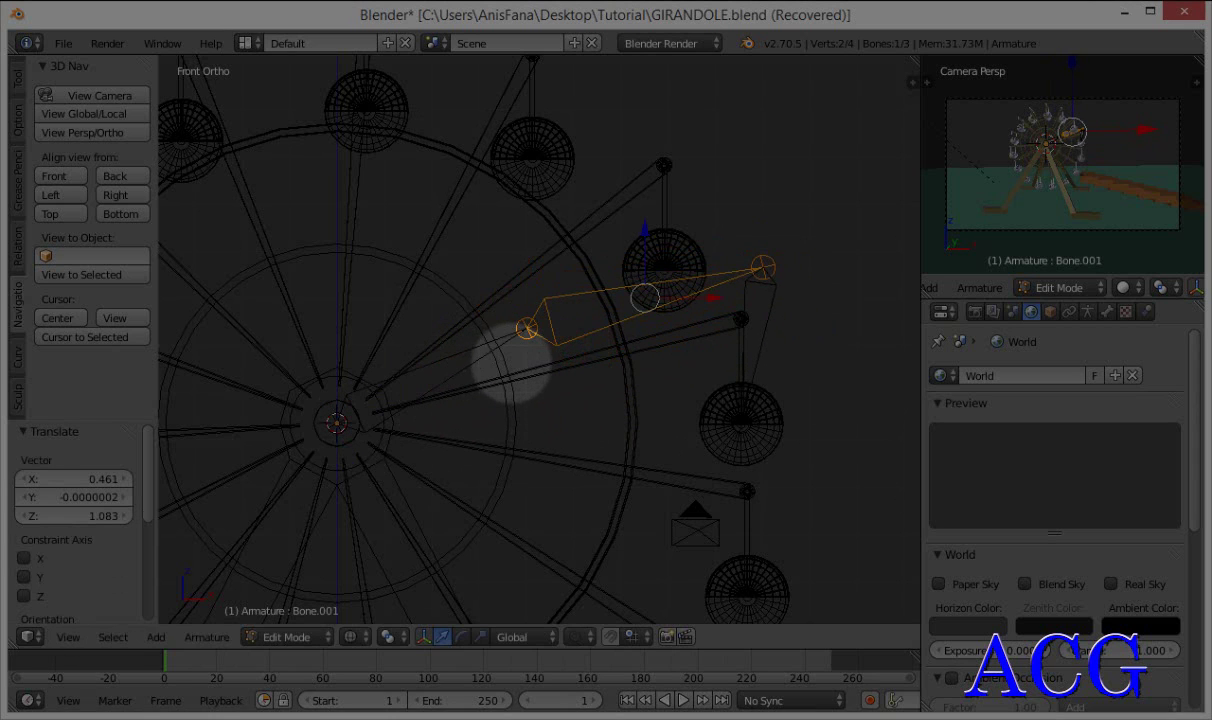
key(ctrl+z)
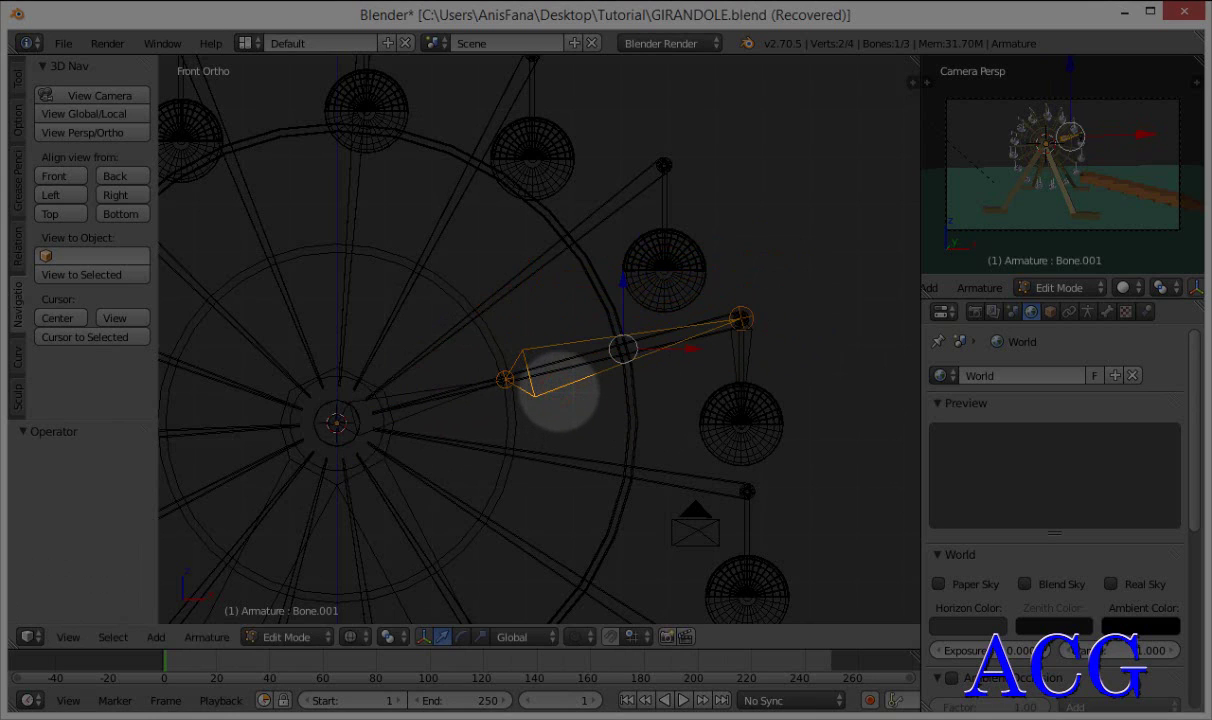
key(alt+p)
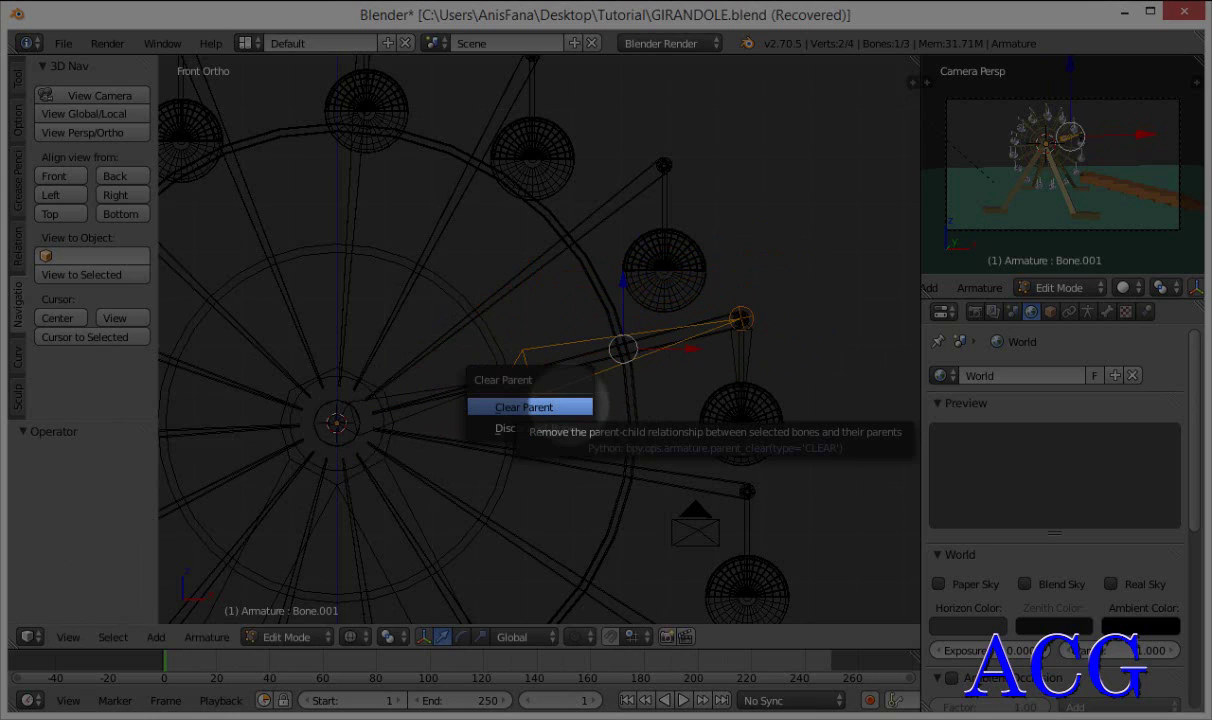
- Clear Bone.001's parent, reposition it, and bring up Make Parent for both bones
click(541, 406)
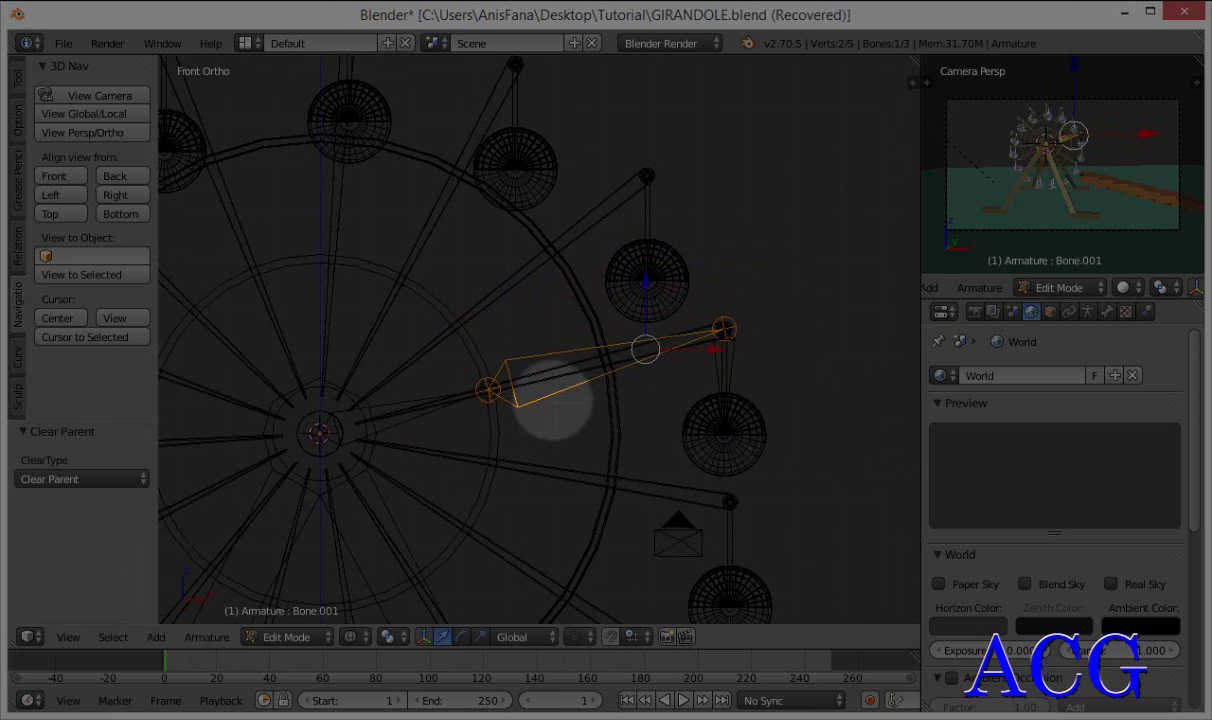
key(g)
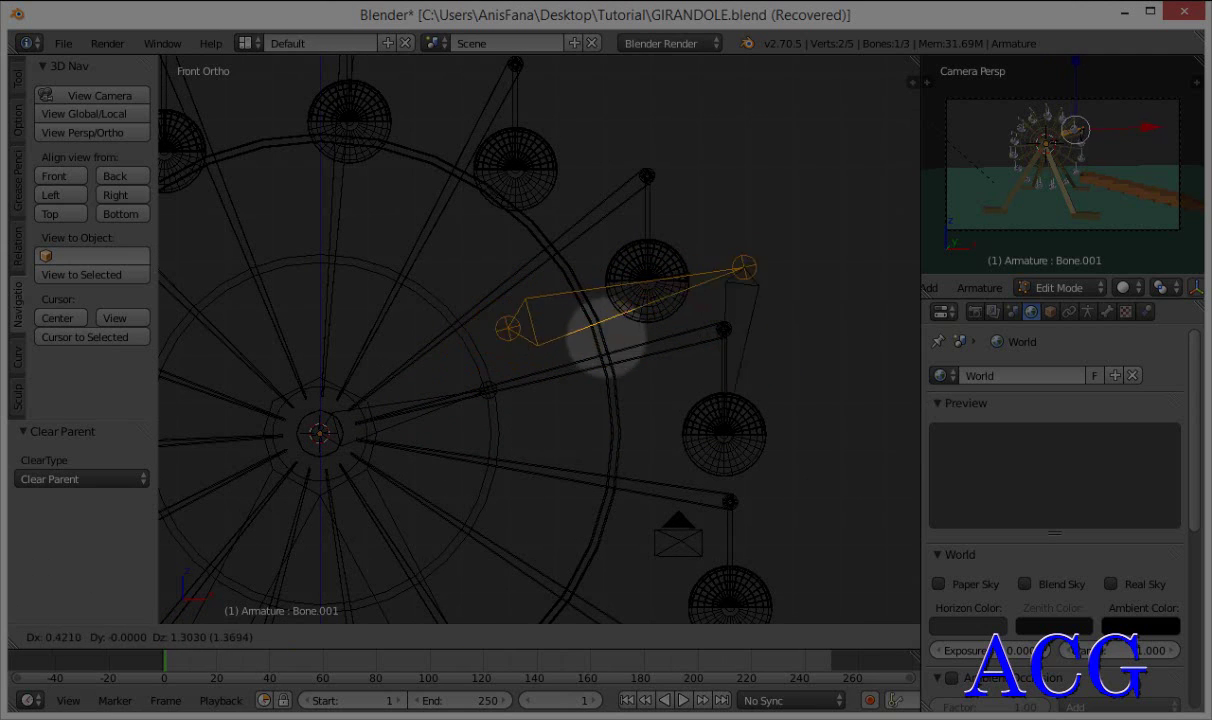
click(590, 352)
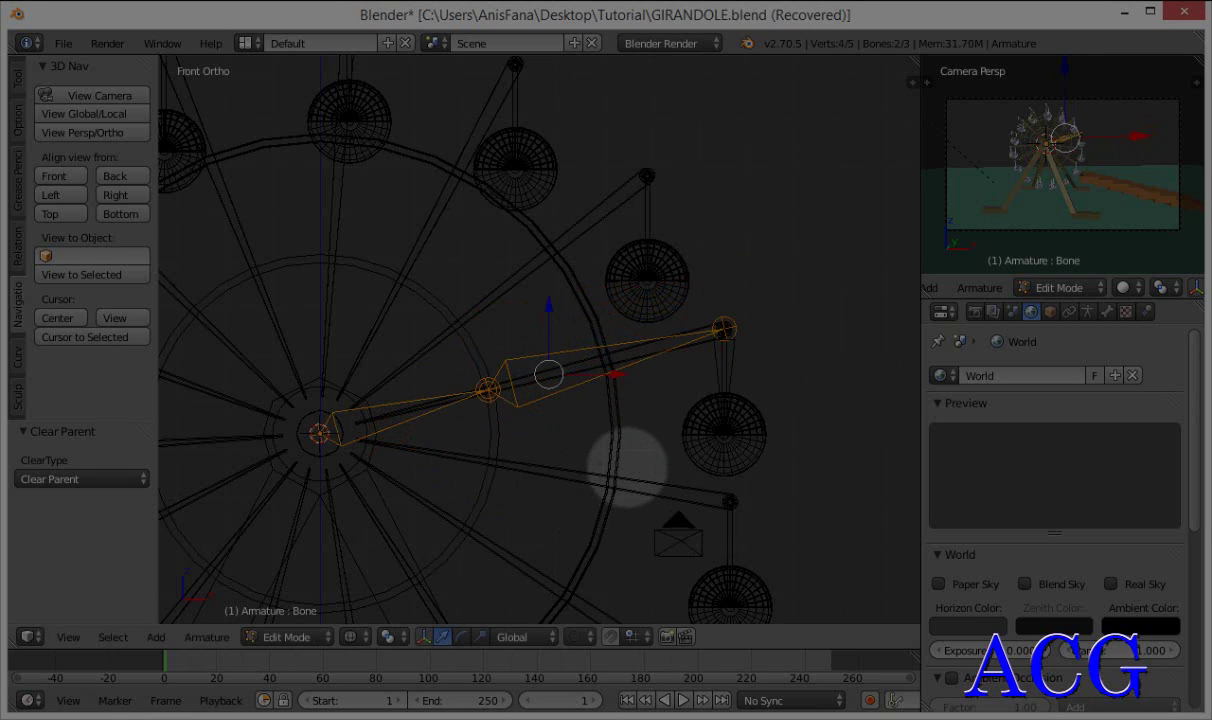
key(ctrl+p)
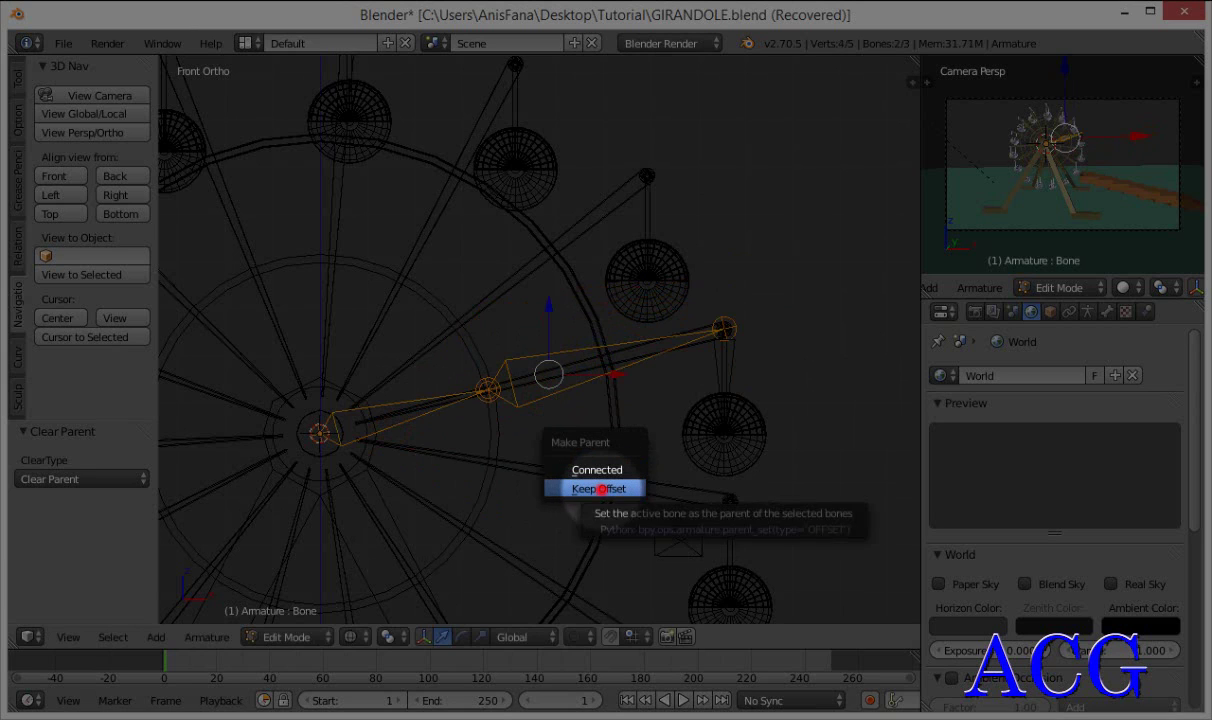
- Parent Bone.001 to the hub bone with Keep Offset, then trial-move and undo to test
click(598, 488)
mouse_move(510, 430)
shift+middle_down()
mouse_move(535, 420)
mouse_move(525, 418)
shift+middle_up()
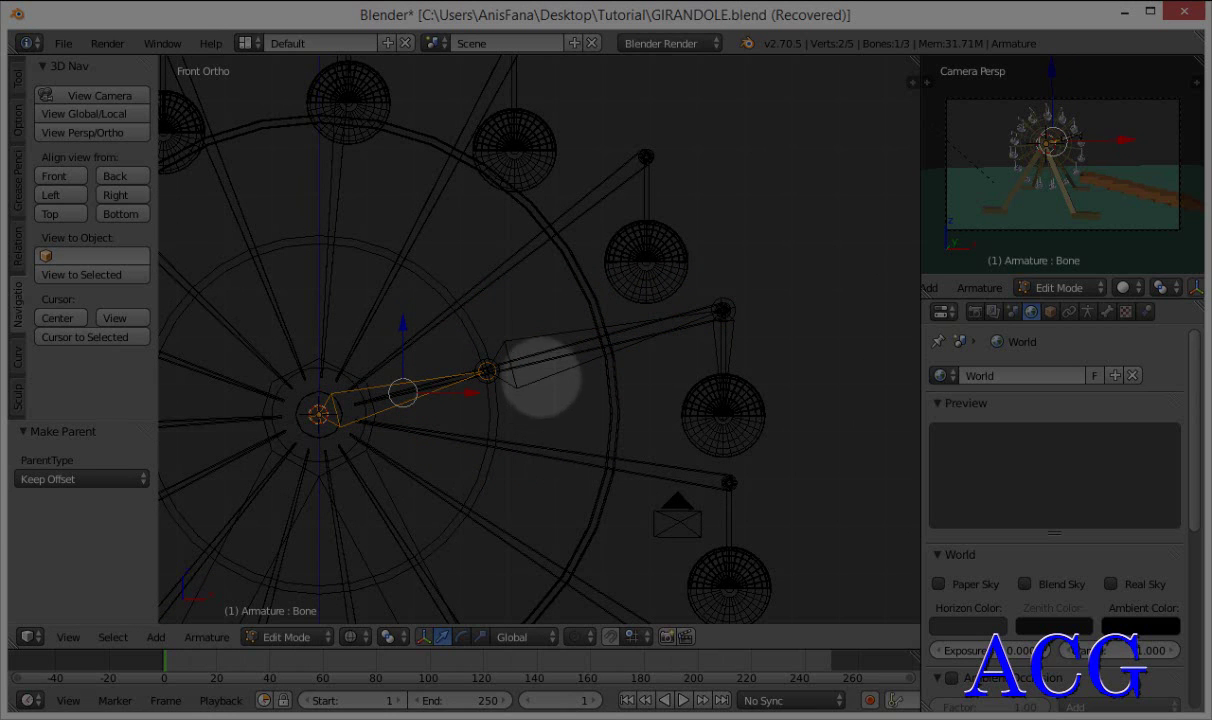
right_click(553, 376)
key(g)
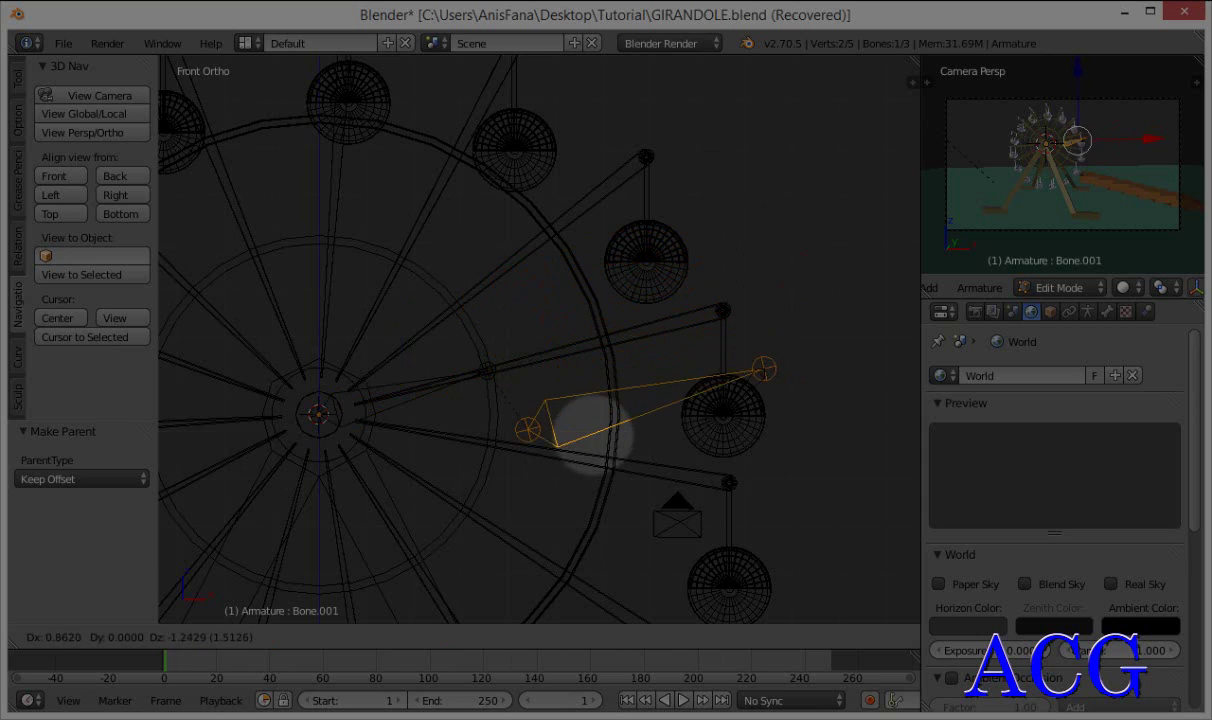
click(605, 414)
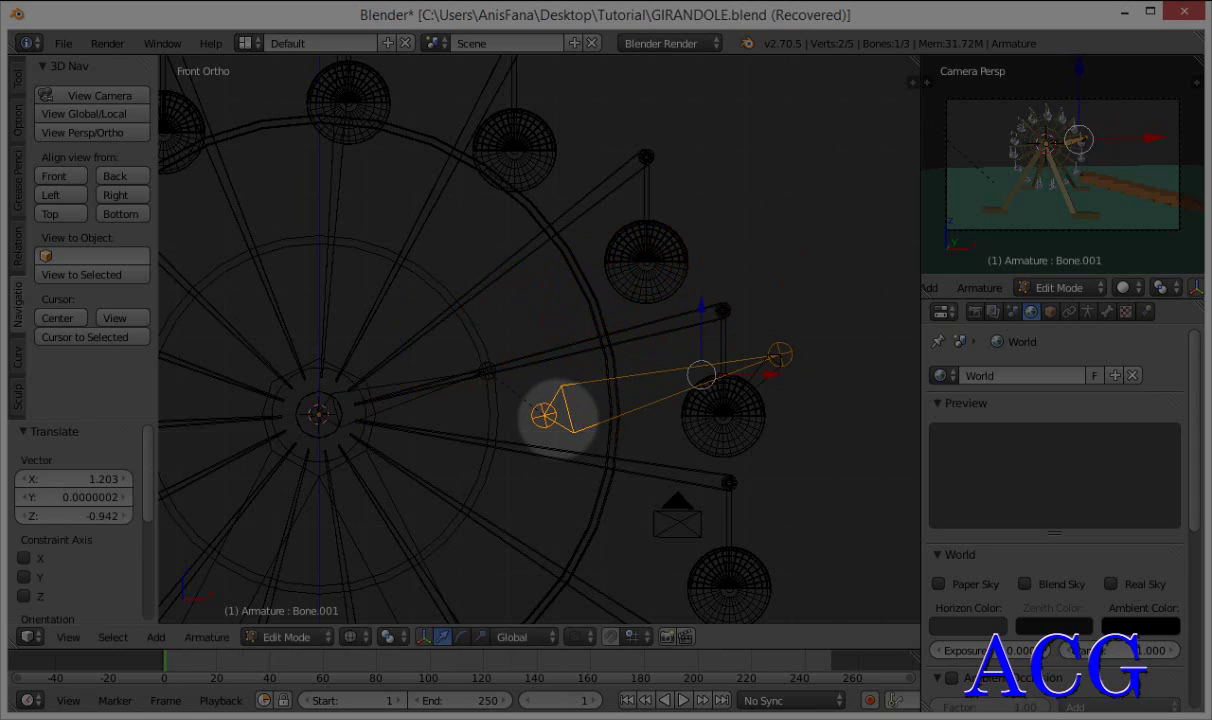
key(ctrl+z)
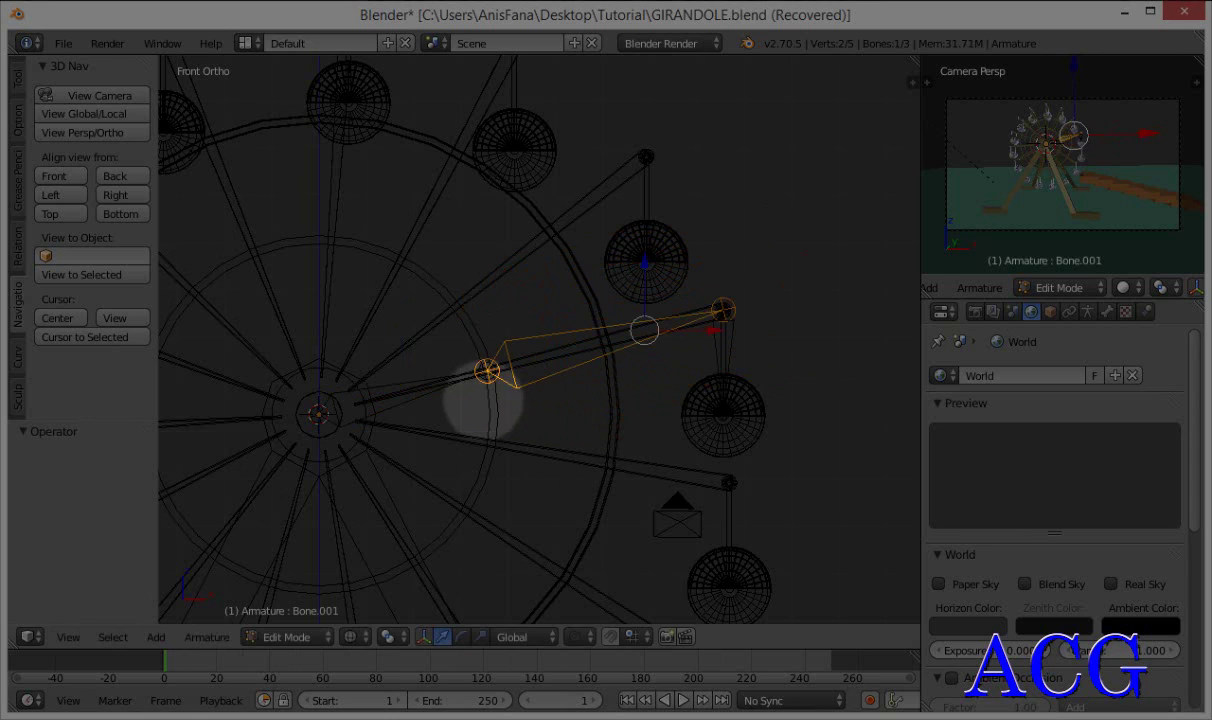
- Pull the hub bone's tip inward by -0.634 X and -0.168 Z, then select Bone.001
right_click(414, 391)
scroll(490, 384, up, 2)
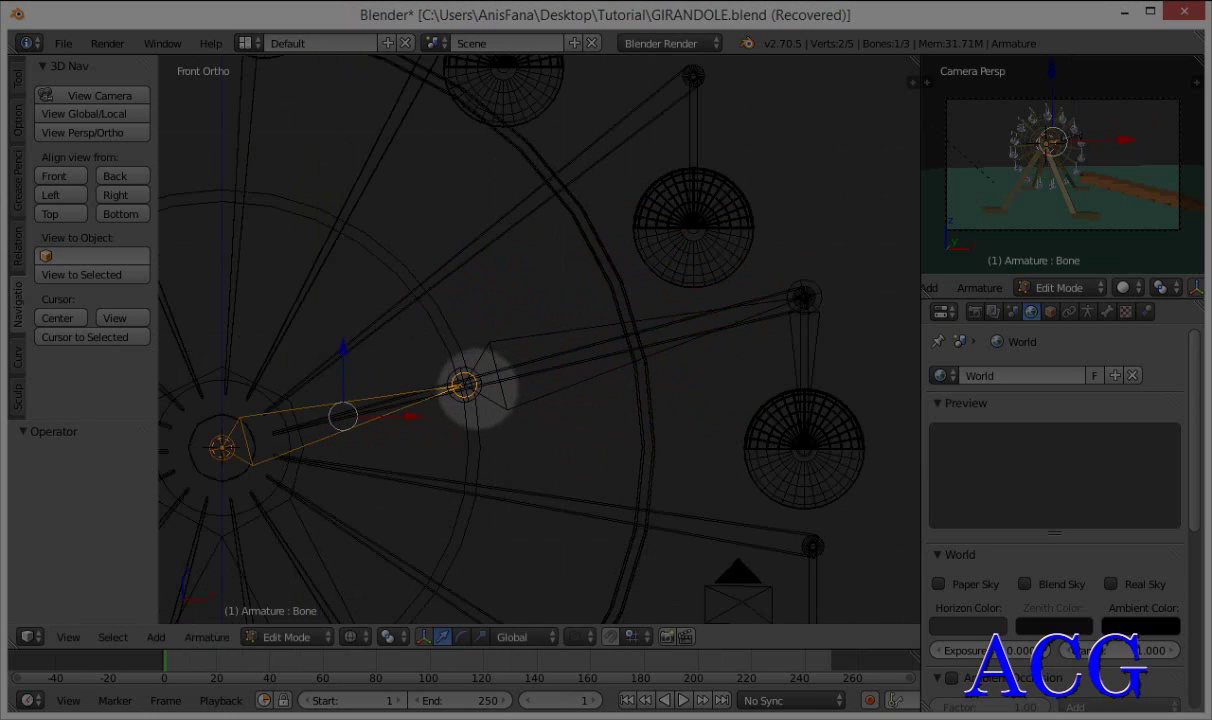
scroll(465, 384, up, 2)
scroll(609, 325, up, 2)
scroll(622, 298, up, 1)
right_click(620, 290)
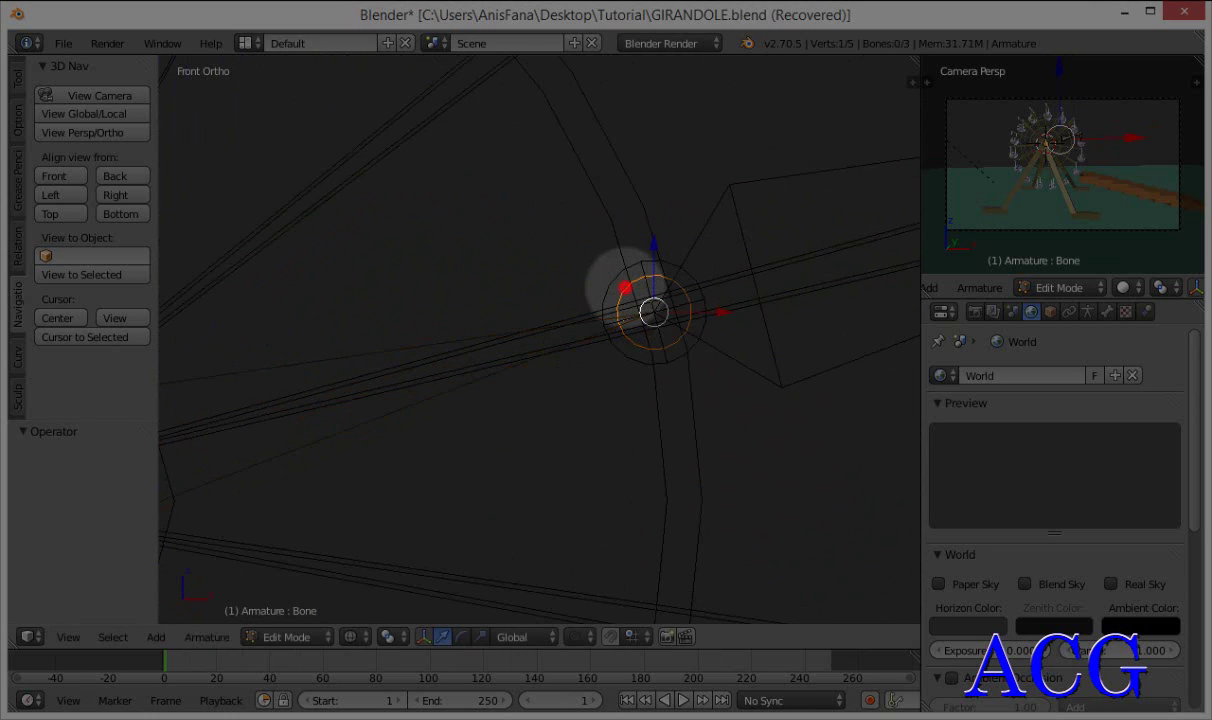
key(g)
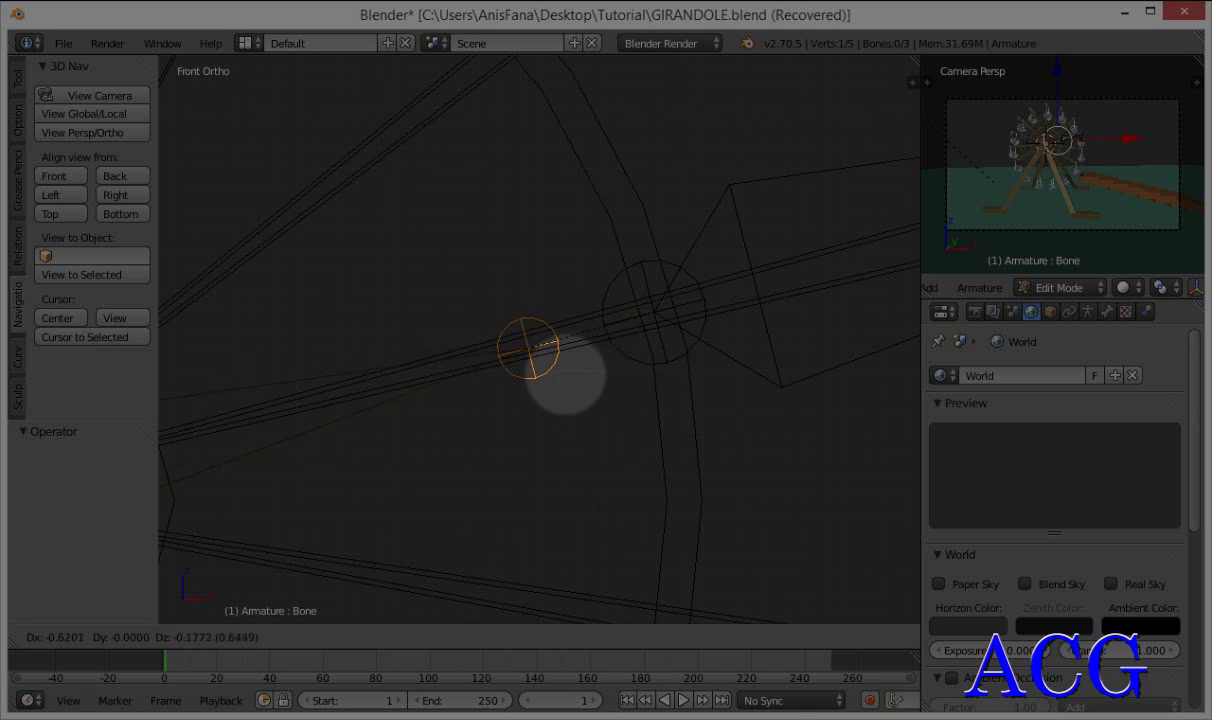
click(563, 373)
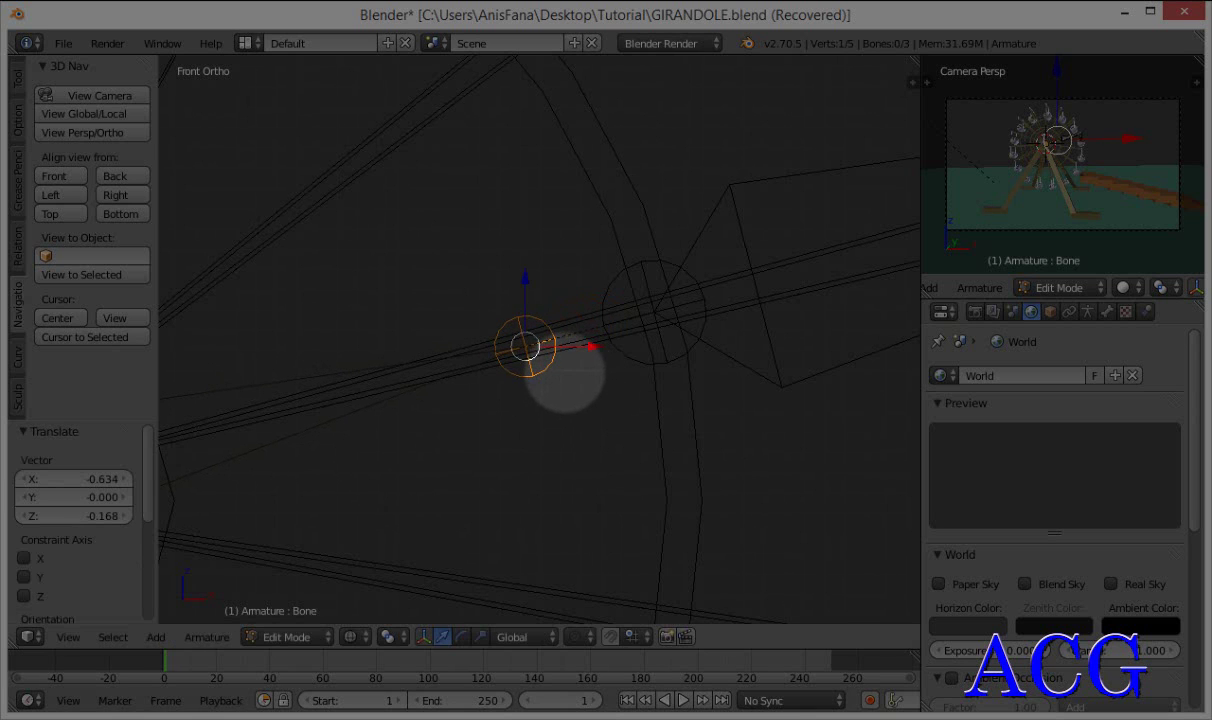
scroll(590, 365, down, 2)
scroll(640, 370, down, 2)
scroll(600, 355, down, 2)
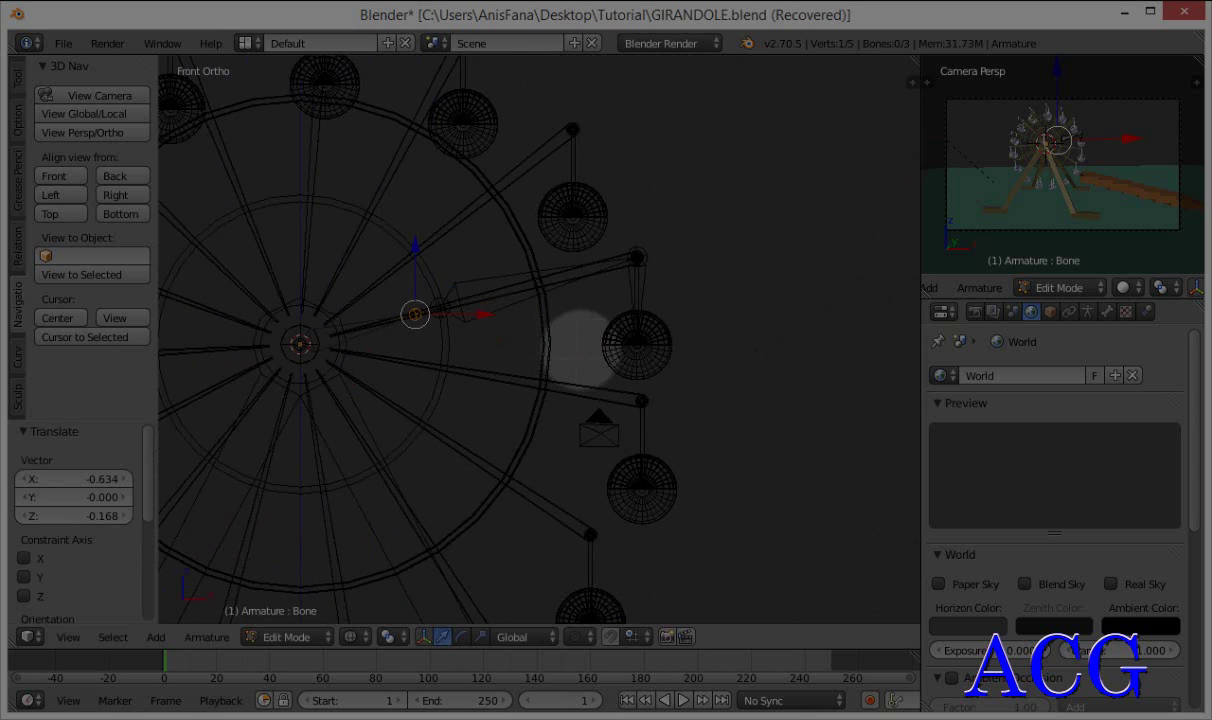
shift+middle_drag(580, 345, 533, 379)
click(490, 330)
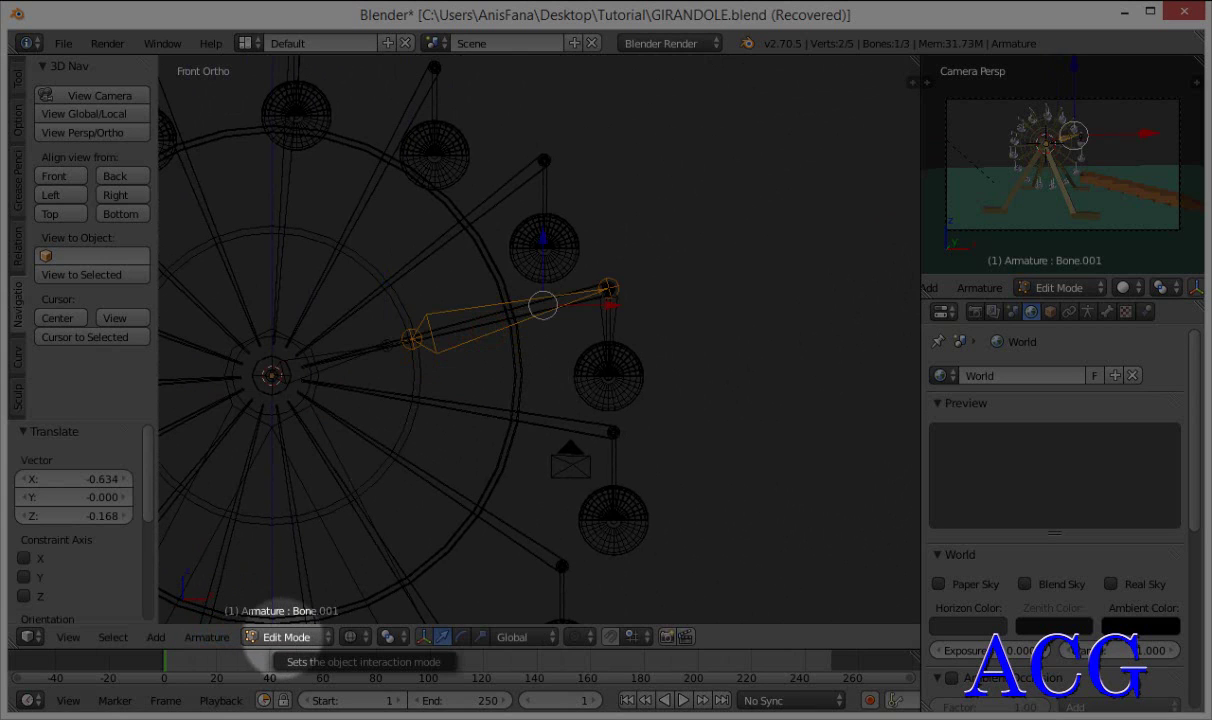
- Cycle the armature through Pose, Object and Edit modes, ending in Pose Mode
key(ctrl+Tab)
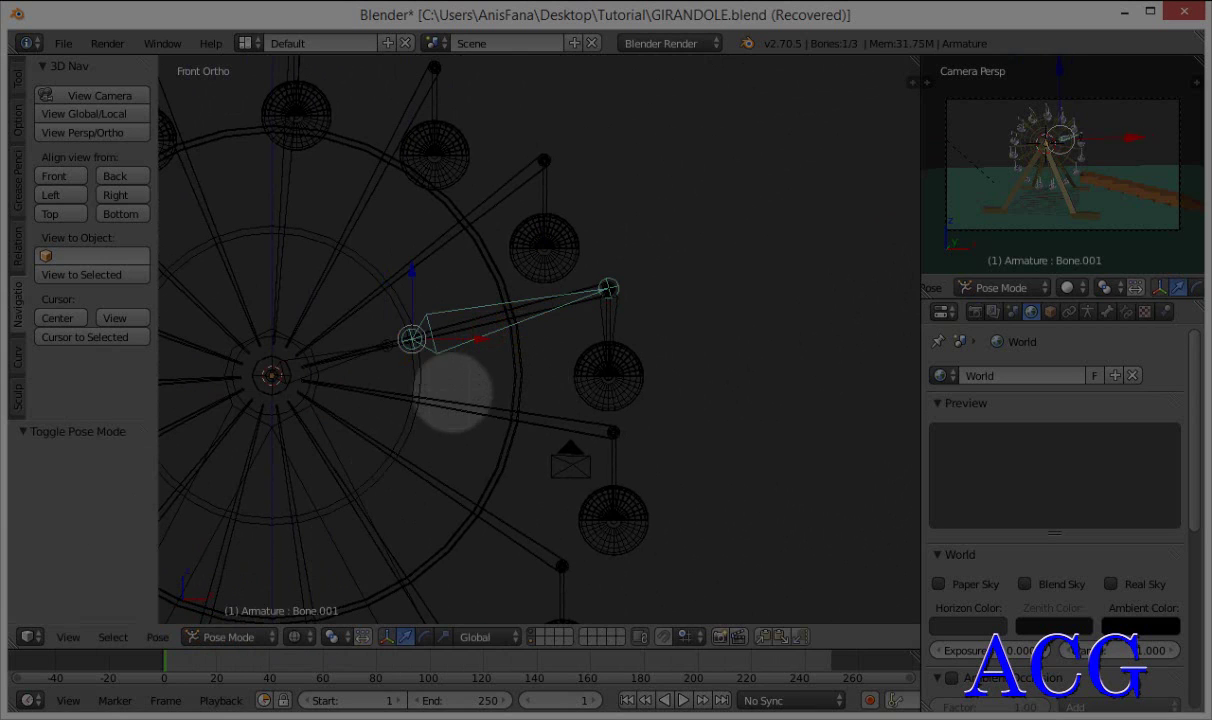
key(ctrl+Tab)
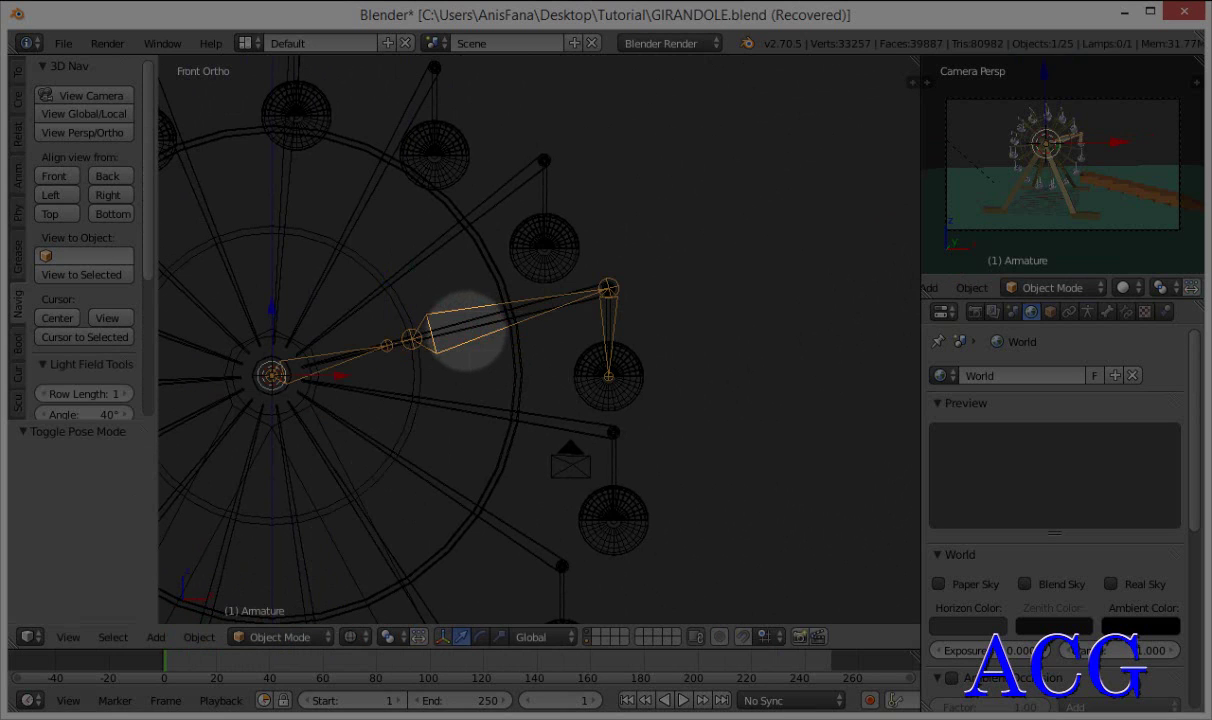
key(ctrl+Tab)
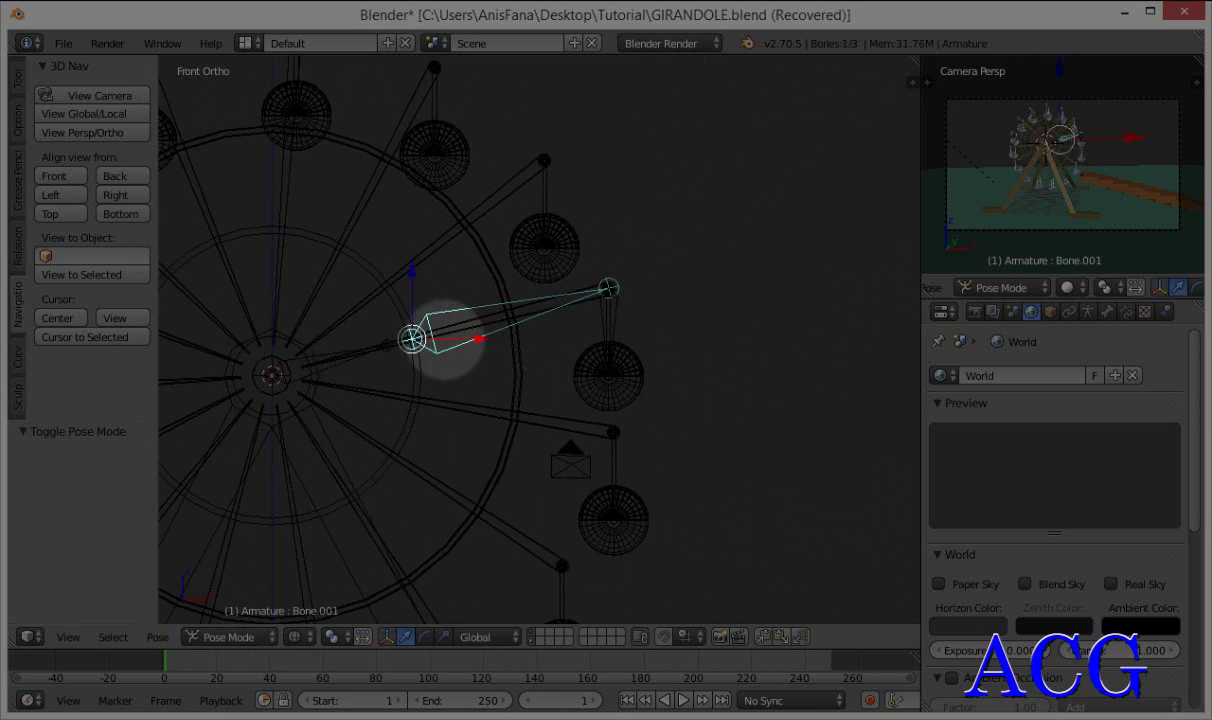
click(229, 636)
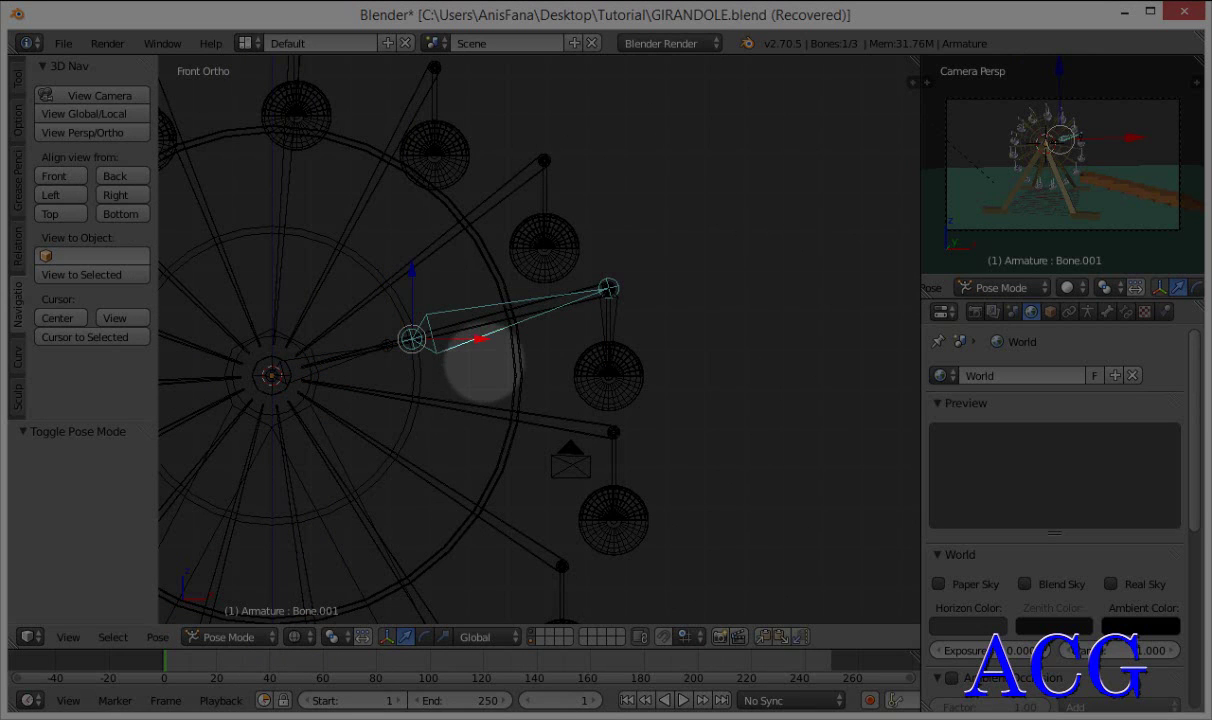
key(Tab)
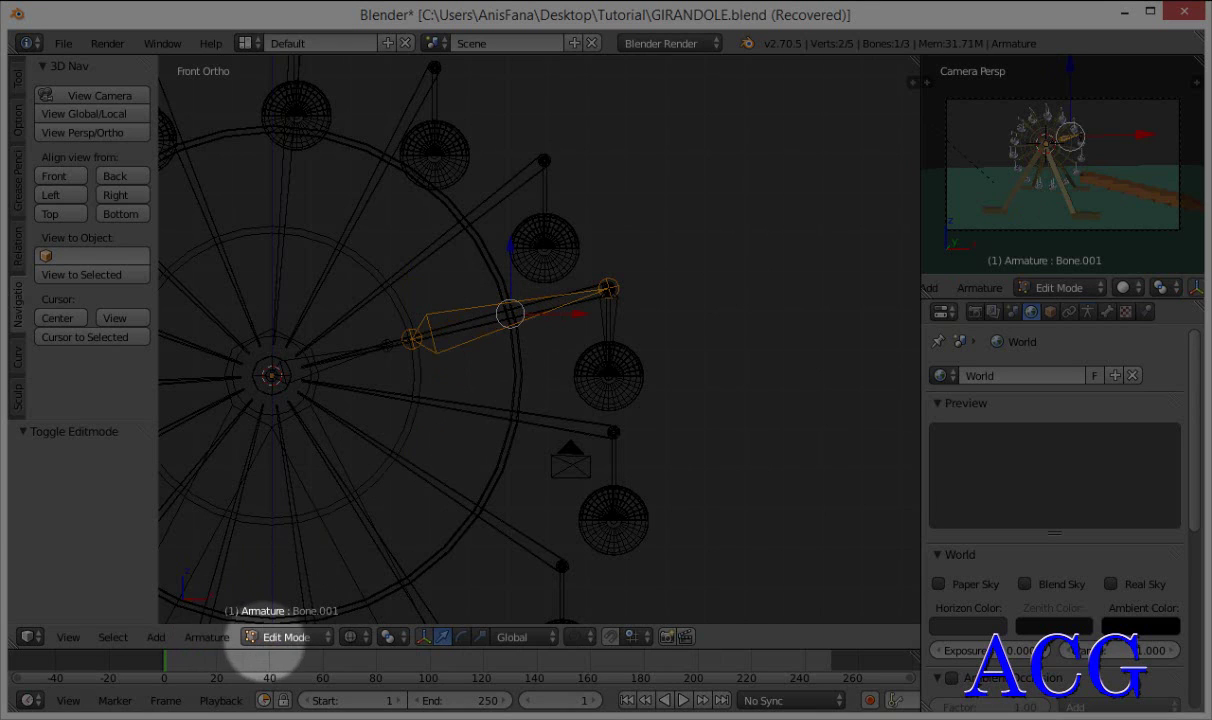
click(273, 637)
click(270, 572)
- Test-rotate Bone.001 by 84.549°, undo it, then cancel a second trial rotation
scroll(455, 438, up, 3)
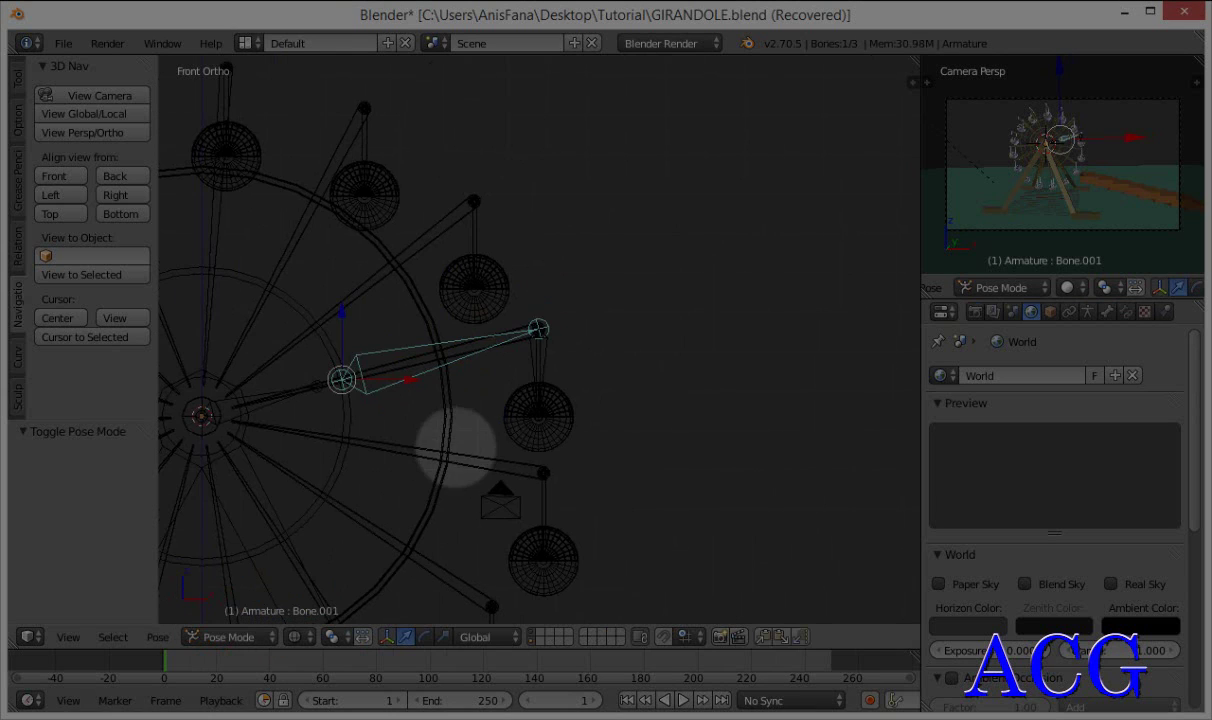
right_click(553, 368)
scroll(552, 370, down, 4)
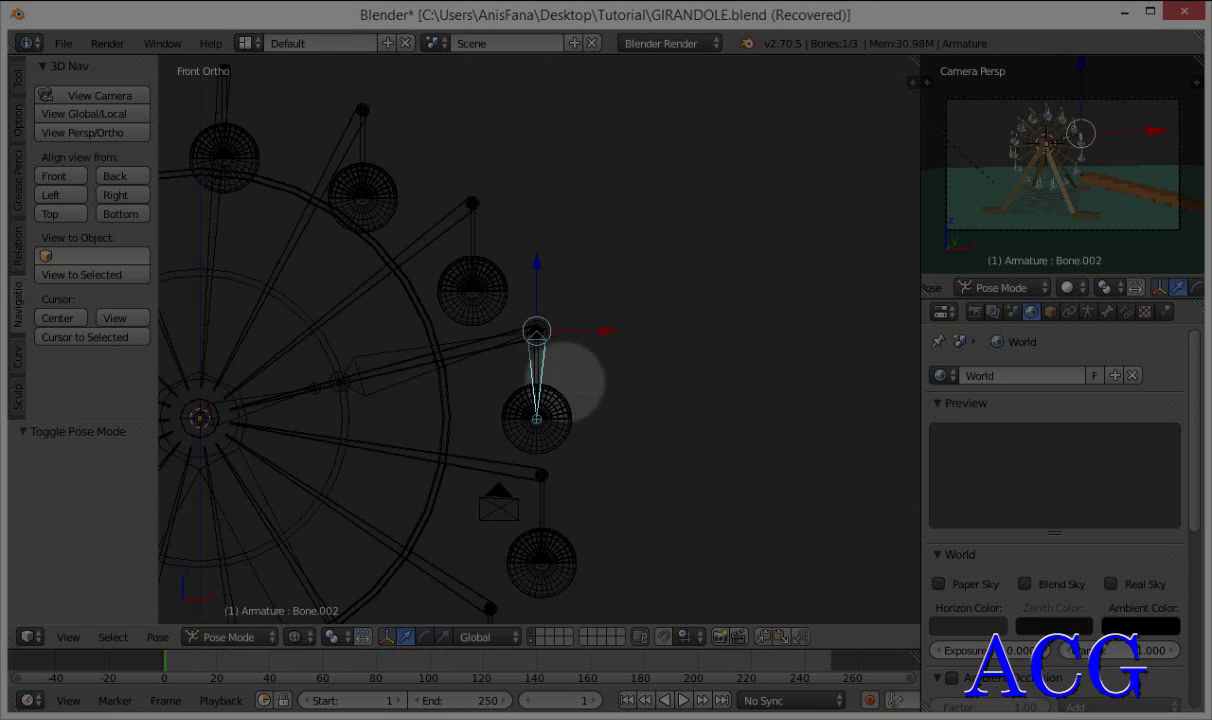
scroll(555, 385, down, 2)
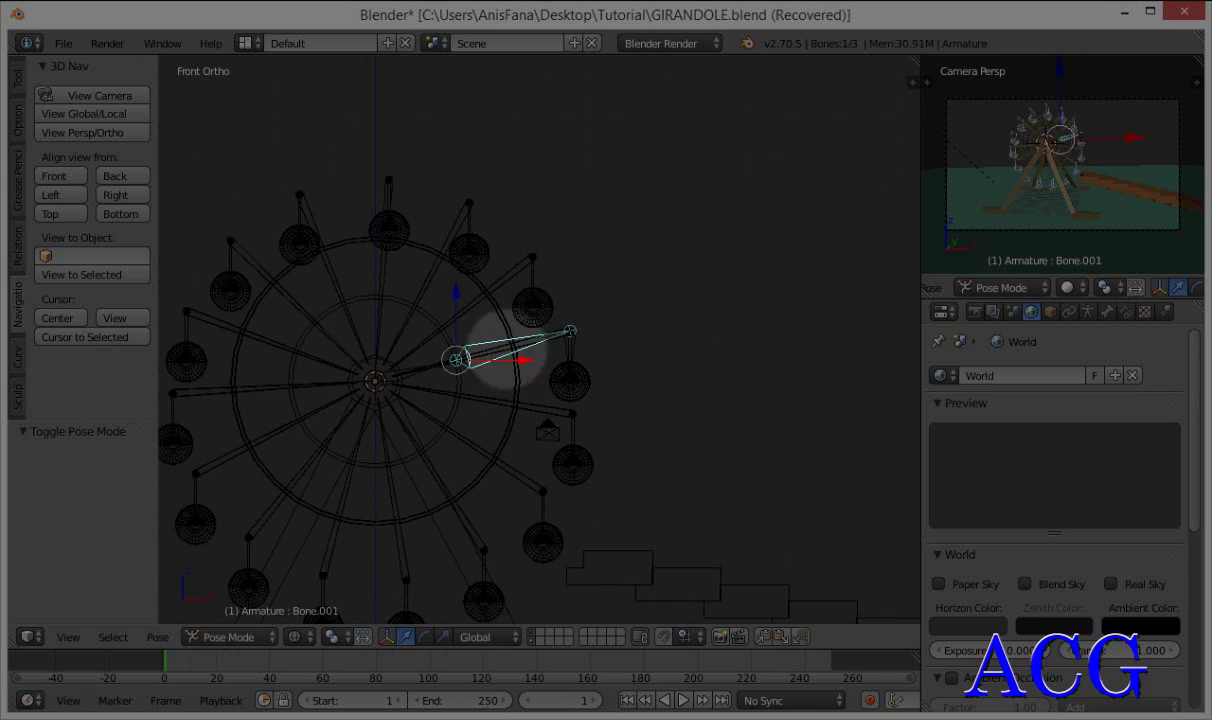
key(r)
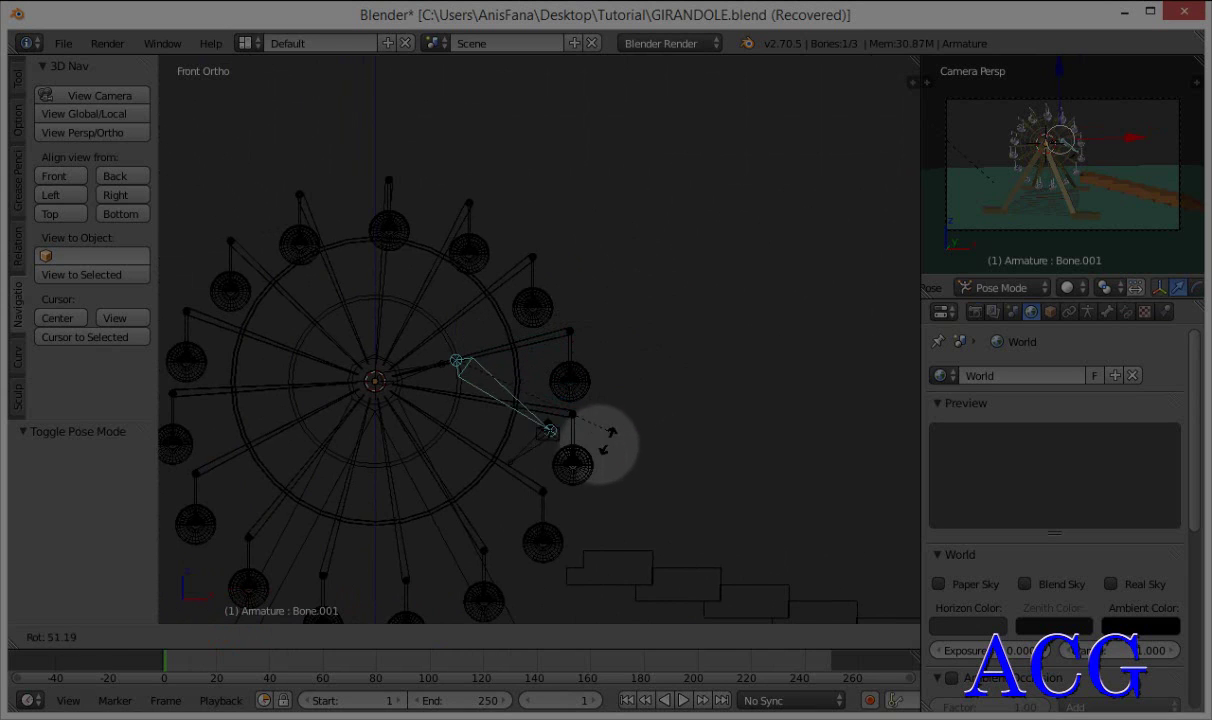
click(540, 496)
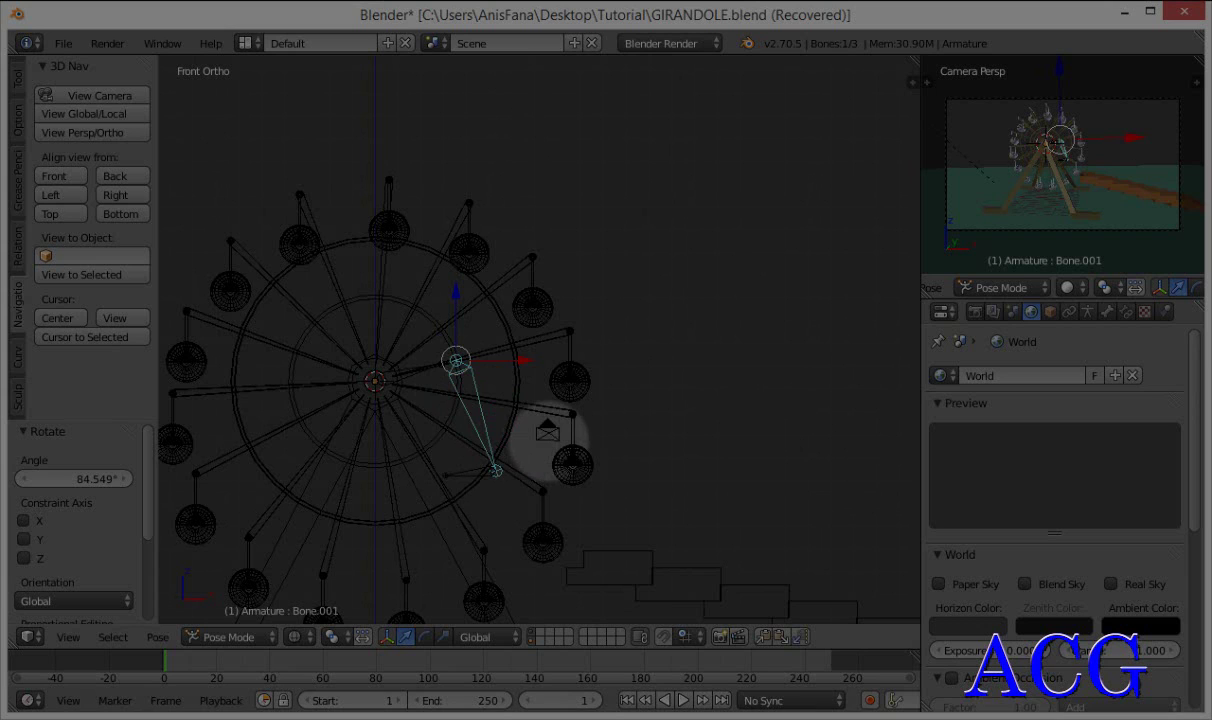
key(ctrl+z)
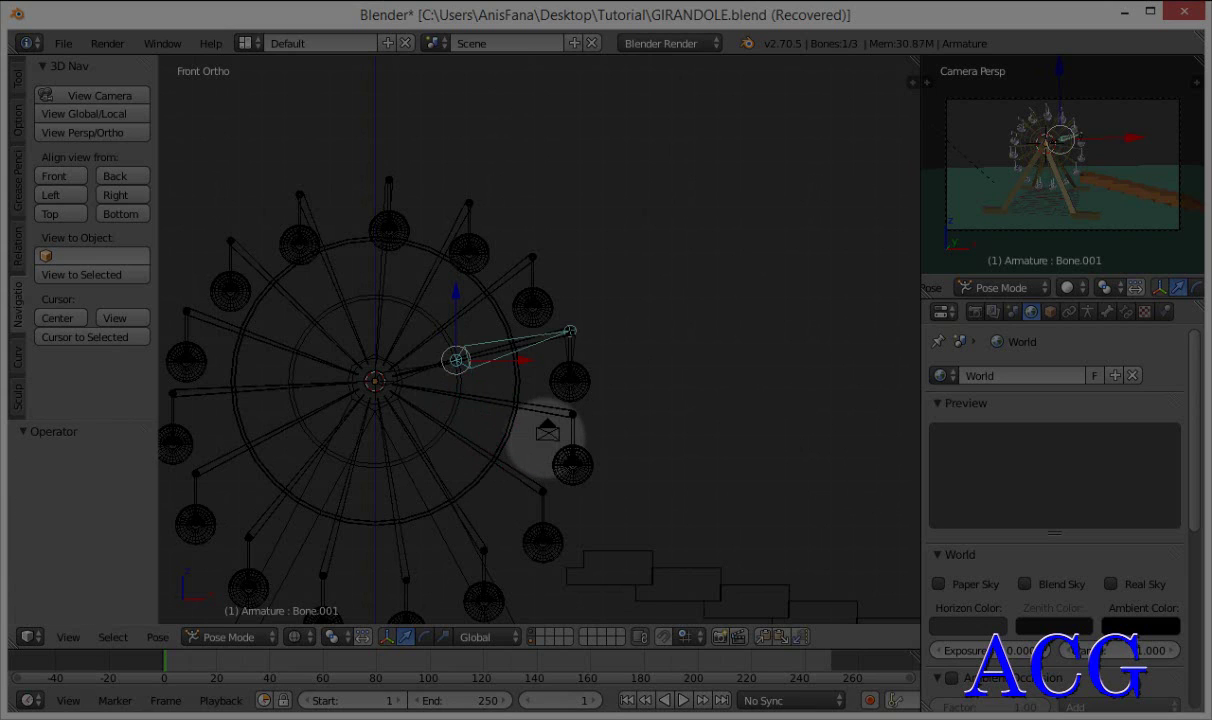
scroll(568, 379, up, 3)
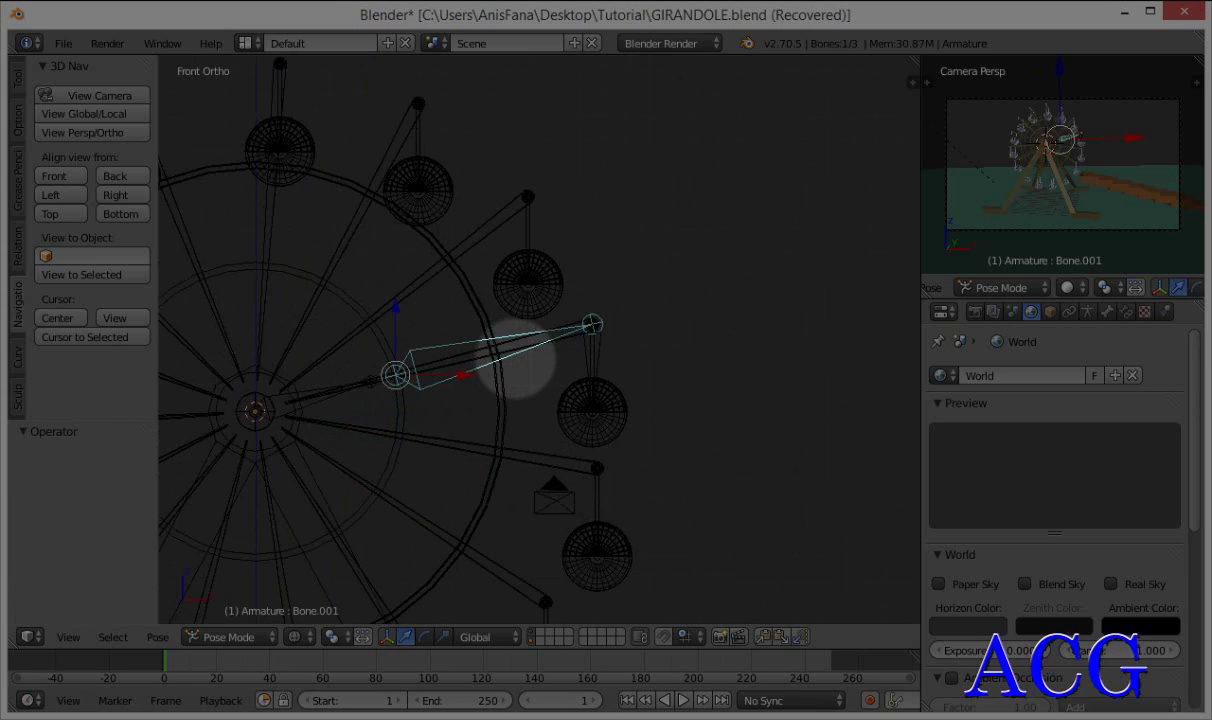
key(r)
right_click(578, 274)
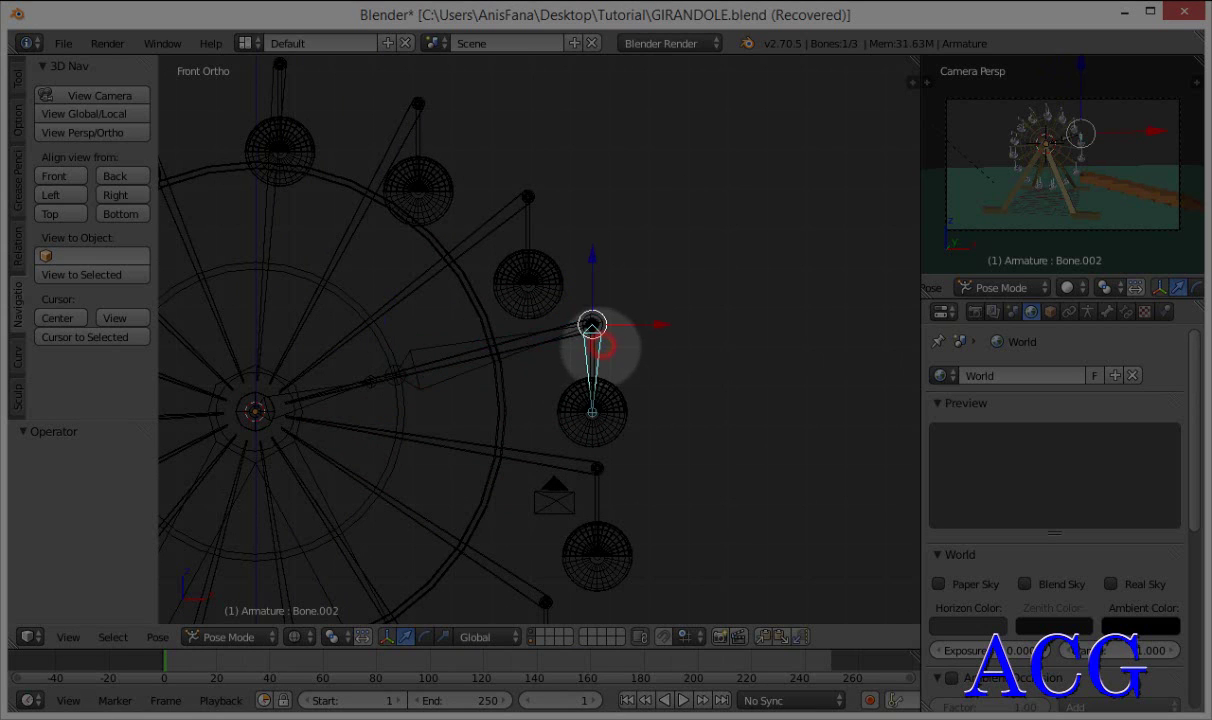
- Turn off Inherit Rotation for Bone.002 in Bone properties Relations, then select Bone.001
click(1107, 312)
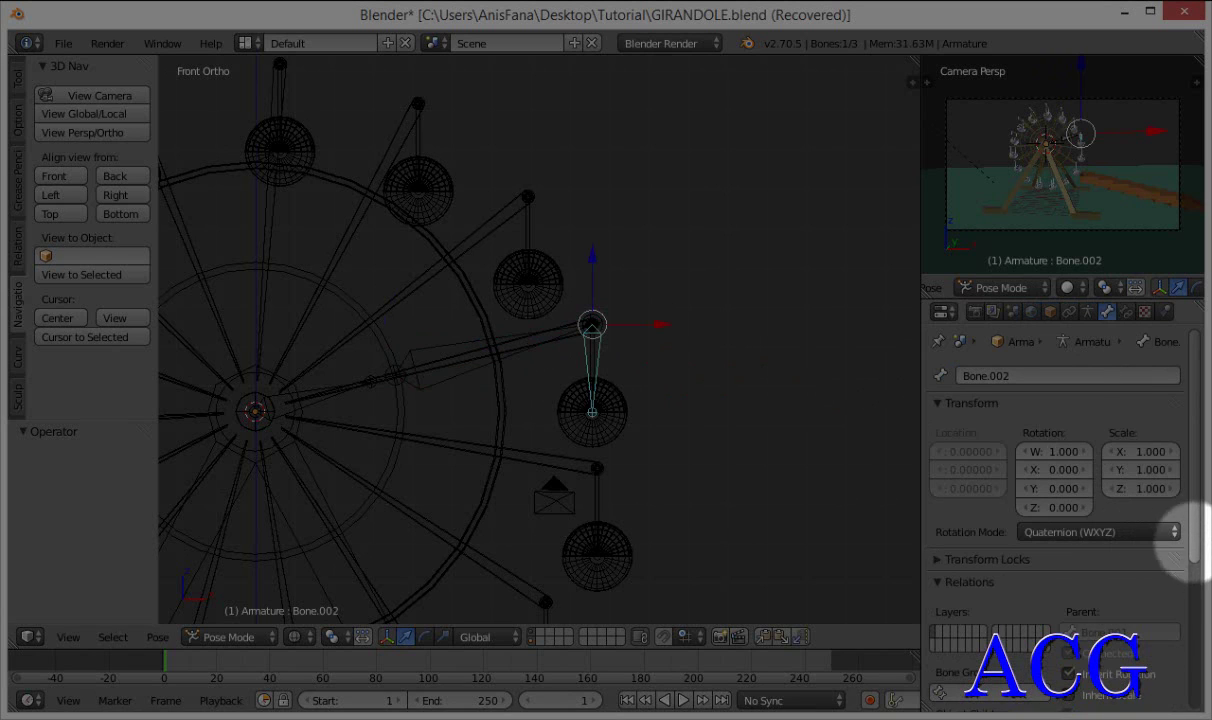
scroll(1185, 550, down, 3)
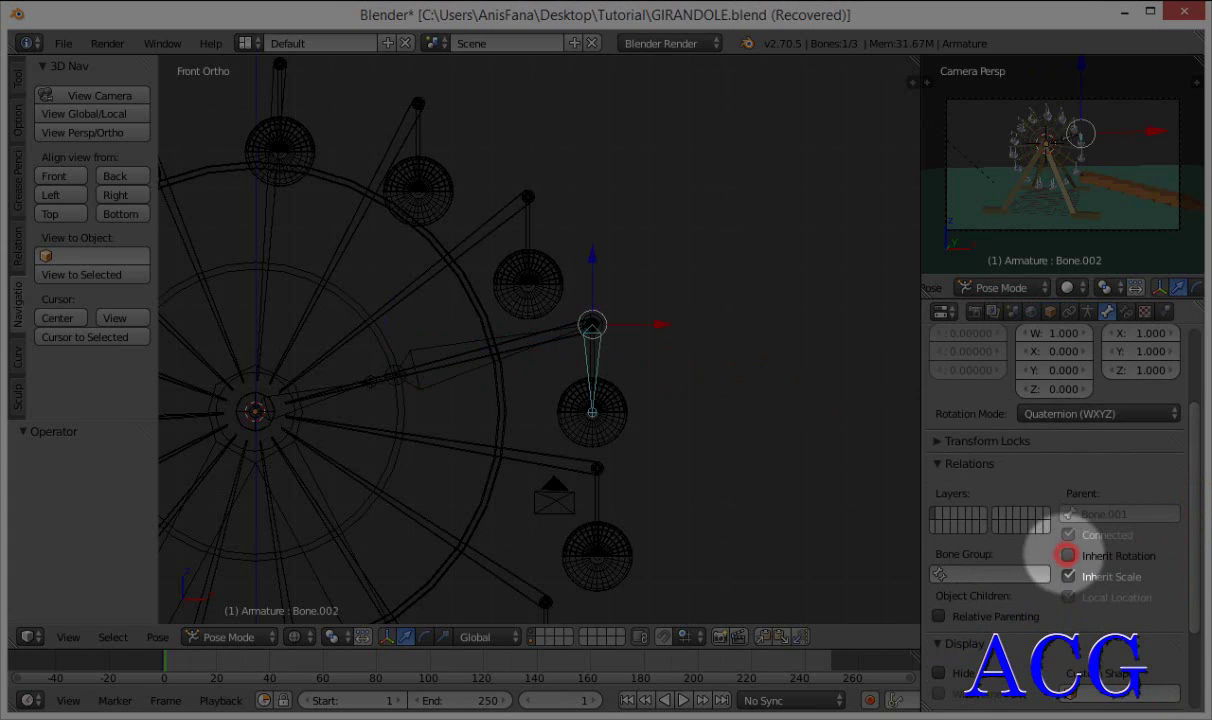
right_click(436, 382)
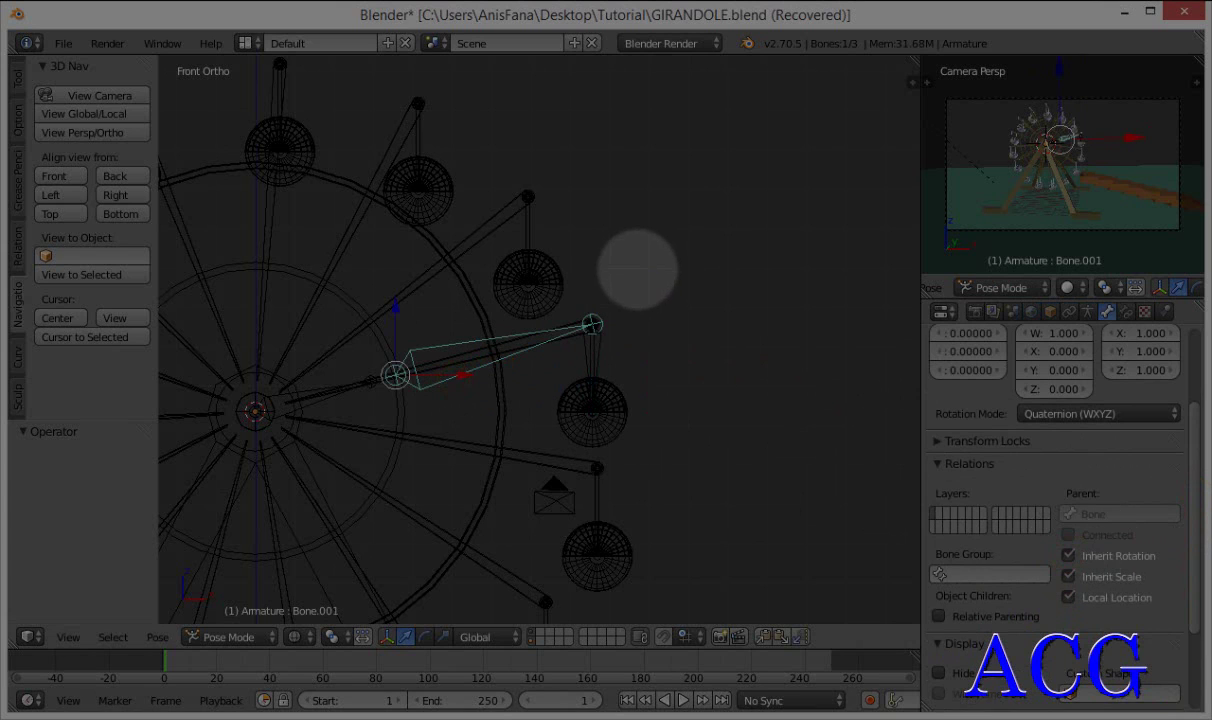
key(r)
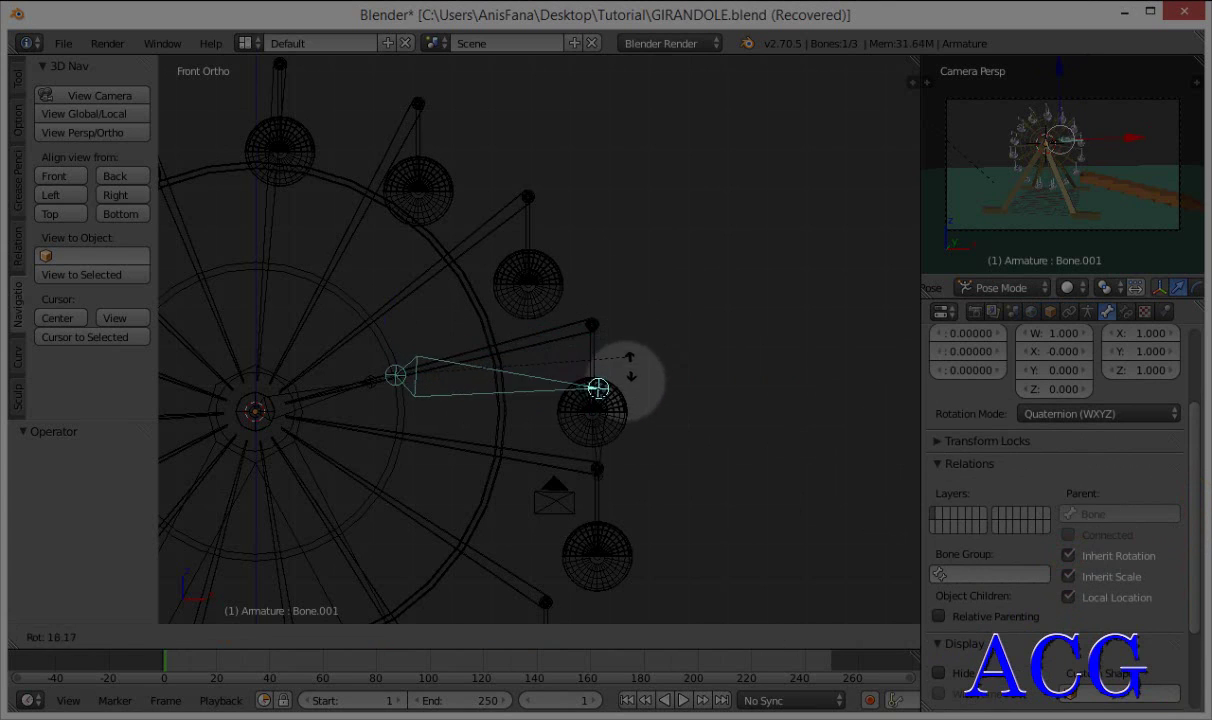
right_click(500, 512)
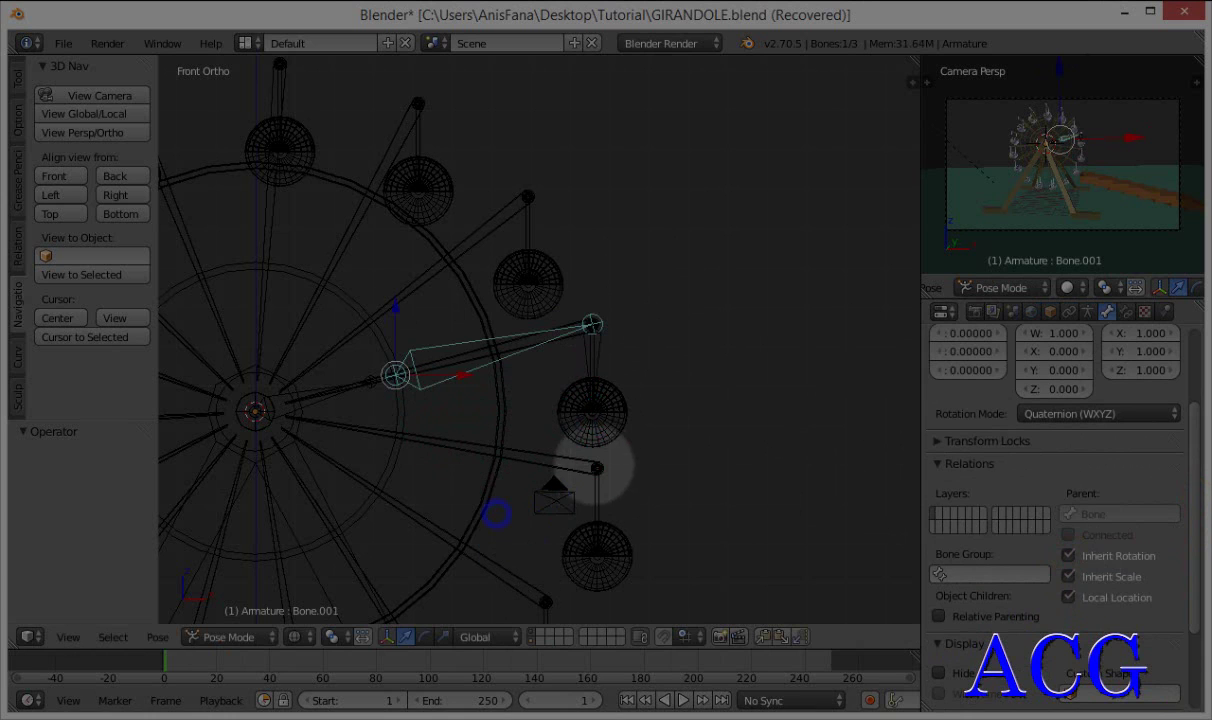
mouse_move(595, 460)
shift+middle_down()
mouse_move(599, 344)
mouse_move(622, 319)
shift+middle_up()
key(r)
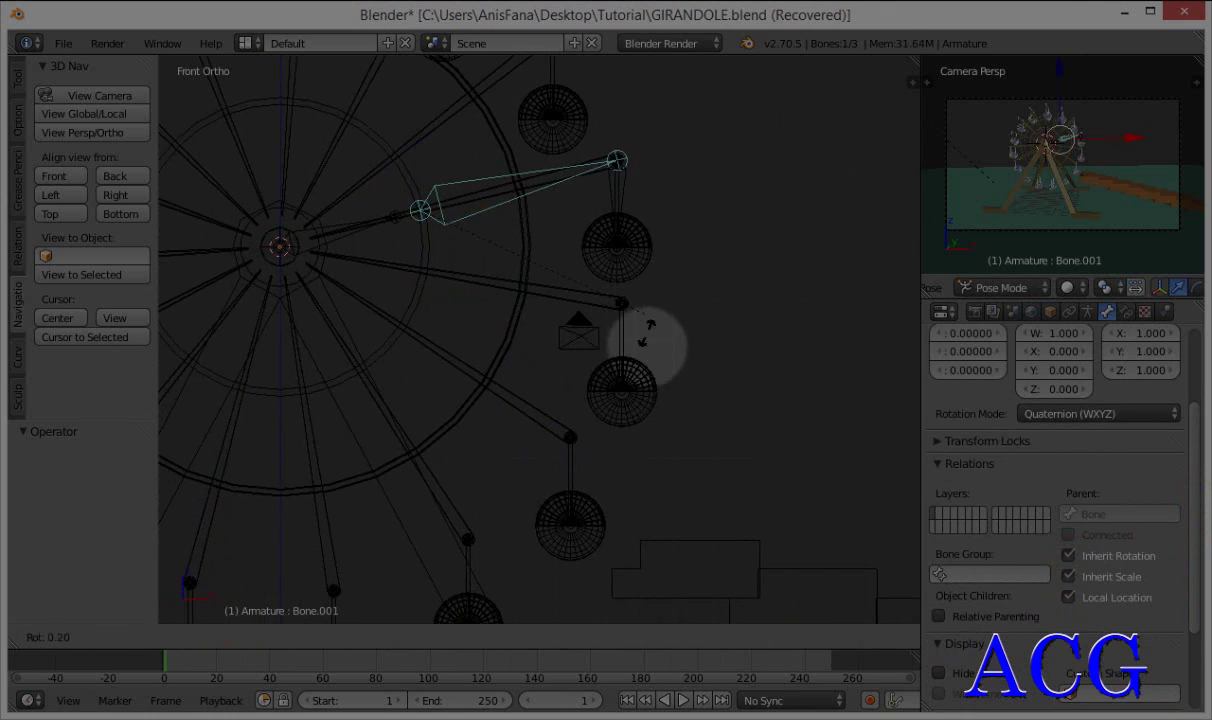
right_click(470, 500)
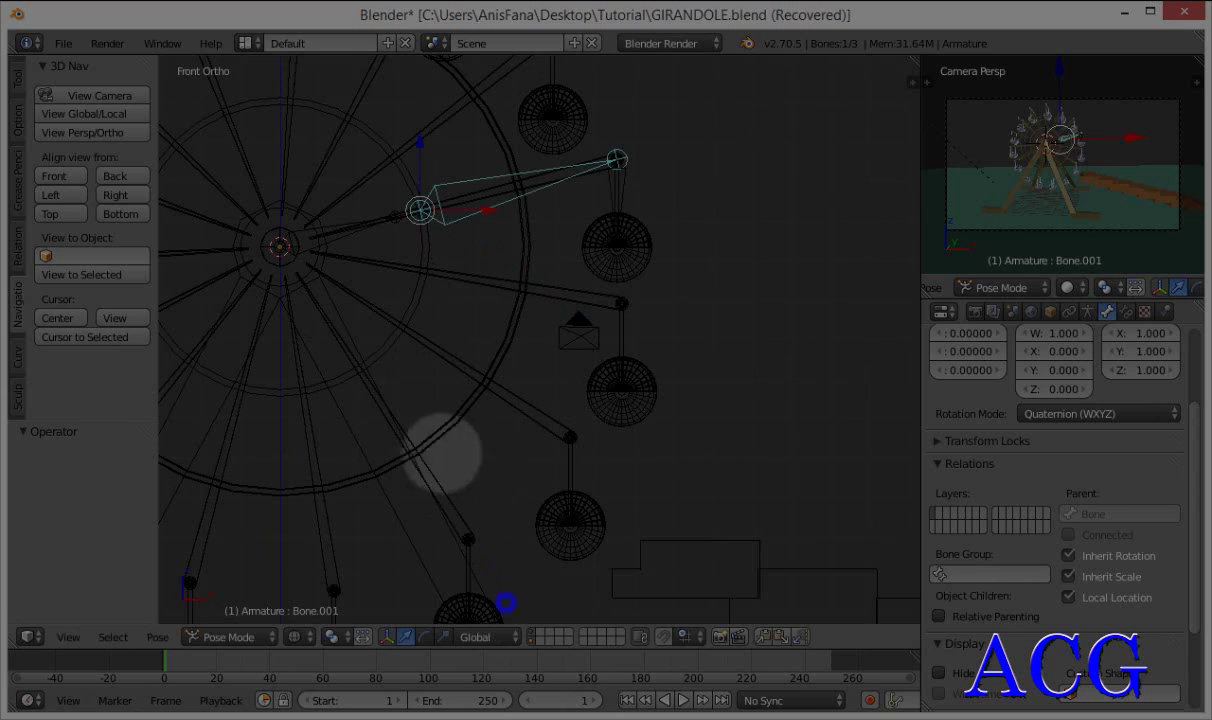
right_click(345, 238)
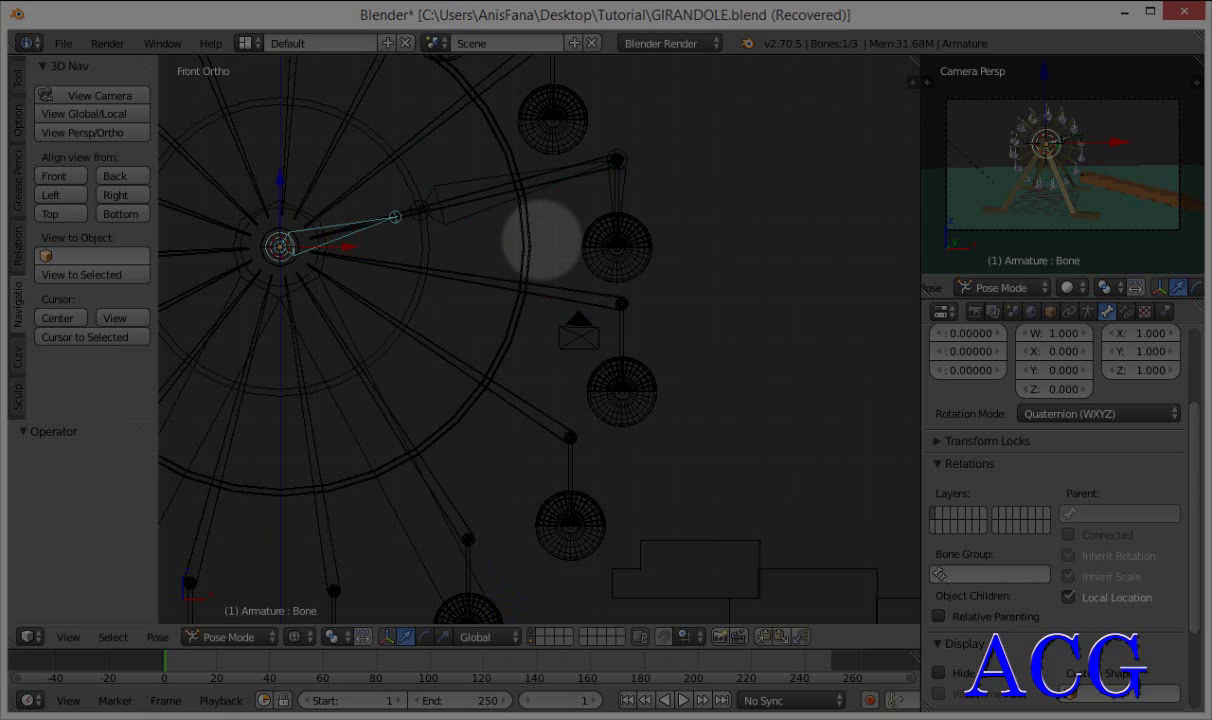
key(r)
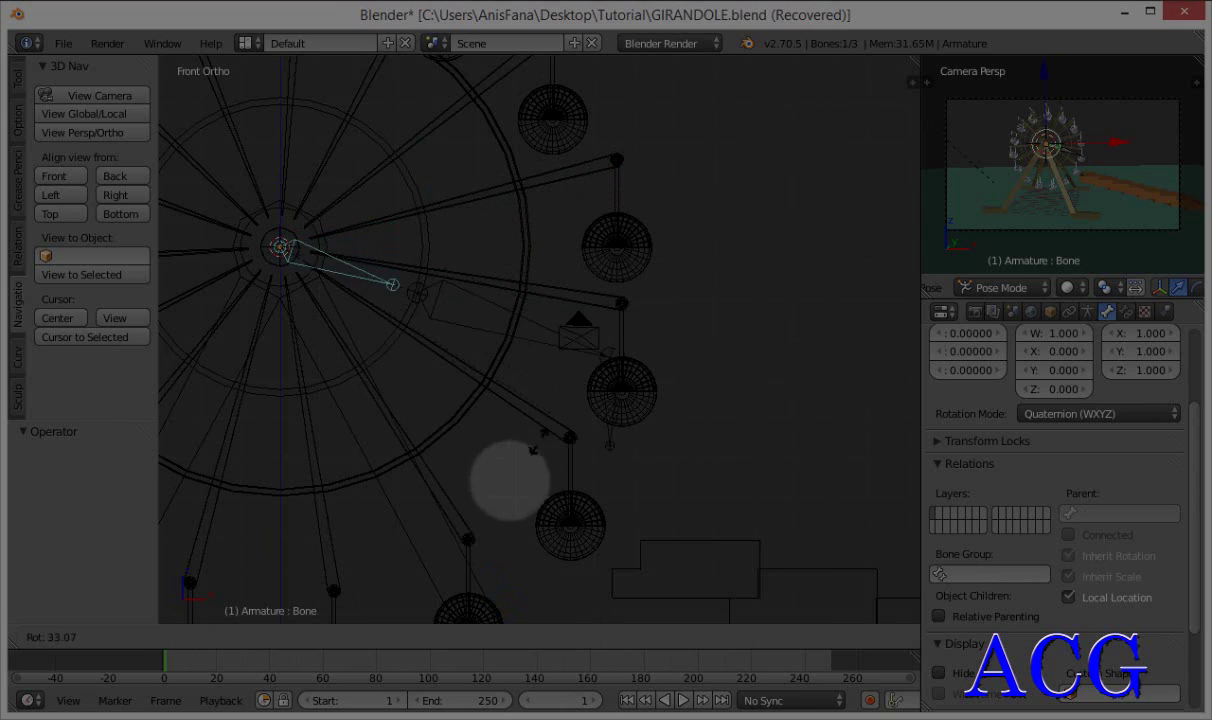
click(325, 576)
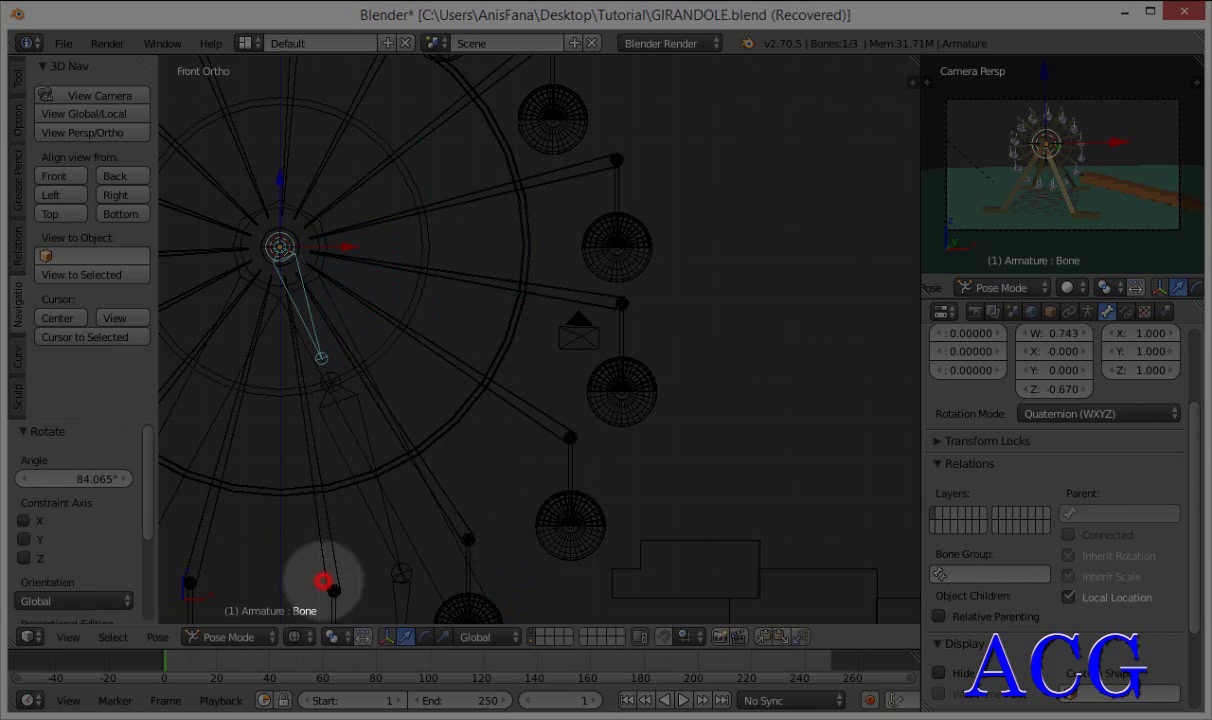
scroll(590, 482, down, 2)
scroll(636, 402, down, 2)
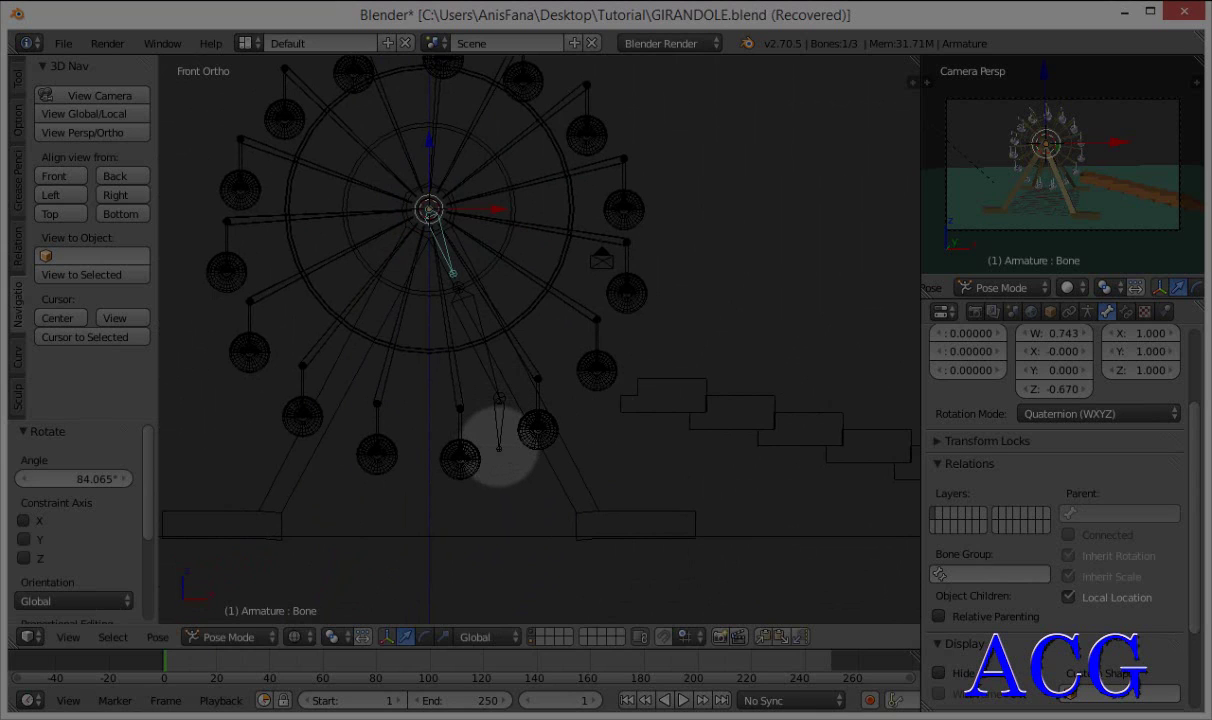
key(alt+r)
shift+middle_drag(690, 306, 638, 406)
mouse_move(511, 310)
shift+middle_down()
mouse_move(557, 405)
mouse_move(668, 346)
shift+middle_up()
scroll(555, 405, up, 3)
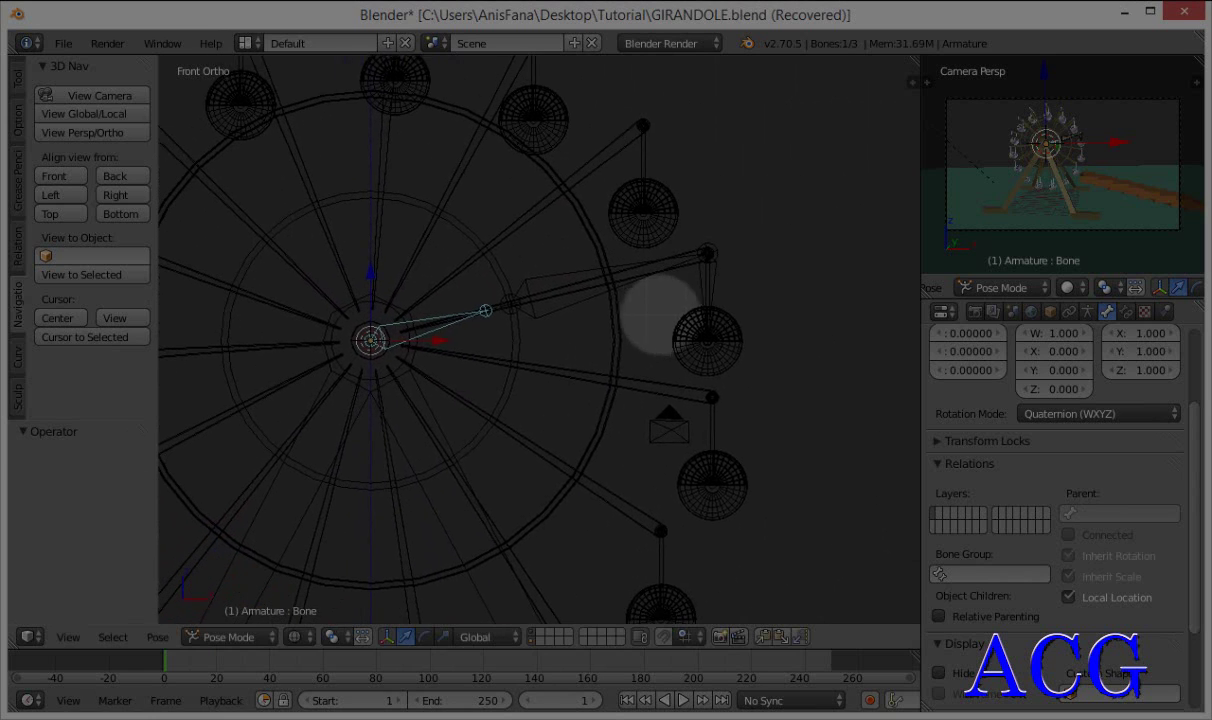
scroll(709, 406, down, 1)
scroll(740, 375, down, 1)
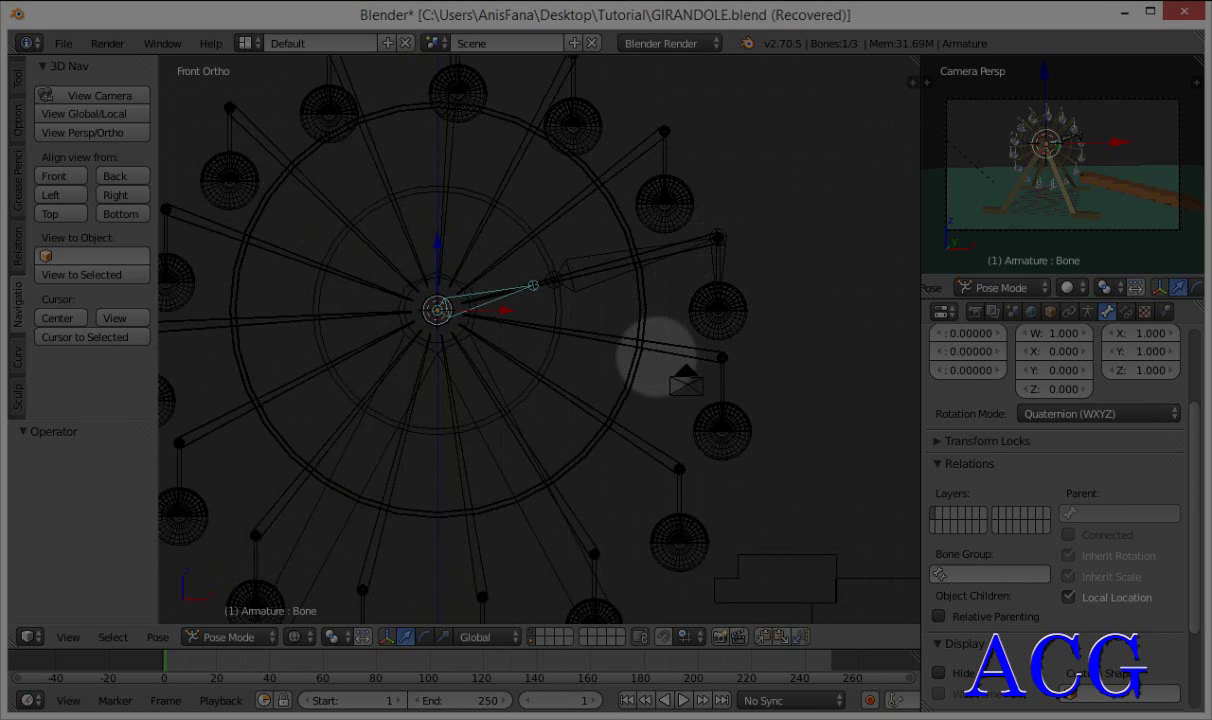
- Switch to Object Mode and select the spokes mesh Cube
key(ctrl+Tab)
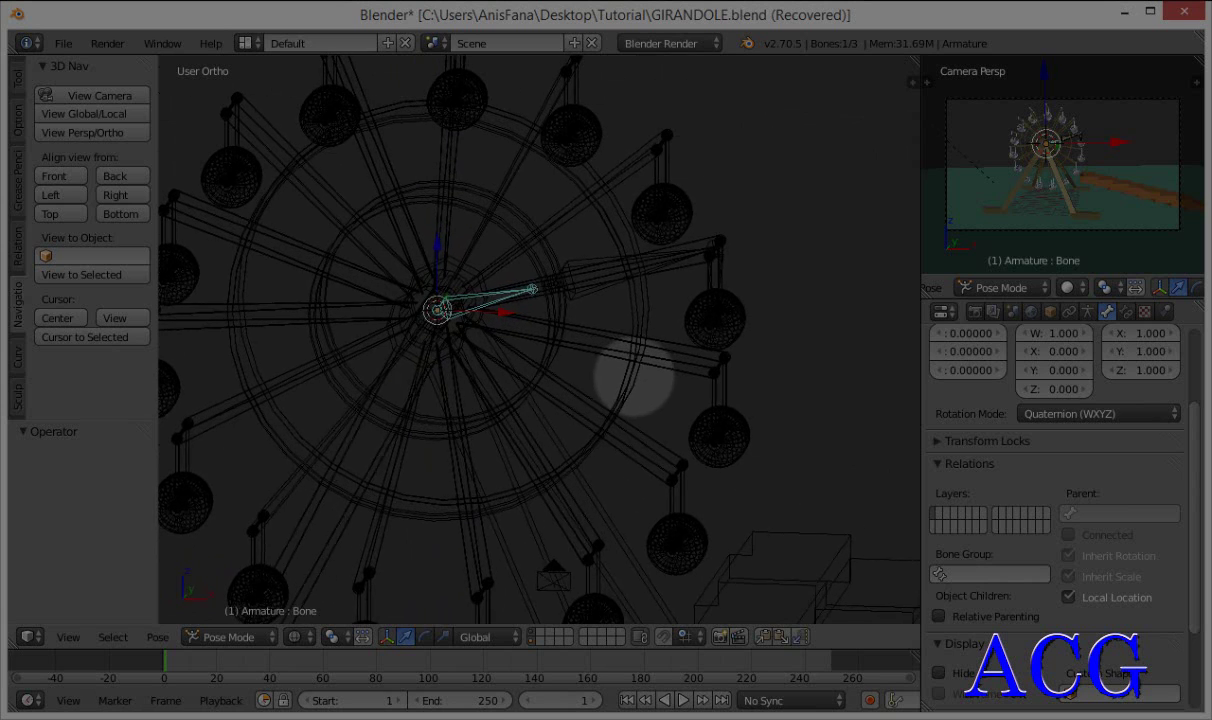
right_click(660, 335)
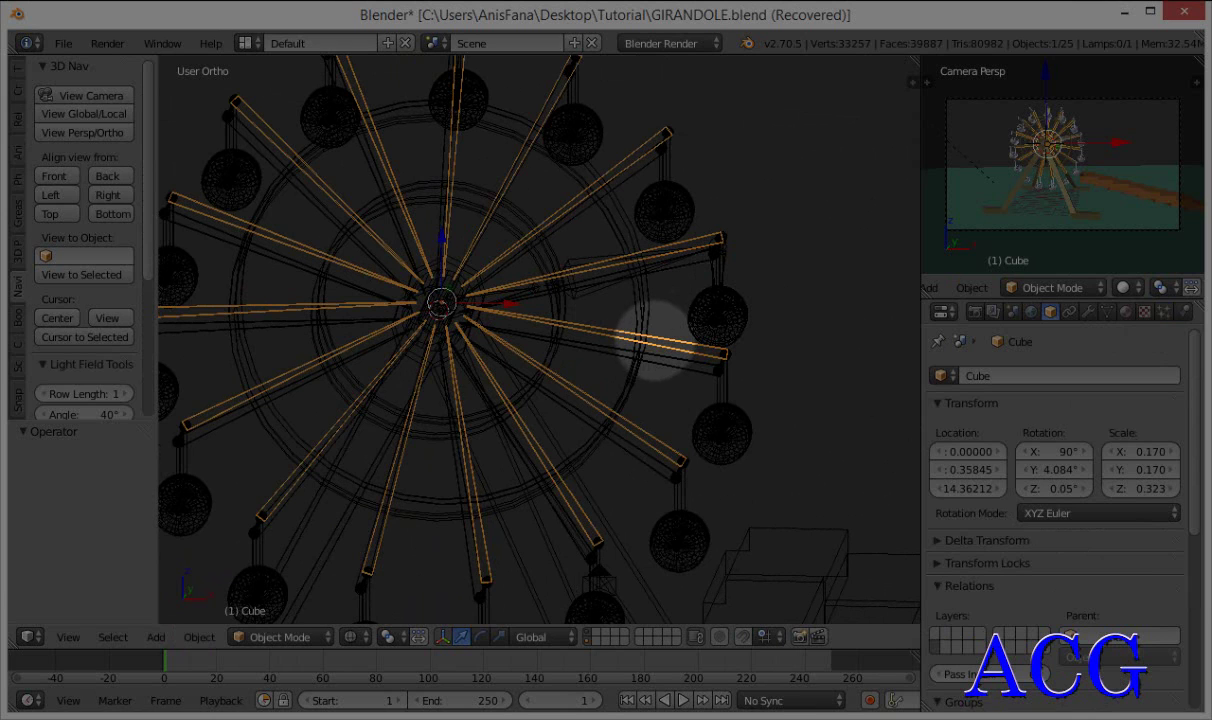
key(KP_8)
key(KP_8)
key(KP_8)
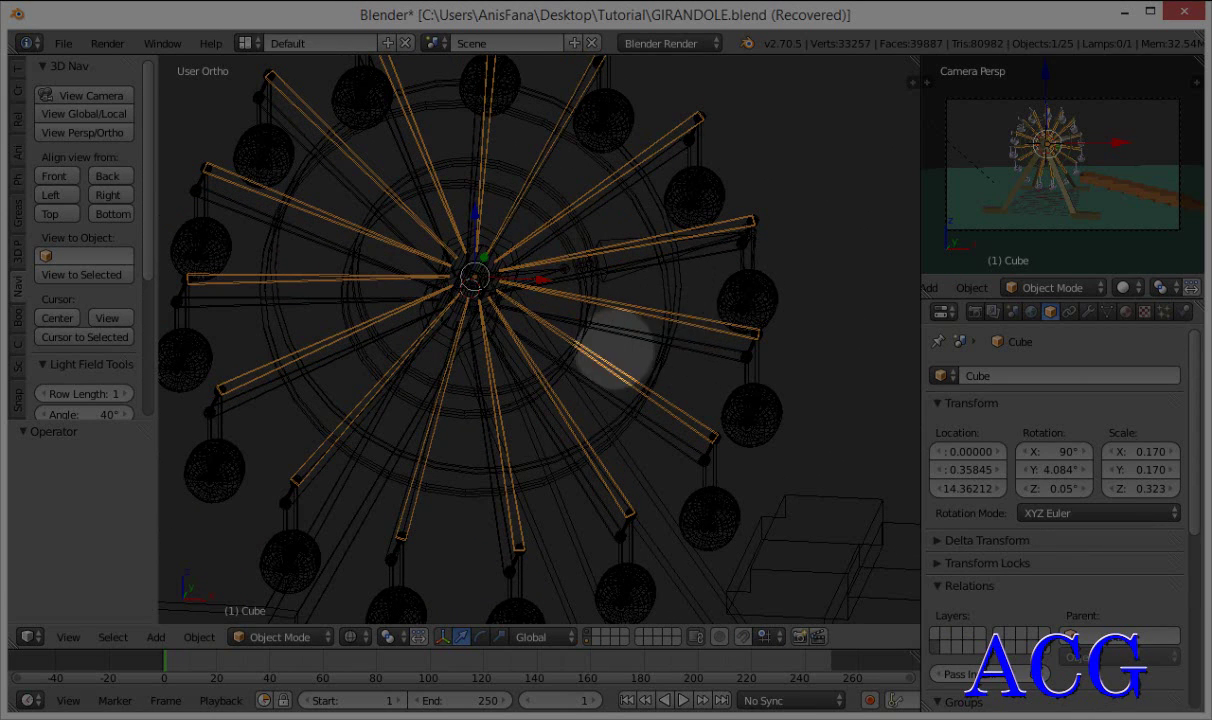
key(KP_8)
key(KP_8)
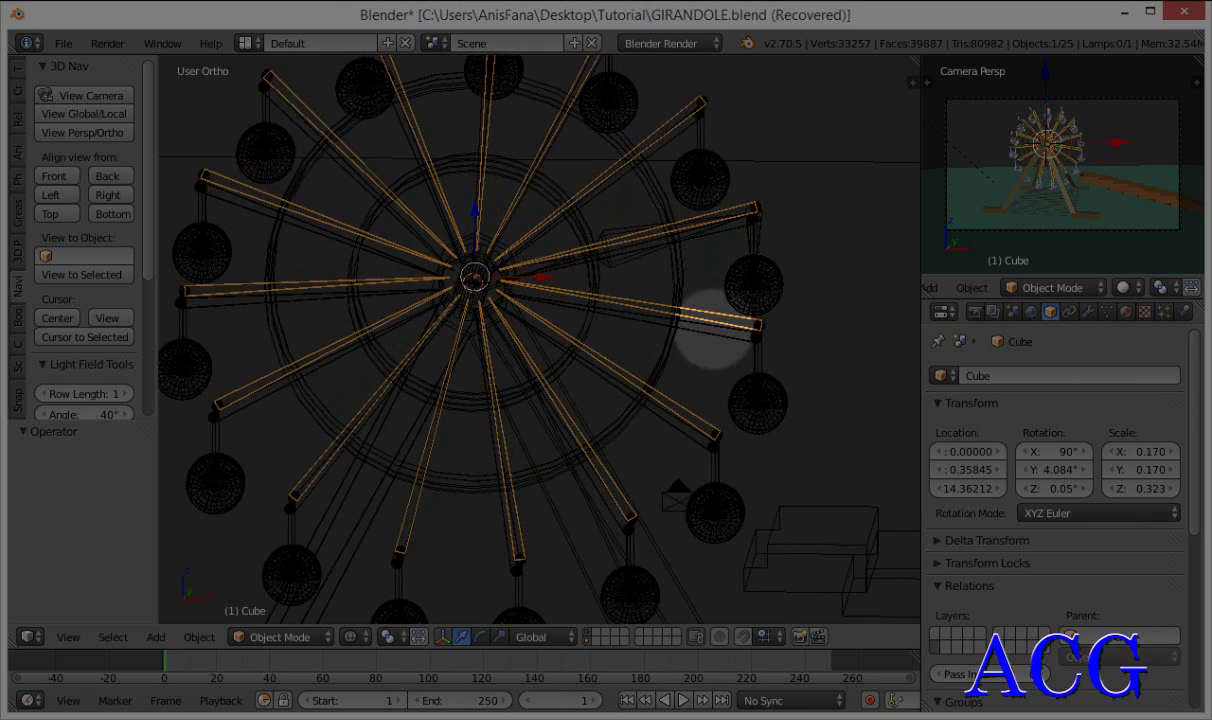
middle_drag(711, 338, 707, 333)
- Add the second spoke set and the Circle rings to the selection, keeping them at their original location
key(shift+d)
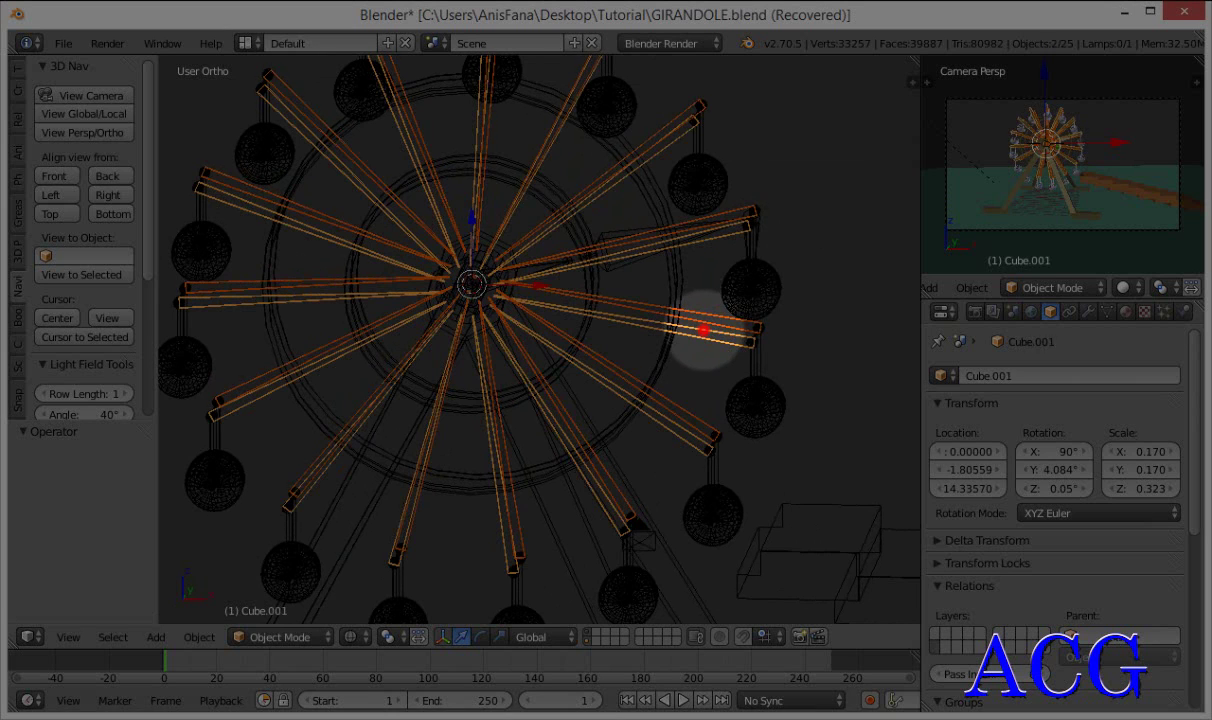
shift+right_click(678, 271)
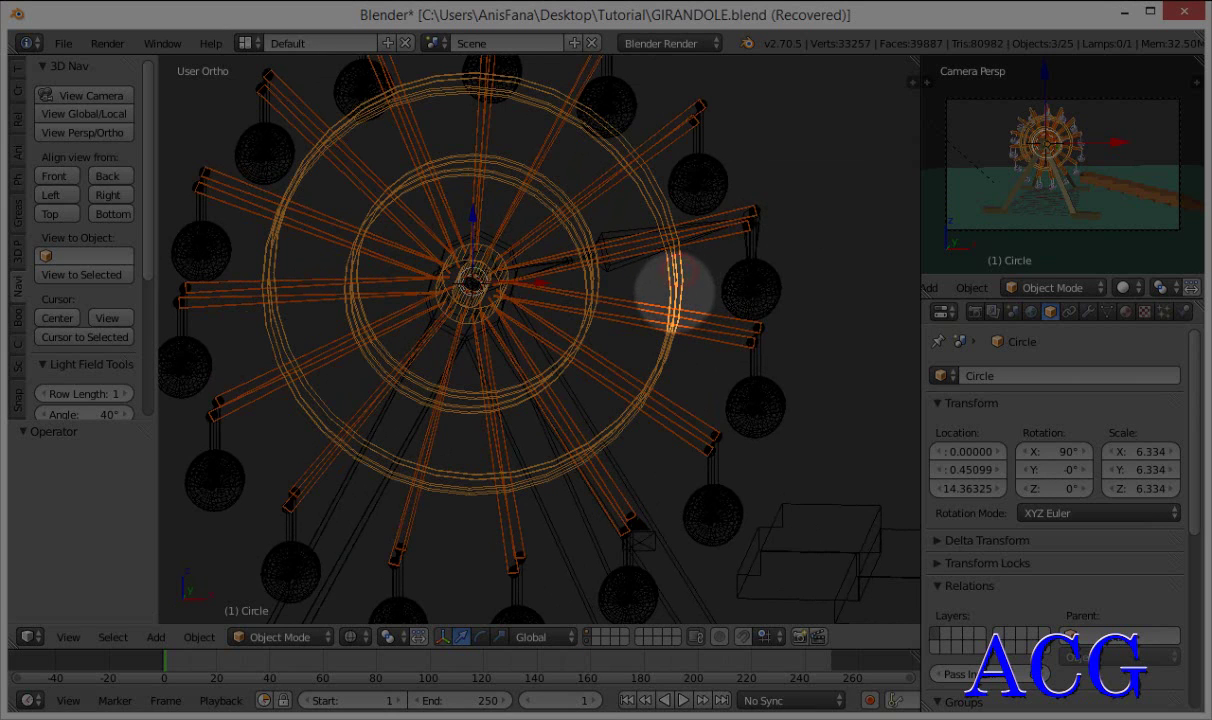
scroll(636, 330, down, 2)
scroll(640, 333, down, 3)
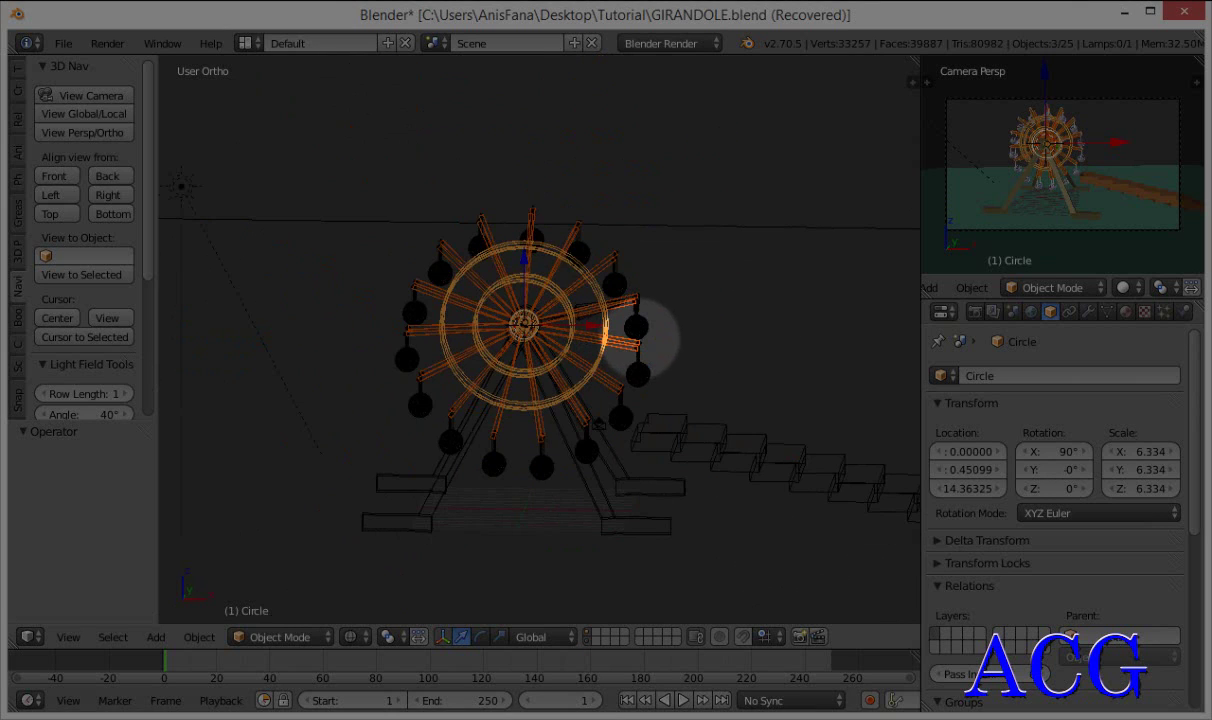
key(g)
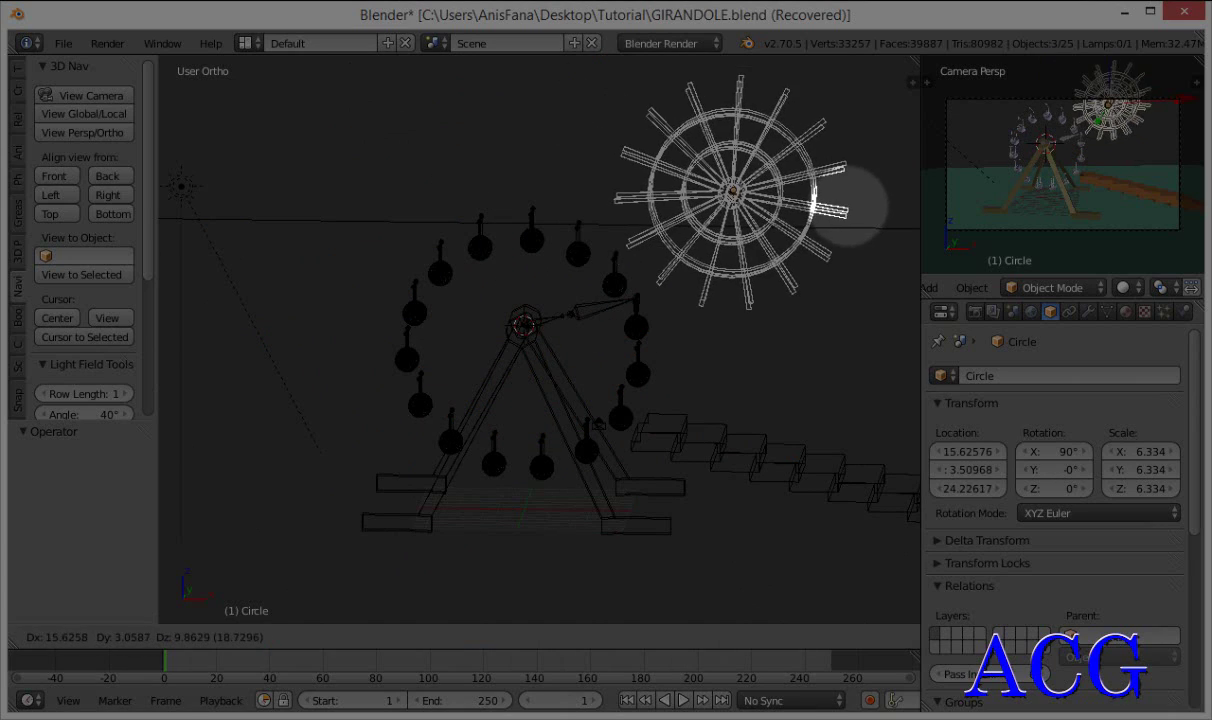
click(652, 227)
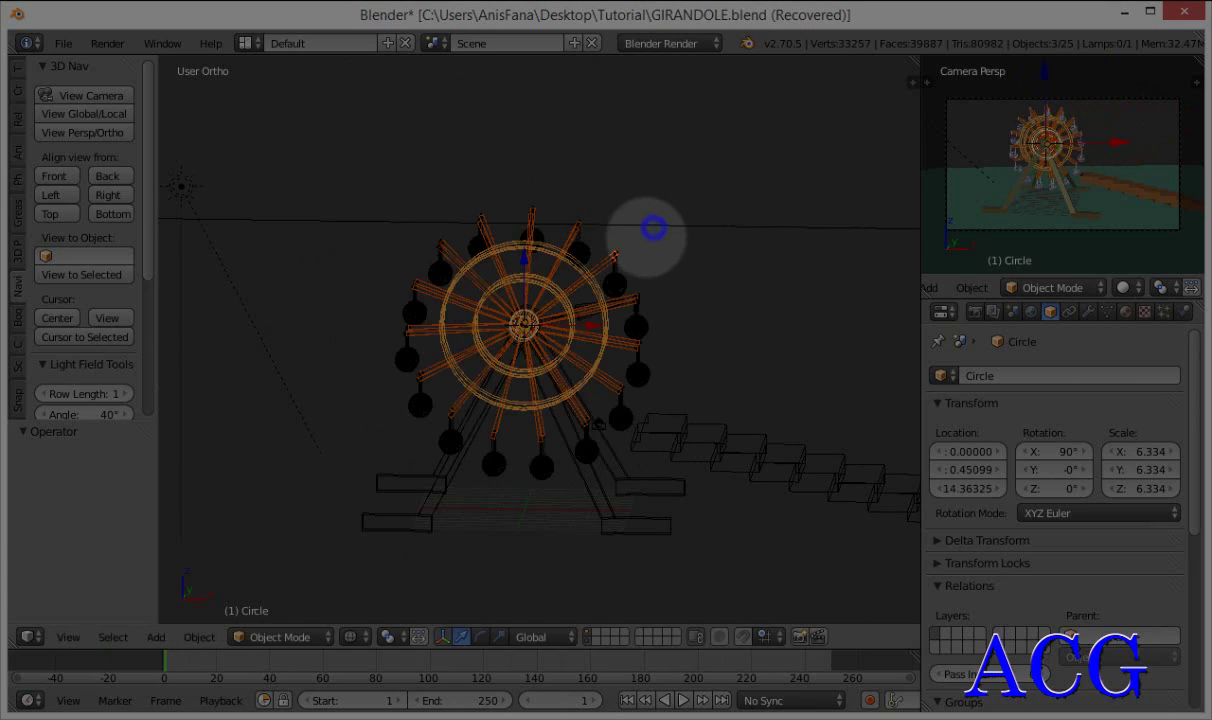
scroll(585, 290, up, 2)
scroll(583, 285, up, 5)
scroll(560, 365, up, 3)
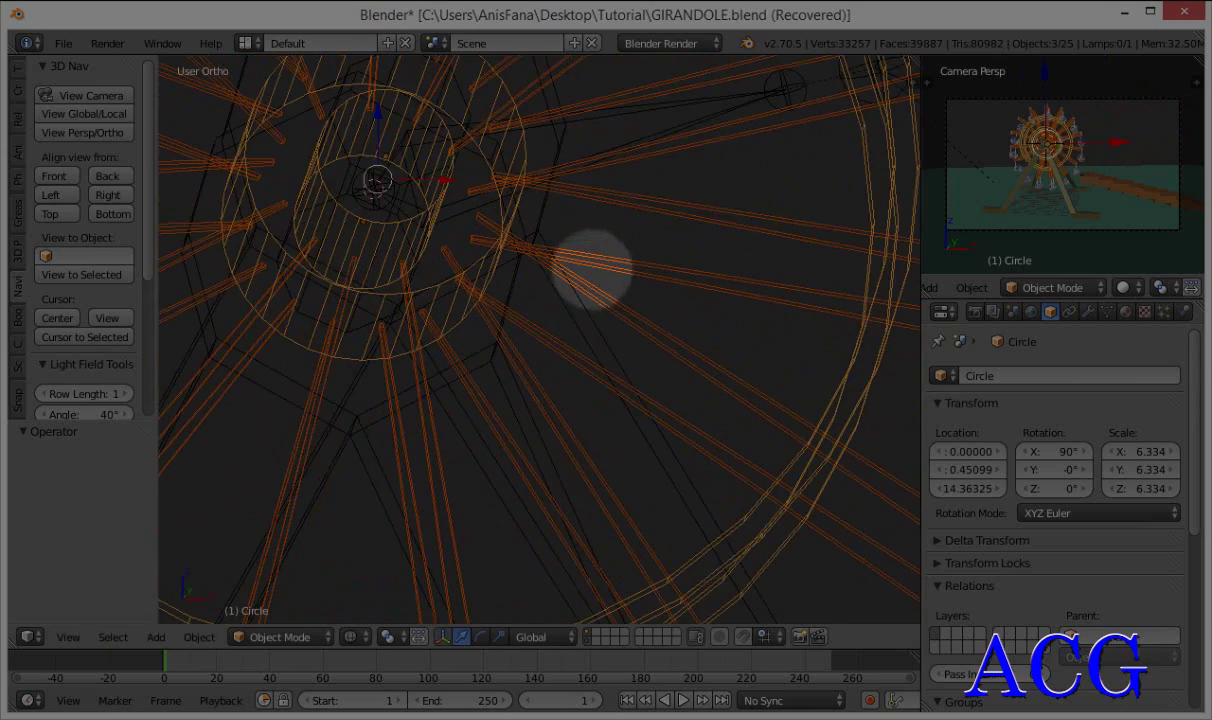
shift+middle_drag(590, 270, 578, 355)
scroll(577, 355, down, 2)
scroll(545, 305, down, 1)
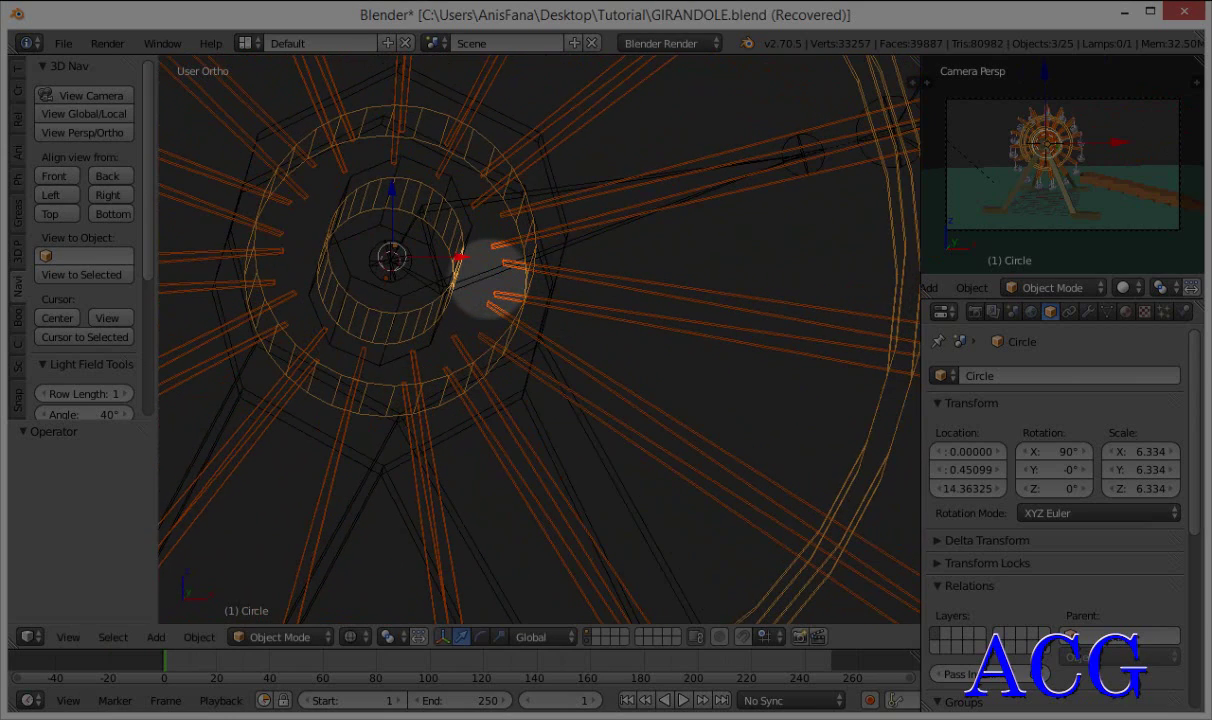
scroll(540, 268, down, 2)
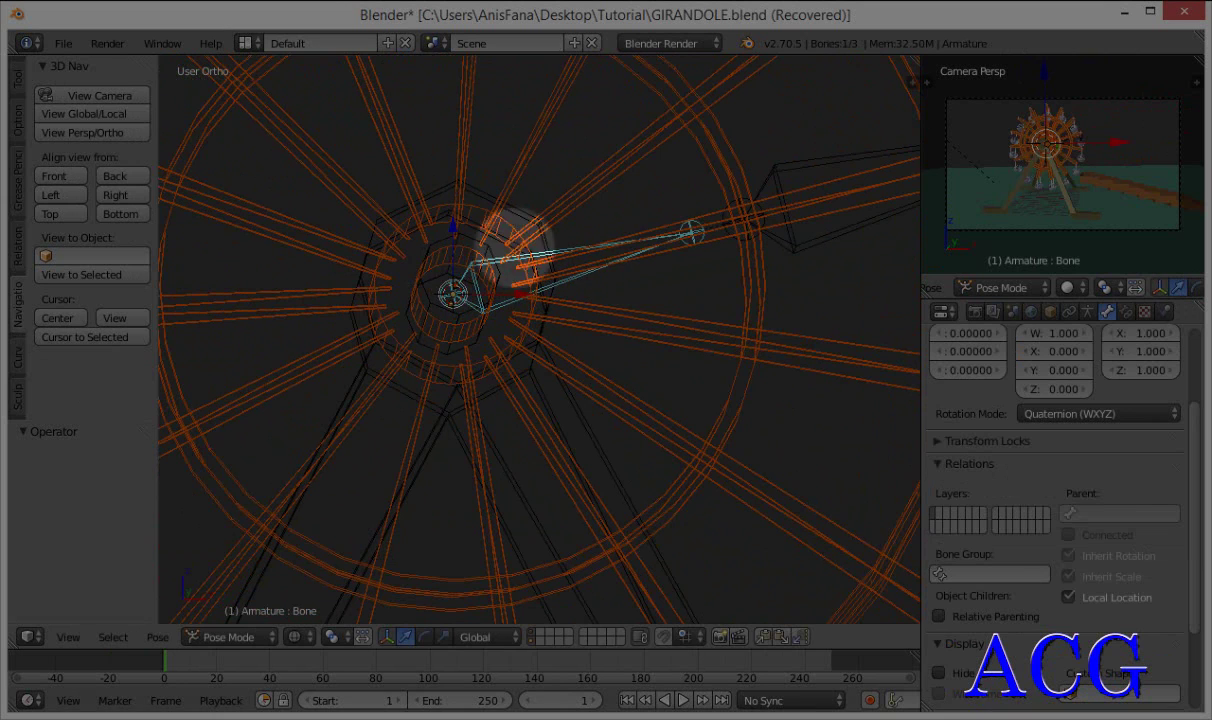
- Parent the selected spokes and wheel rings to the hub bone with Ctrl+P > Bone
scroll(617, 280, down, 3)
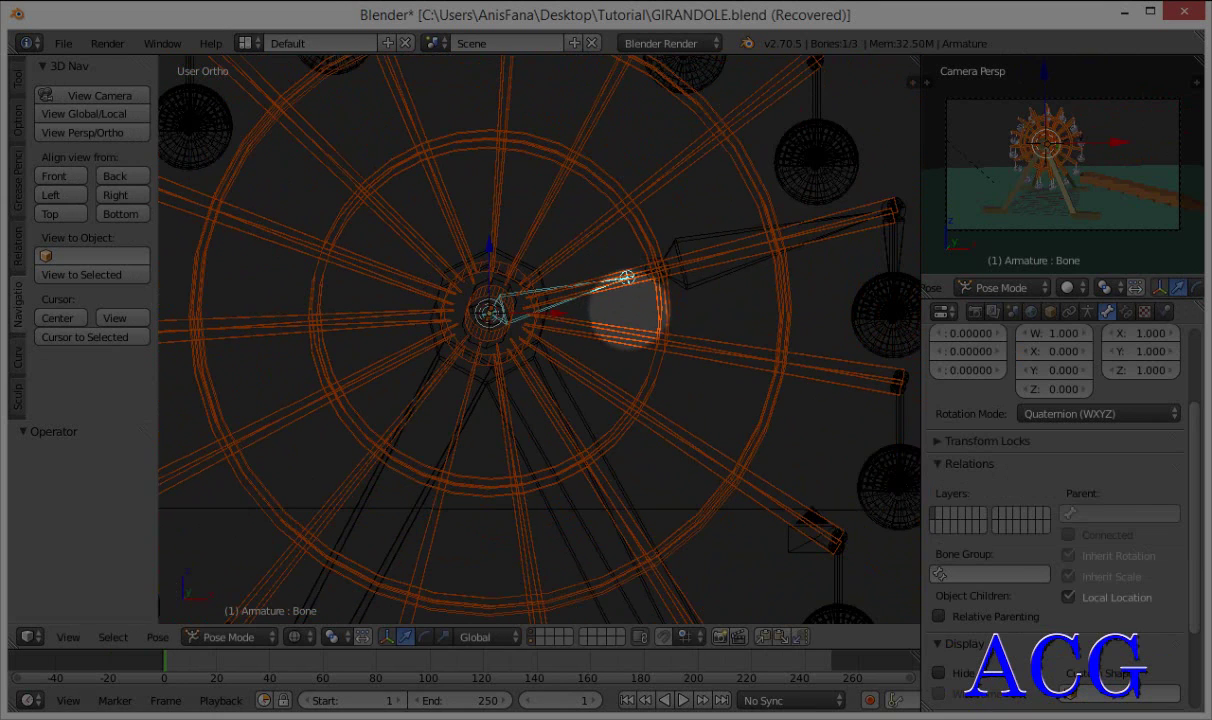
key(ctrl+p)
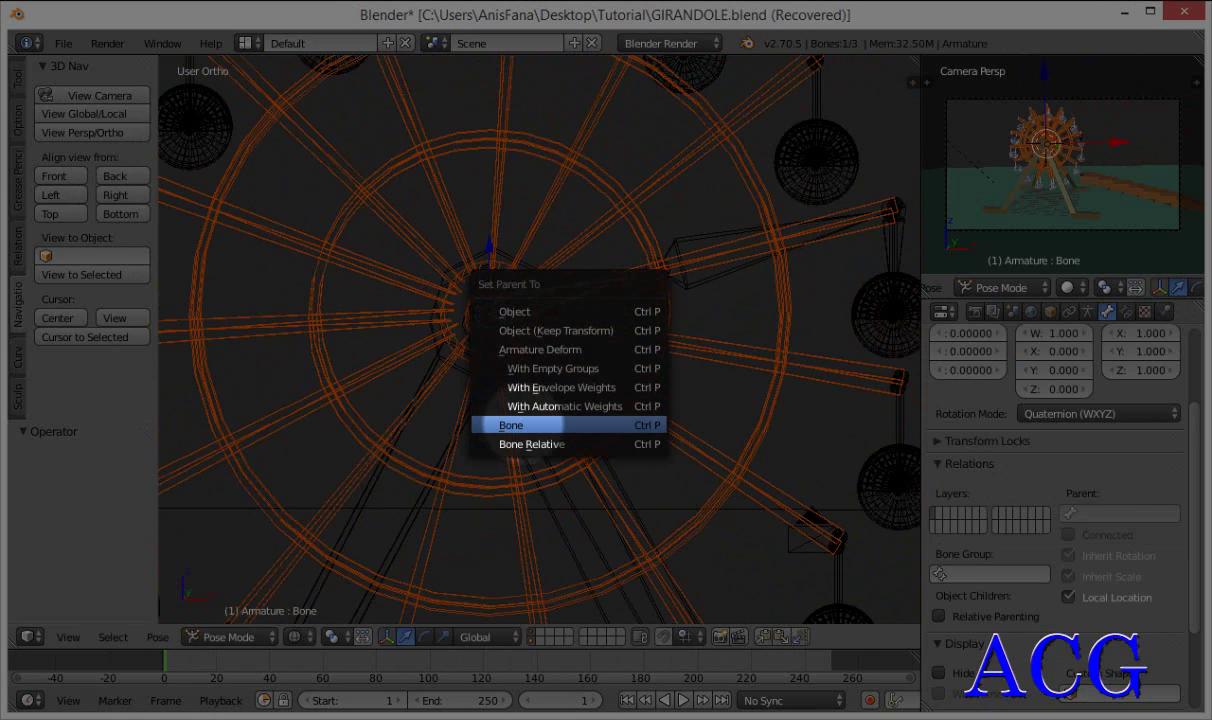
click(518, 425)
scroll(590, 340, down, 6)
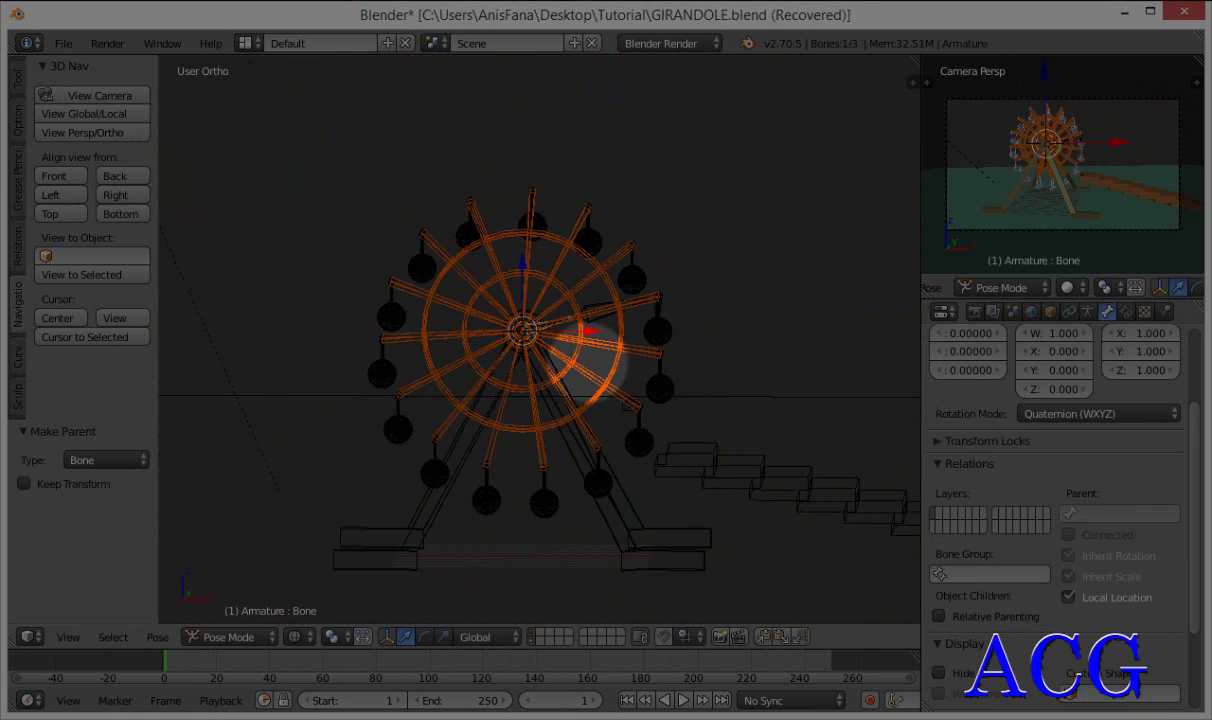
- Select the gondola sphere Circle.002 together with its hanging bone Bone.002
scroll(600, 348, up, 3)
scroll(579, 357, up, 3)
scroll(580, 350, up, 4)
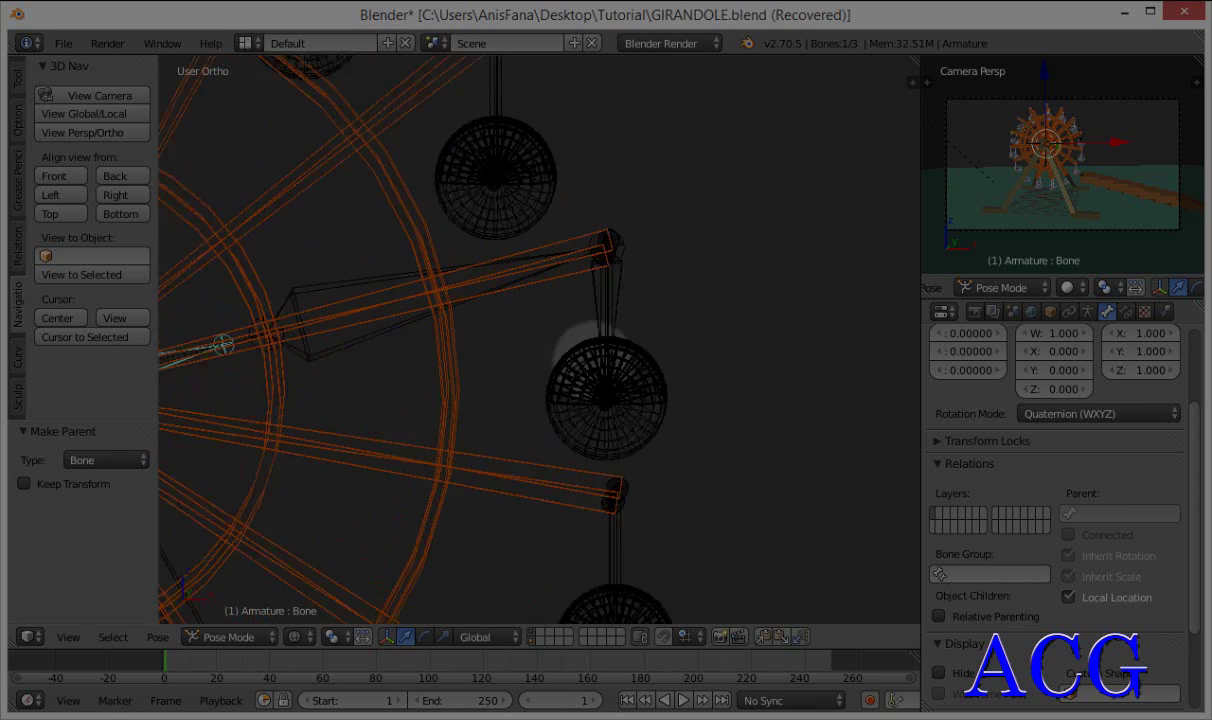
scroll(580, 350, up, 2)
key(ctrl+Tab)
right_click(601, 413)
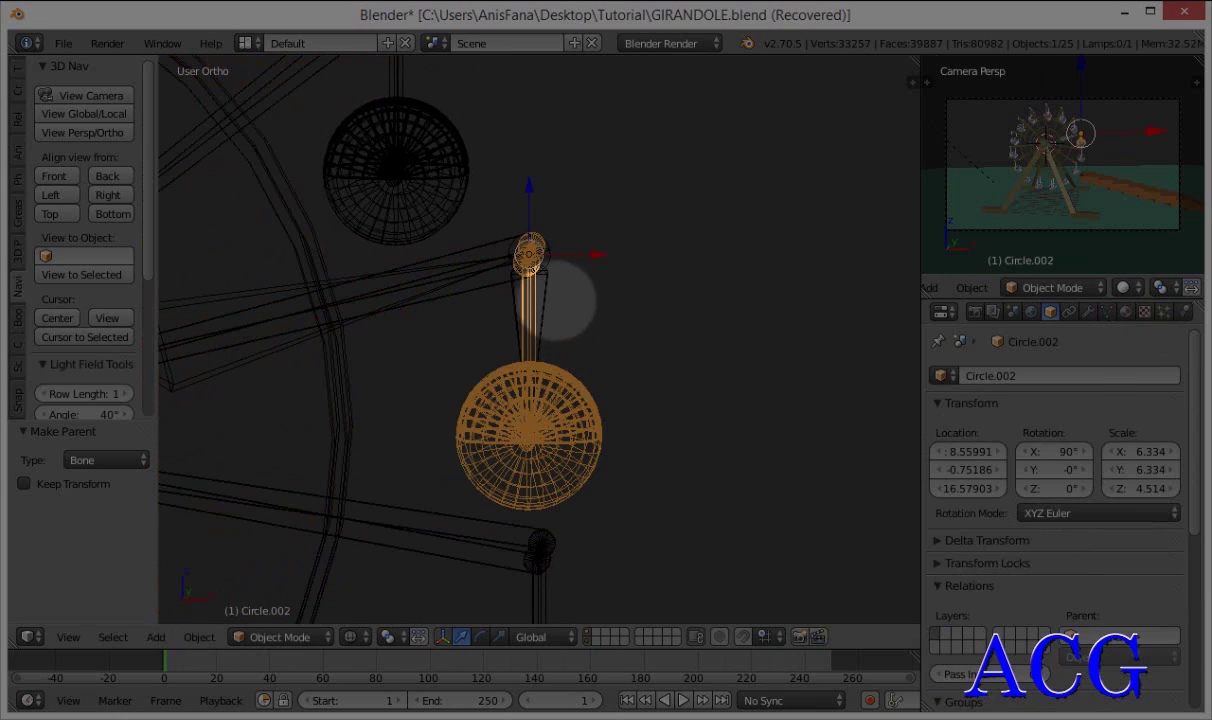
right_click(555, 297)
key(ctrl+Tab)
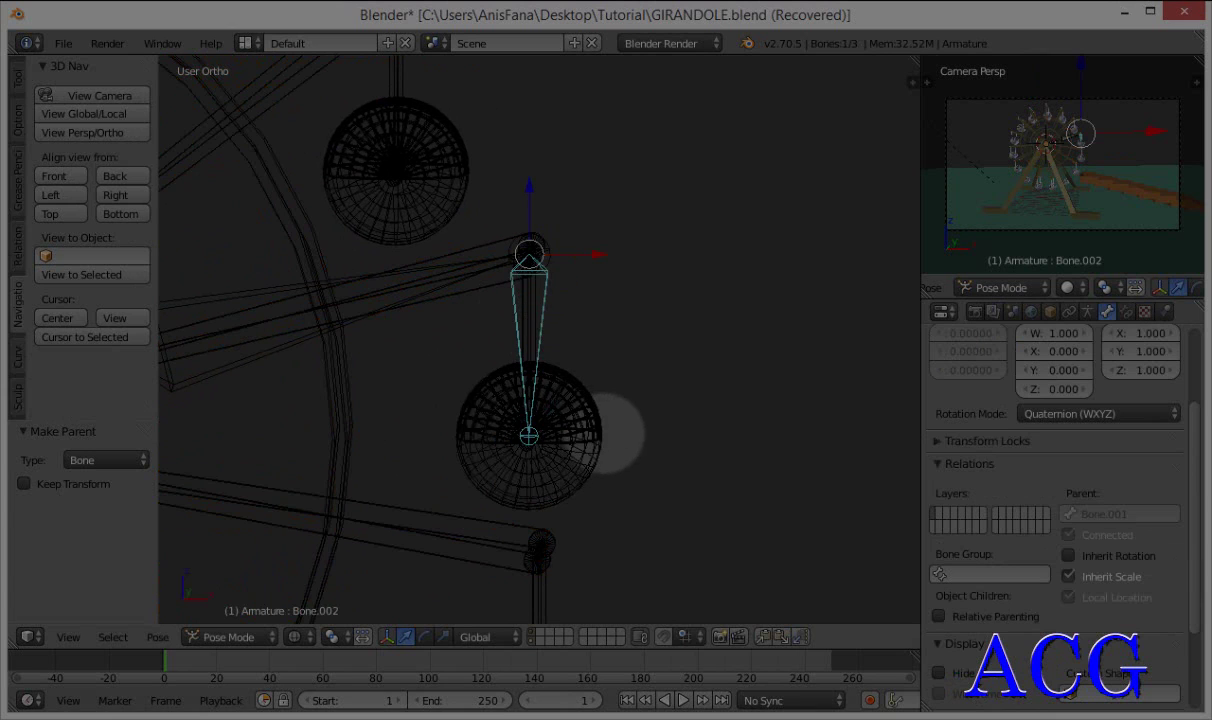
- Reselect Circle.002 plus Bone.002 and parent the sphere to Bone.002 using Bone parenting
key(ctrl+Tab)
right_click(600, 423)
shift+right_click(551, 293)
key(ctrl+Tab)
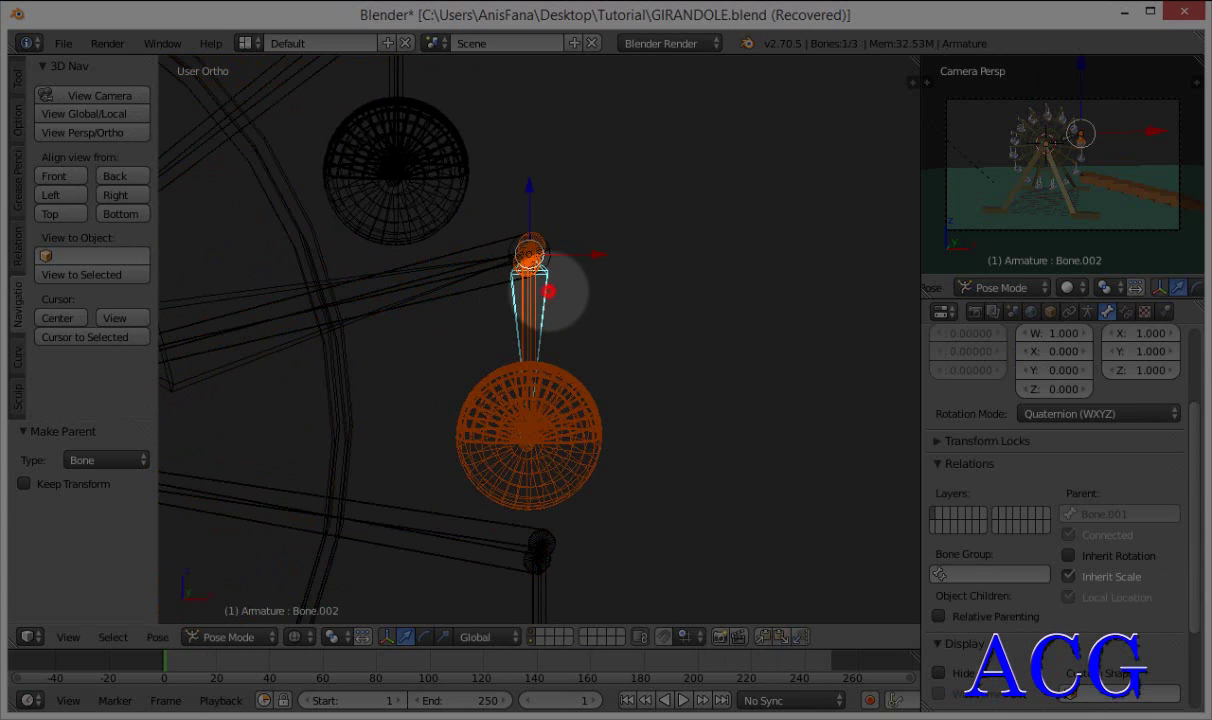
key(ctrl+p)
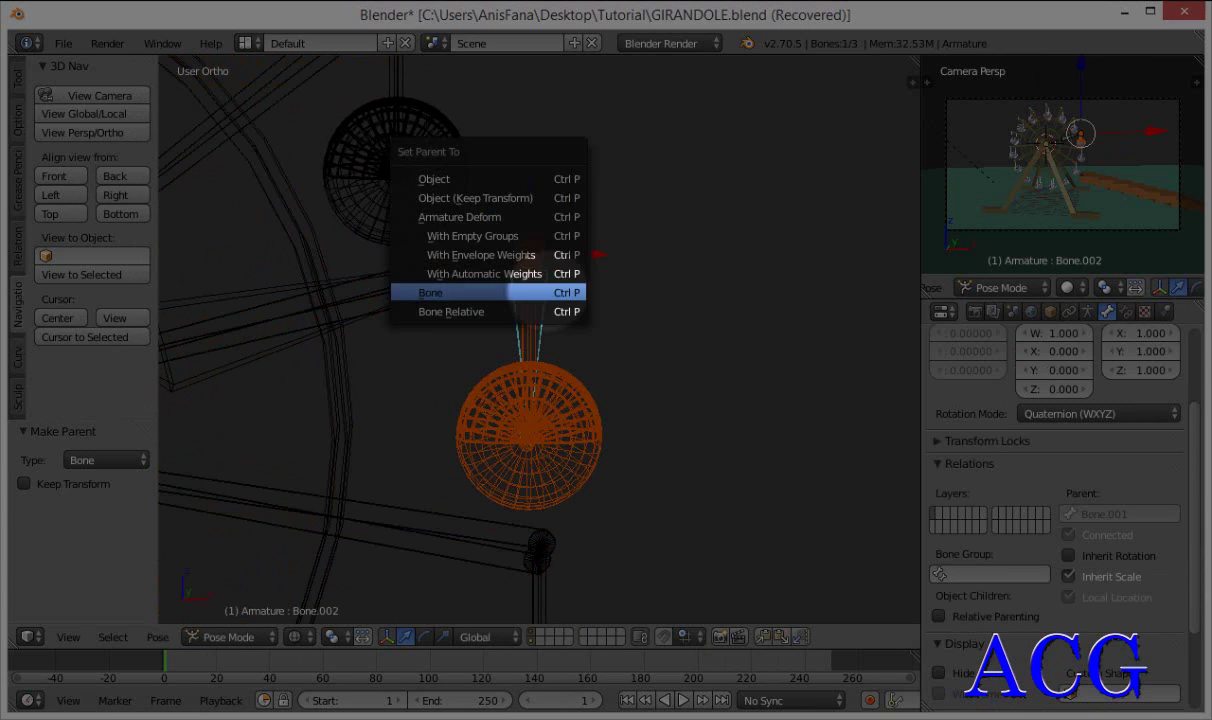
click(491, 291)
- View the whole wheel from the Front and select the hub bone named Bone
scroll(617, 306, down, 3)
shift+middle_drag(576, 298, 711, 292)
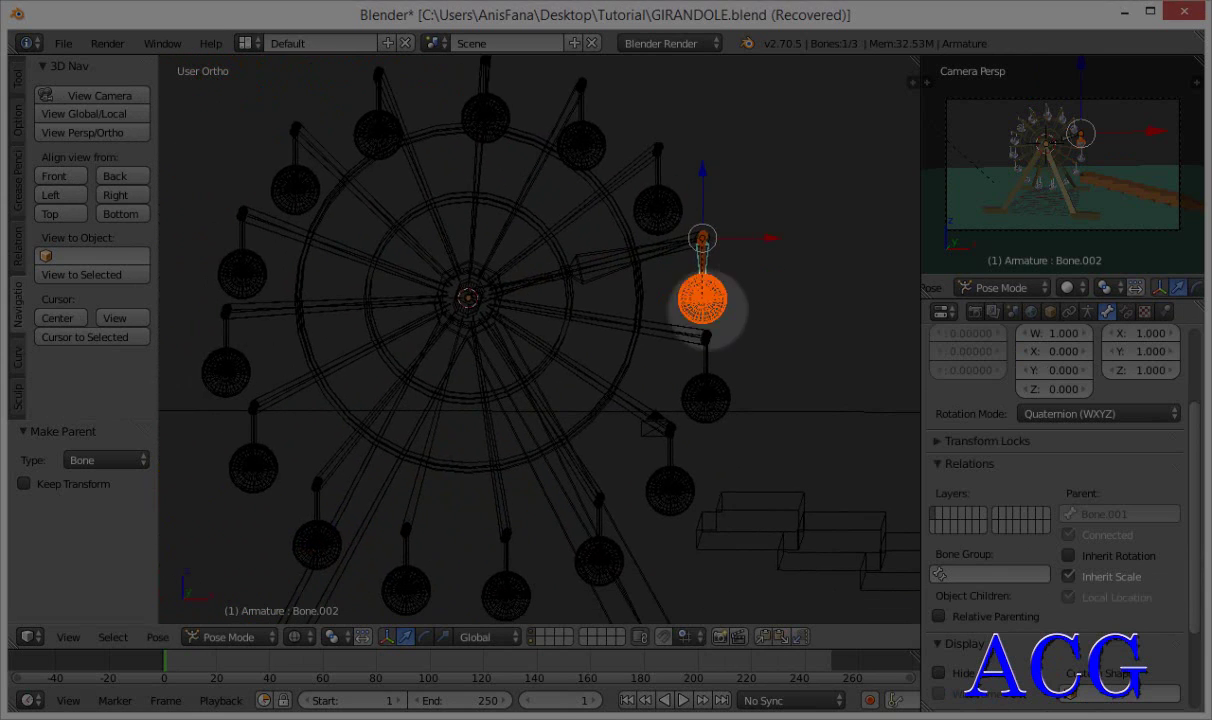
scroll(663, 287, down, 3)
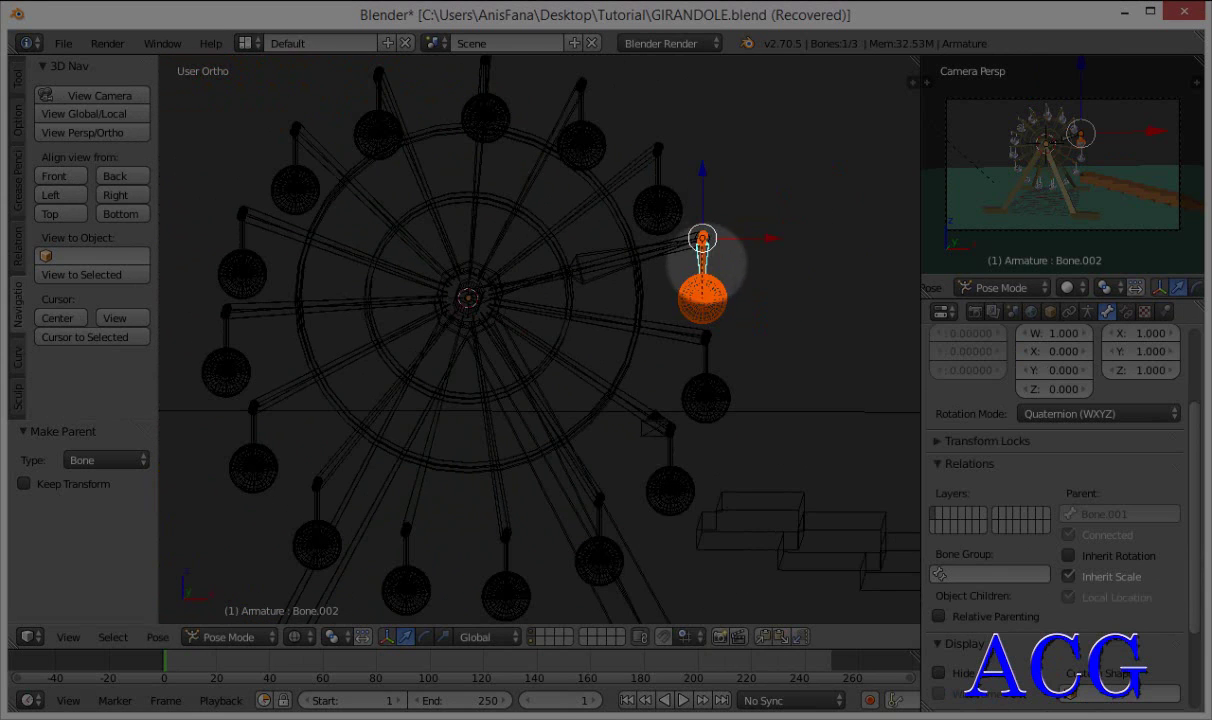
scroll(620, 302, up, 2)
scroll(657, 352, up, 2)
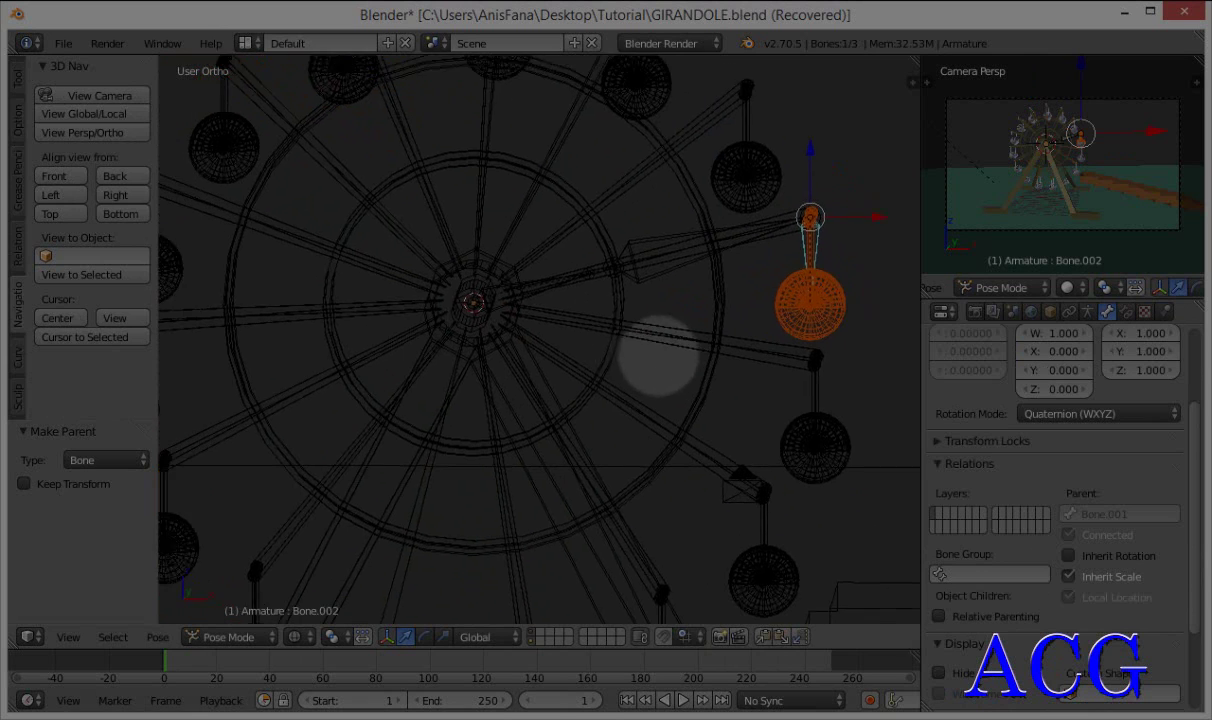
scroll(575, 285, up, 2)
click(55, 176)
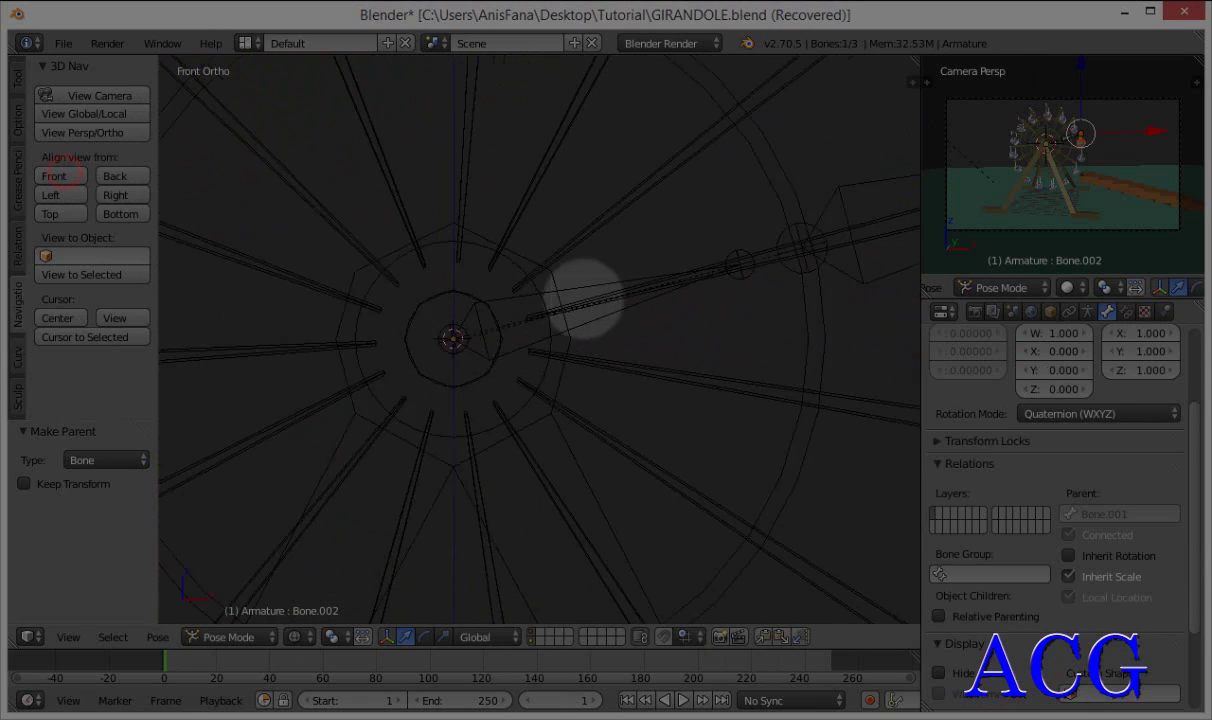
right_click(605, 318)
scroll(610, 320, down, 8)
shift+scroll(615, 320, down, 2)
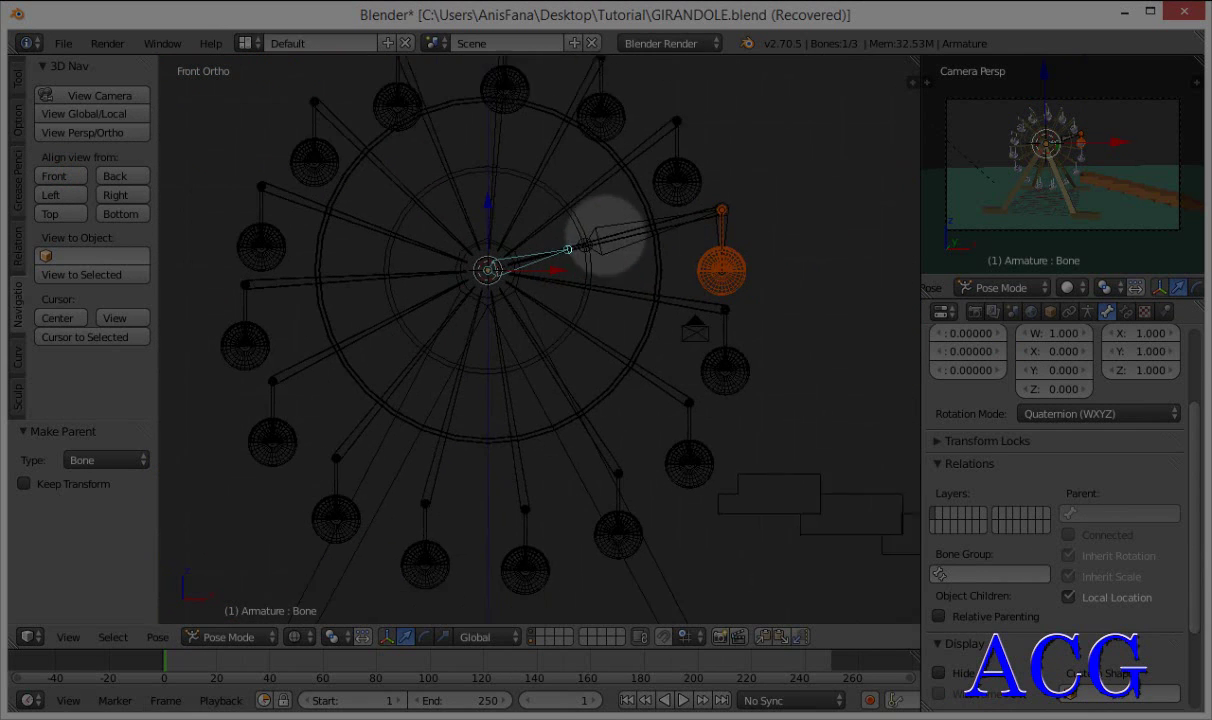
shift+scroll(700, 240, down, 1)
key(r)
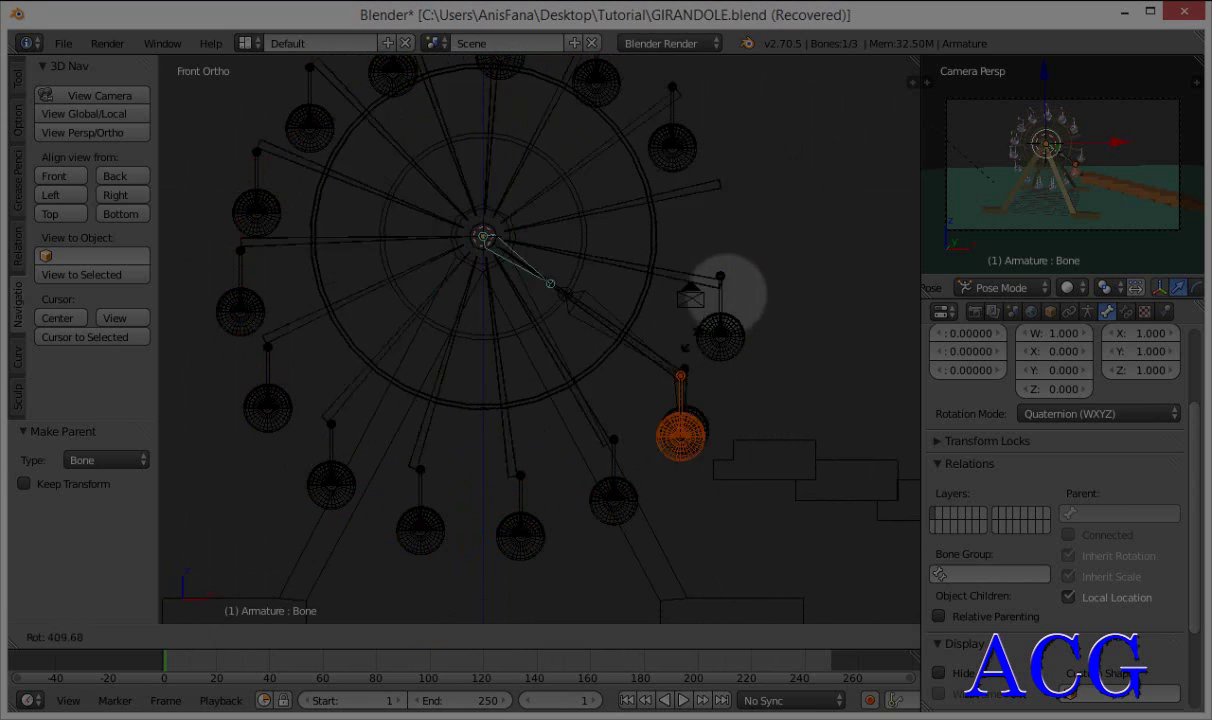
click(762, 200)
shift+middle_drag(710, 232, 700, 290)
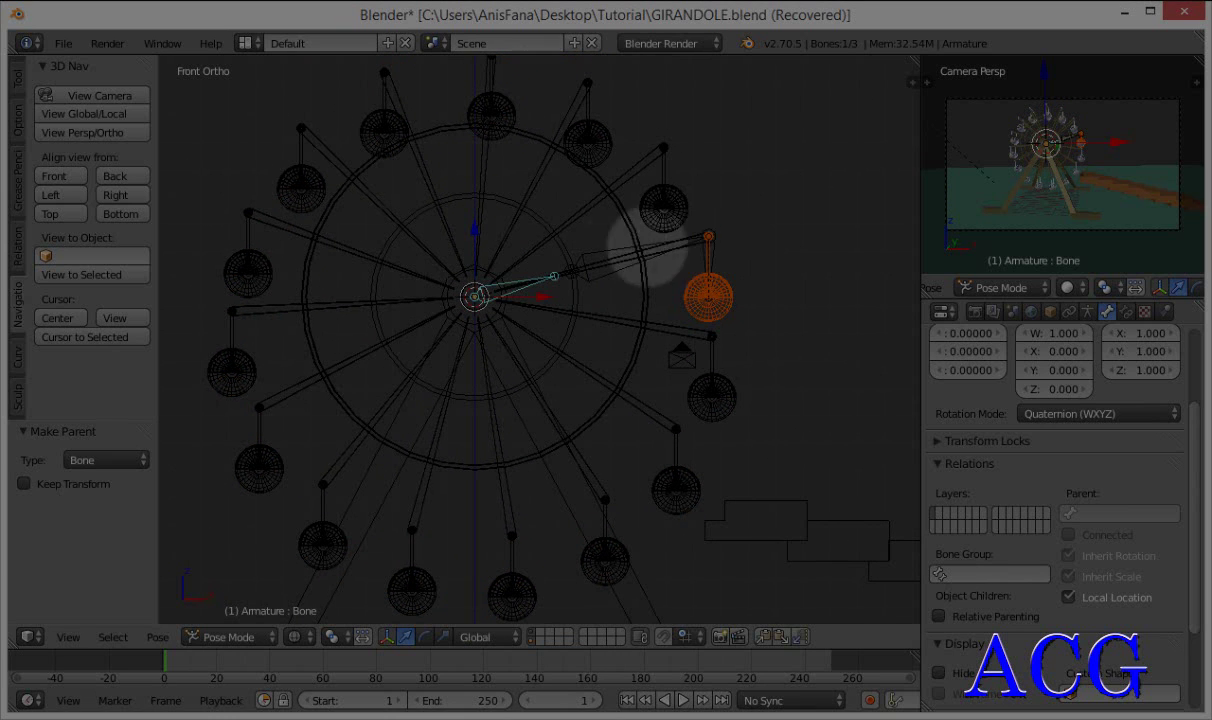
shift+middle_drag(593, 278, 566, 300)
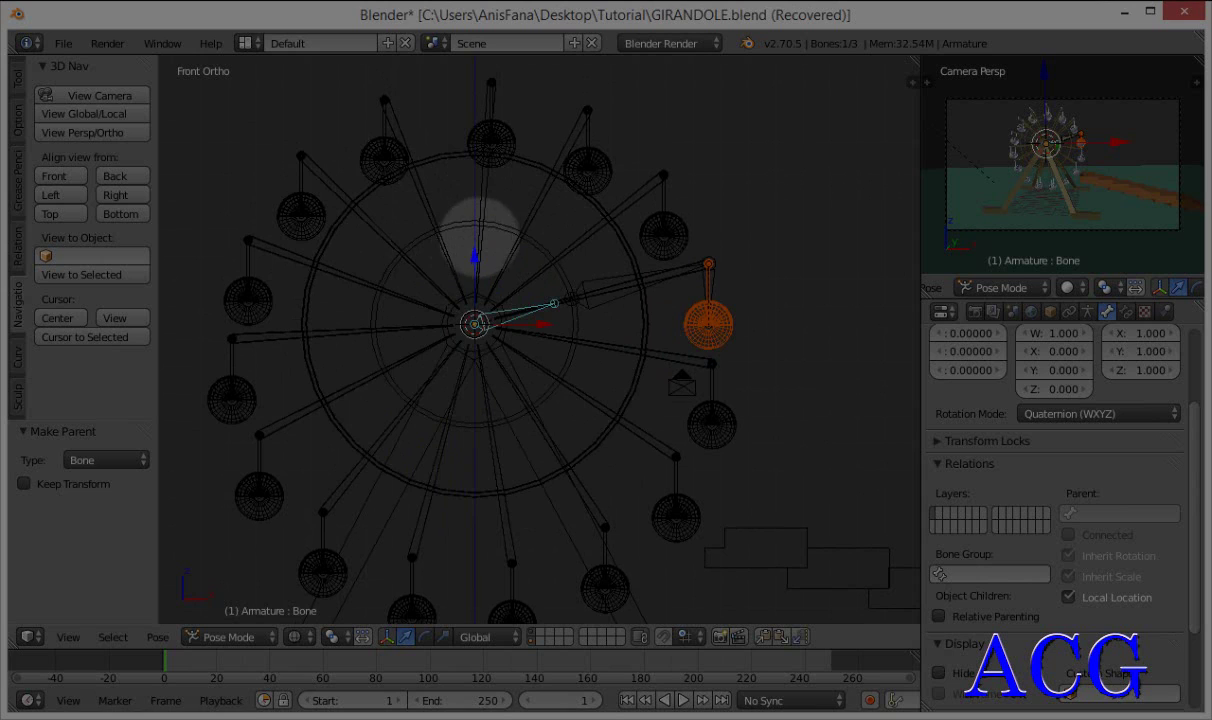
shift+middle_drag(519, 238, 513, 222)
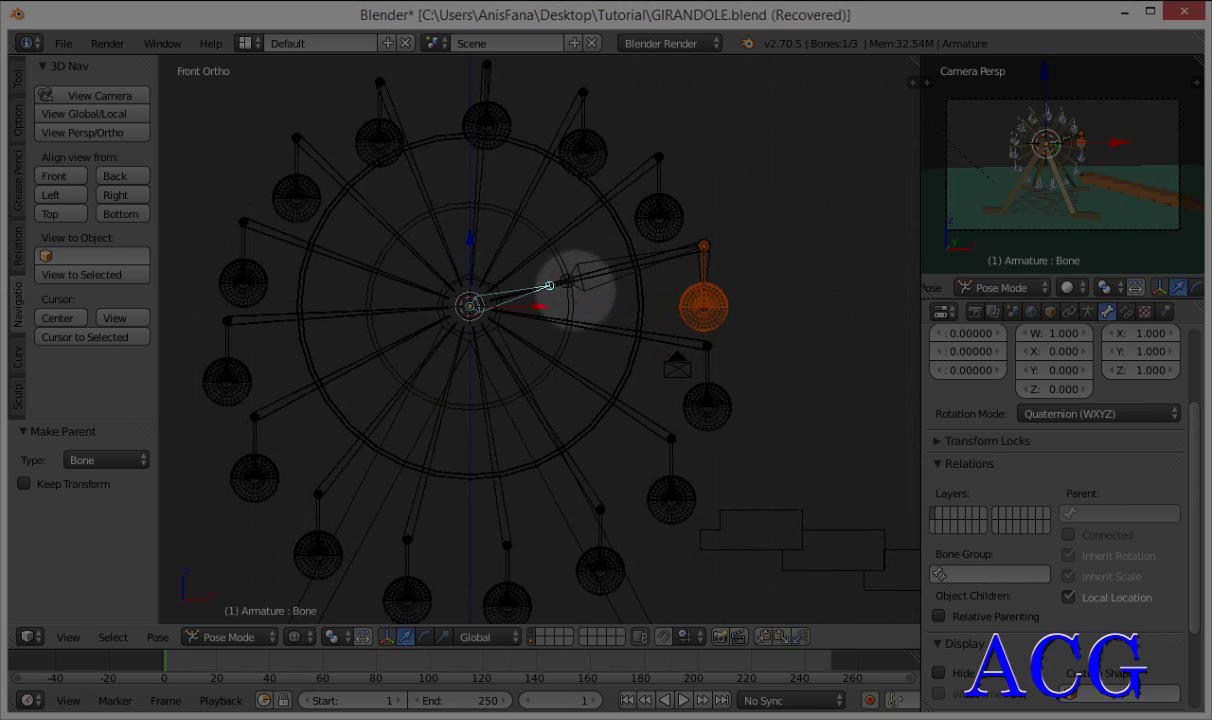
shift+middle_drag(576, 303, 580, 278)
scroll(580, 277, down, 2)
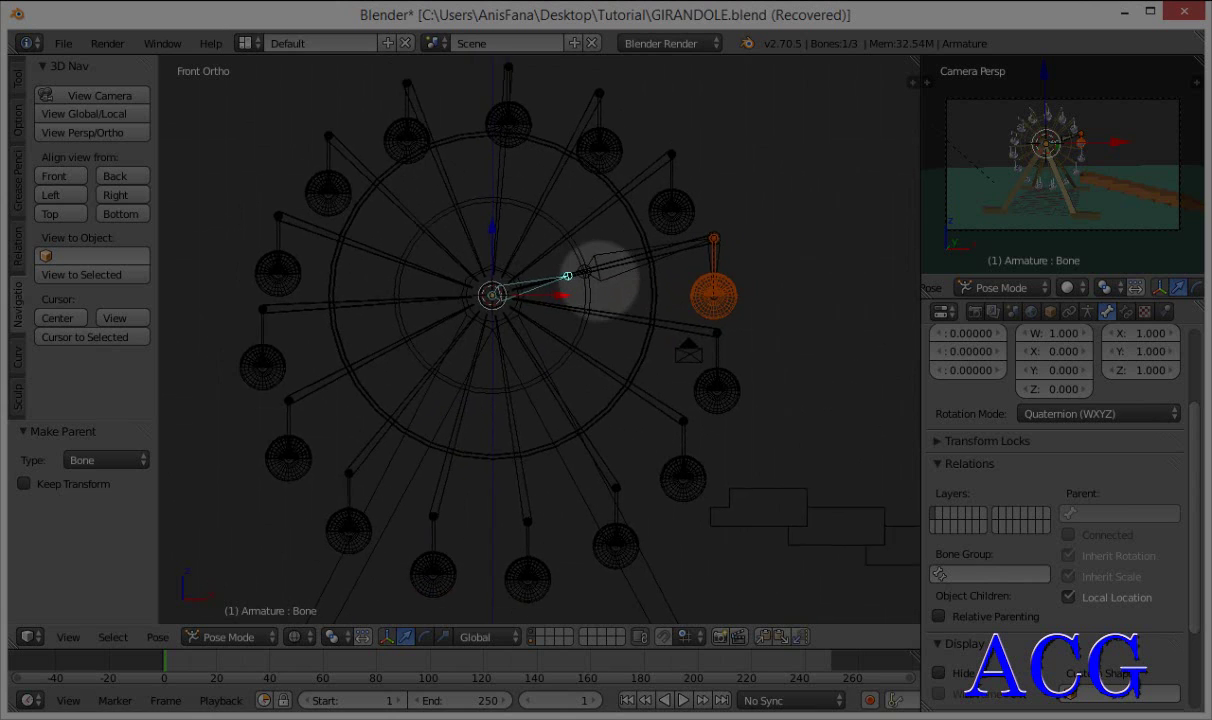
scroll(570, 255, down, 1)
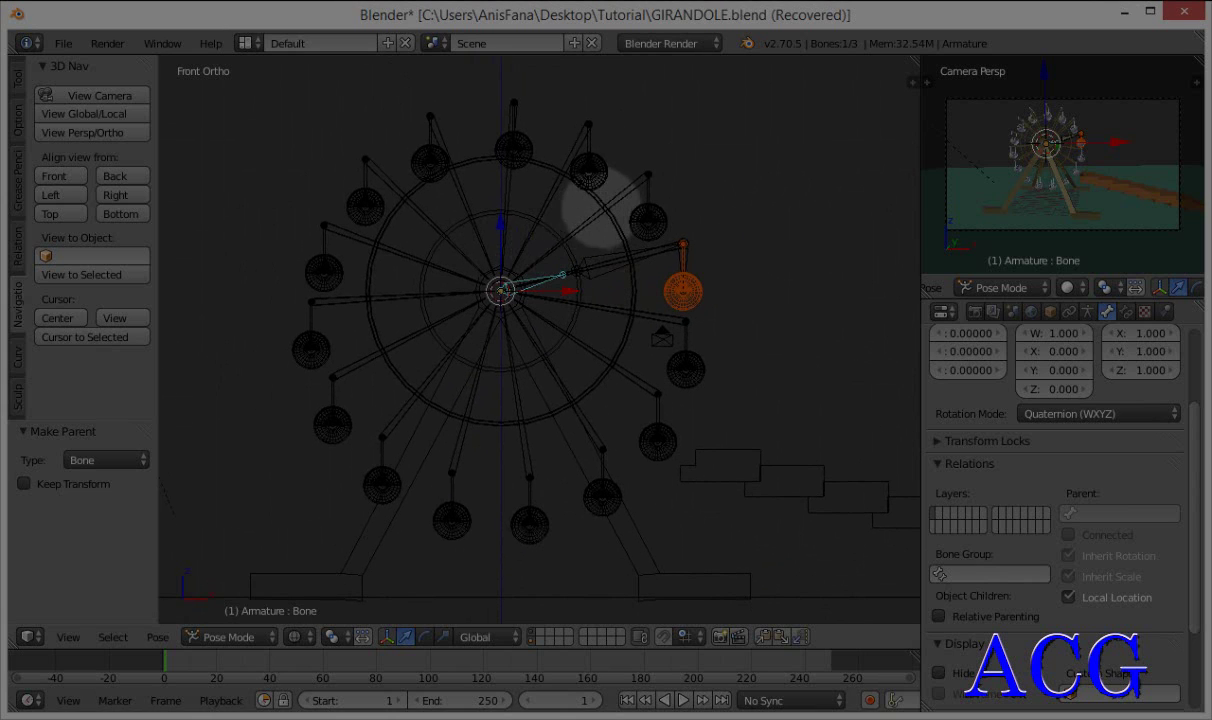
scroll(530, 278, up, 1)
scroll(595, 284, up, 1)
scroll(585, 310, up, 2)
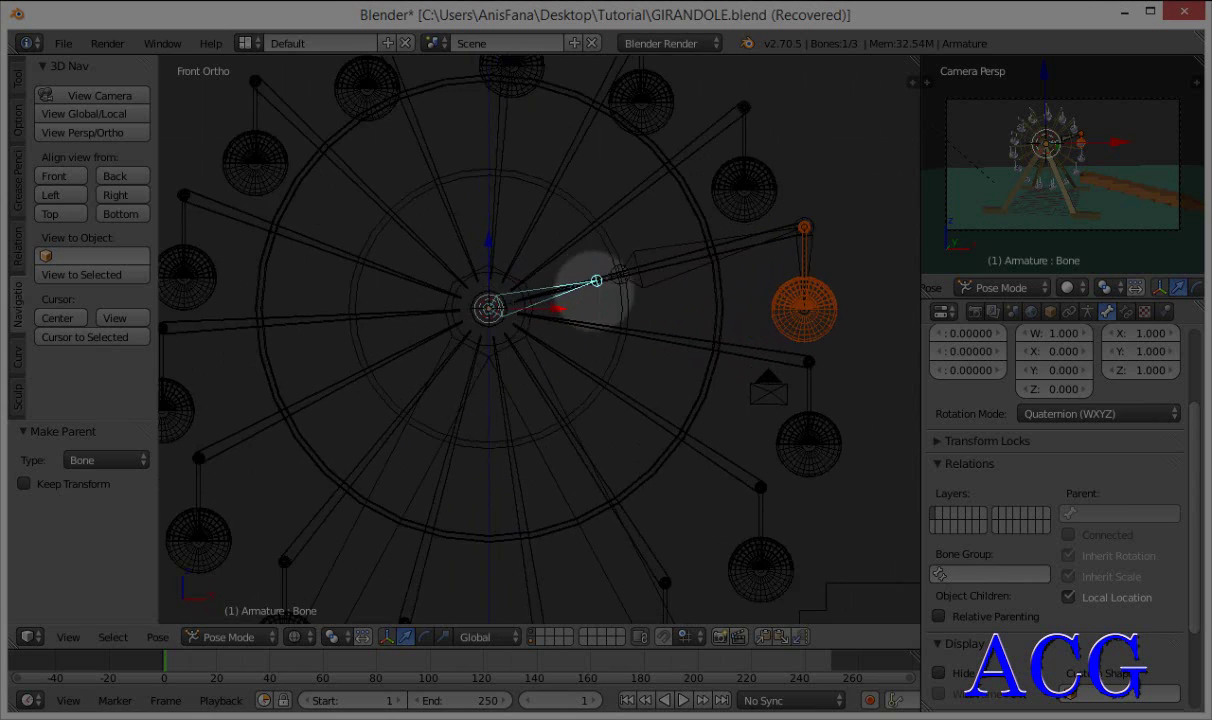
scroll(589, 325, up, 1)
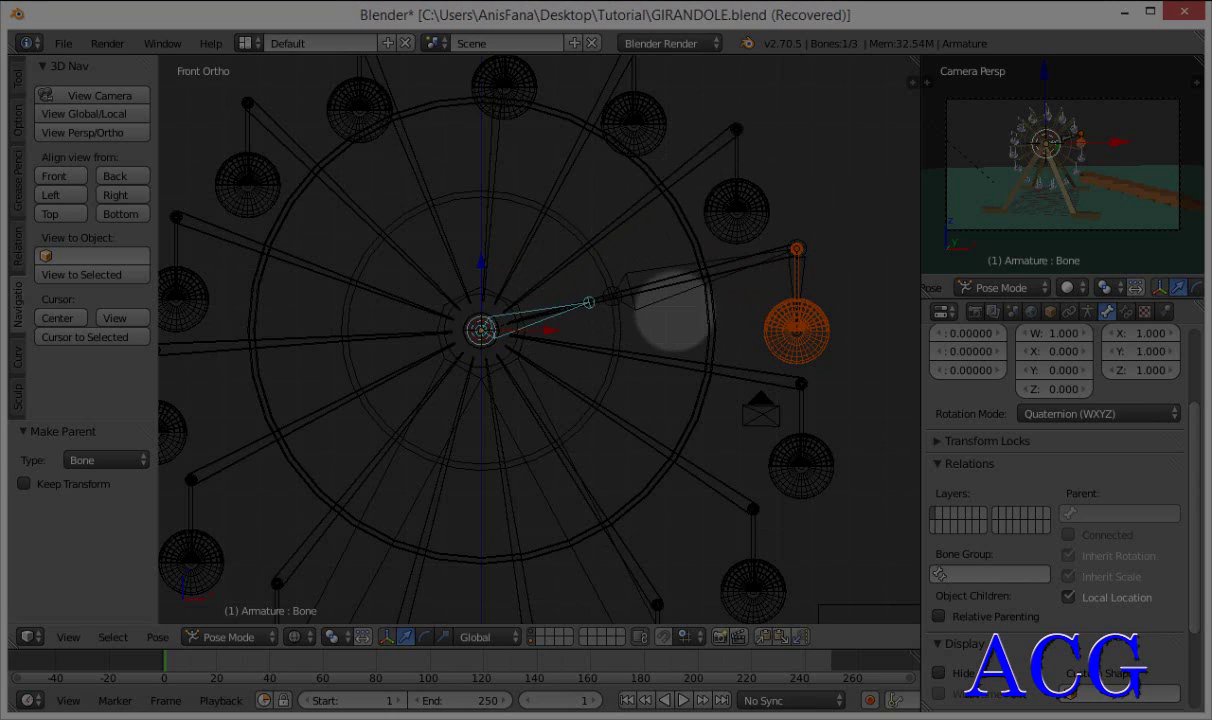
right_click(650, 292)
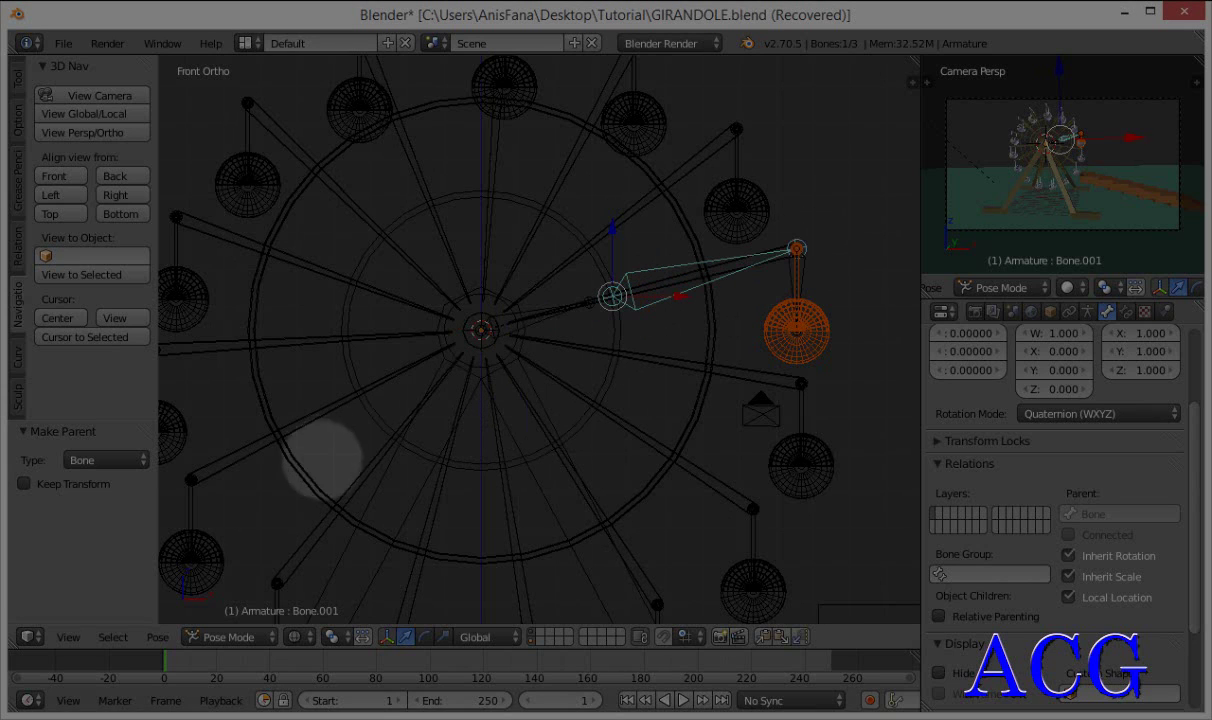
- In Edit Mode, duplicate arm bone Bone.001 and move its tip to the next arm's end
click(216, 637)
click(225, 593)
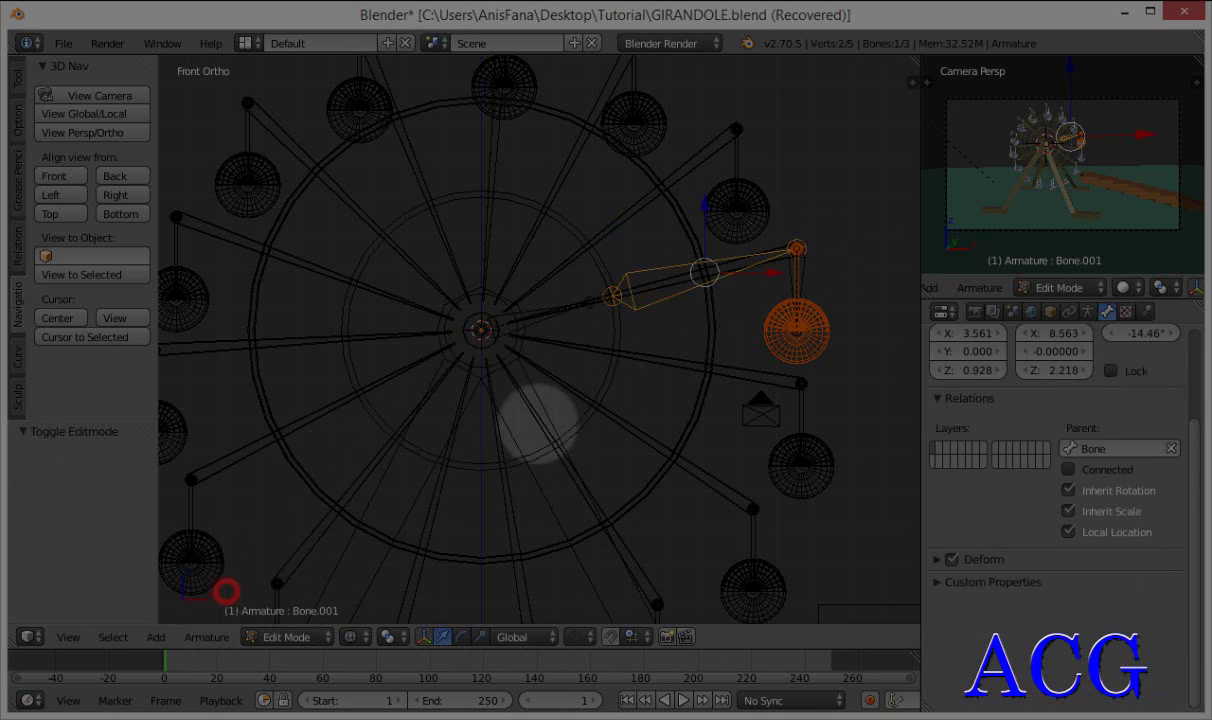
shift+middle_drag(648, 358, 568, 419)
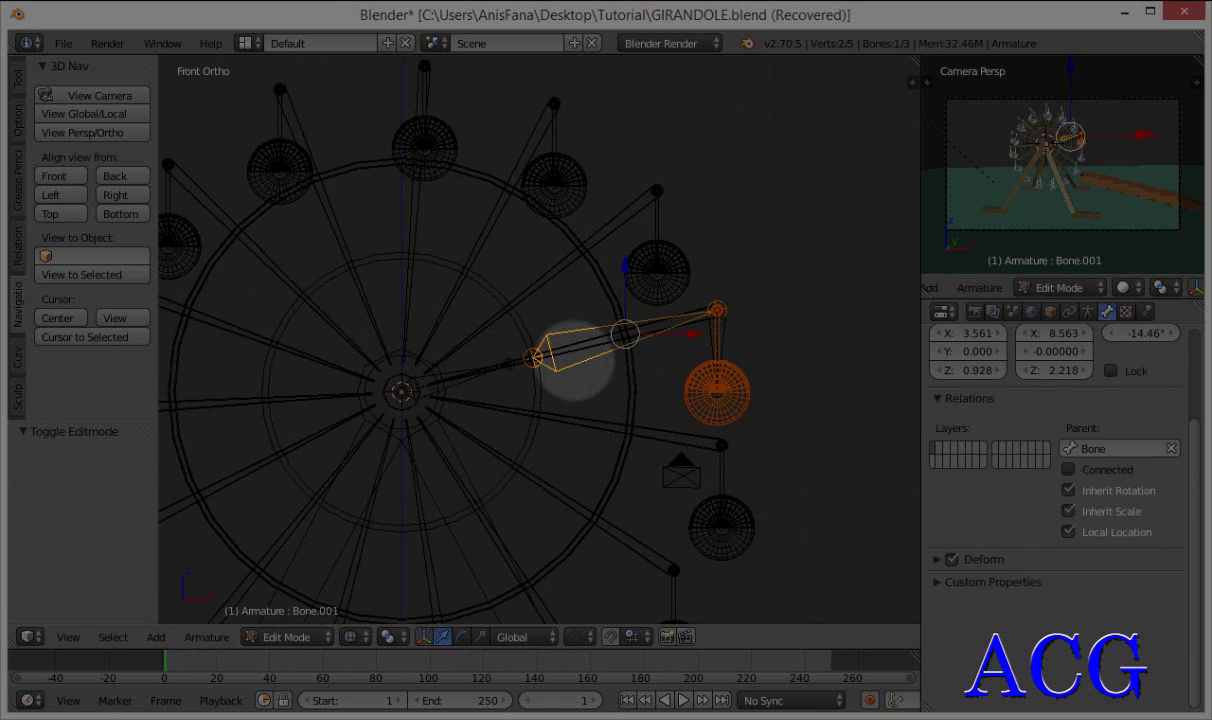
key(g)
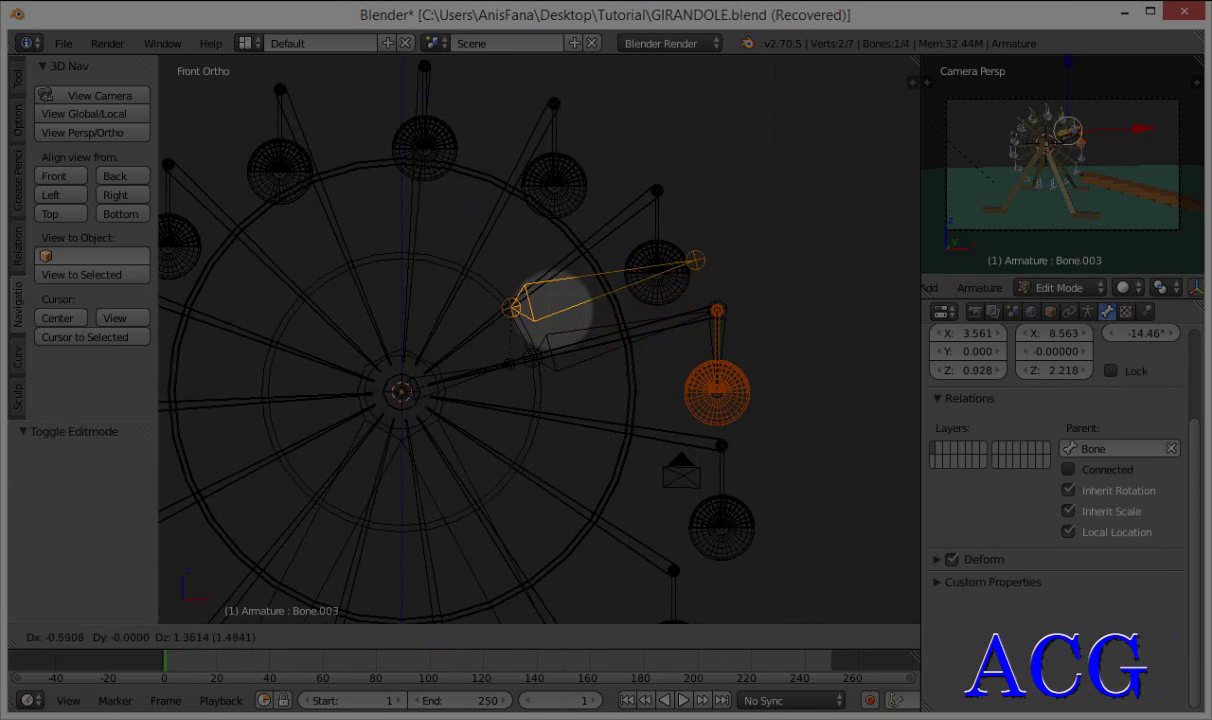
click(550, 312)
right_click(693, 260)
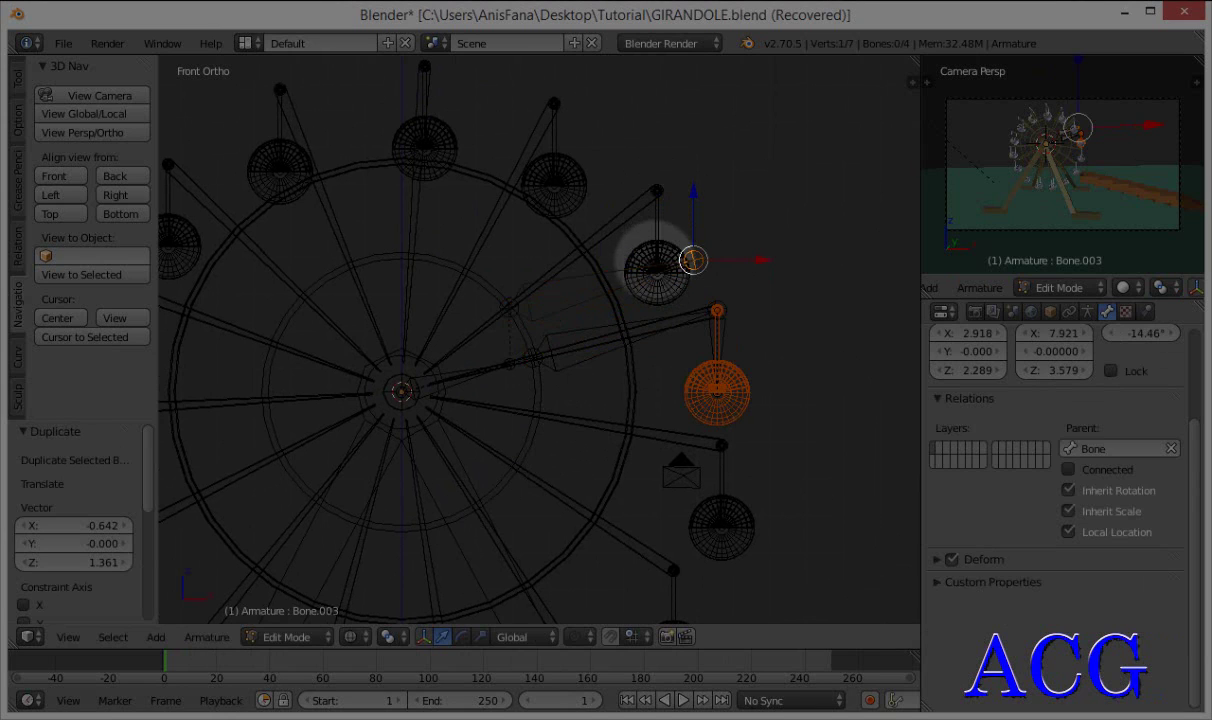
key(g)
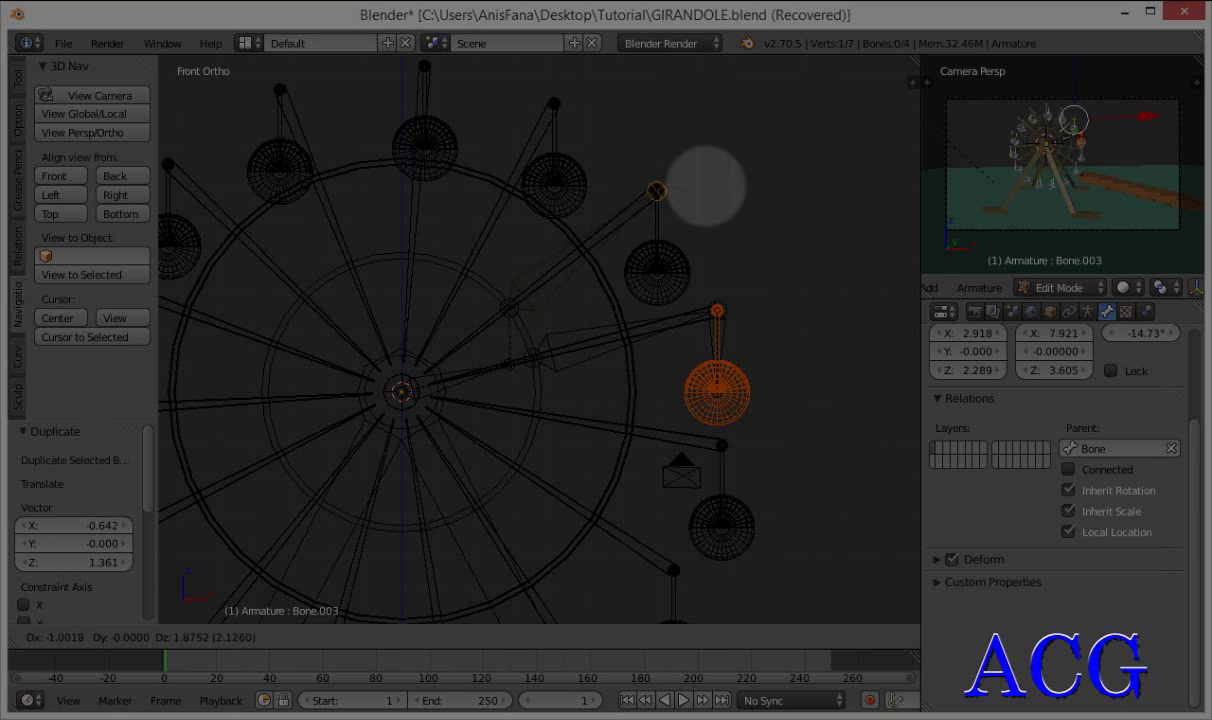
click(705, 186)
scroll(648, 262, up, 3)
shift+middle_drag(625, 270, 487, 378)
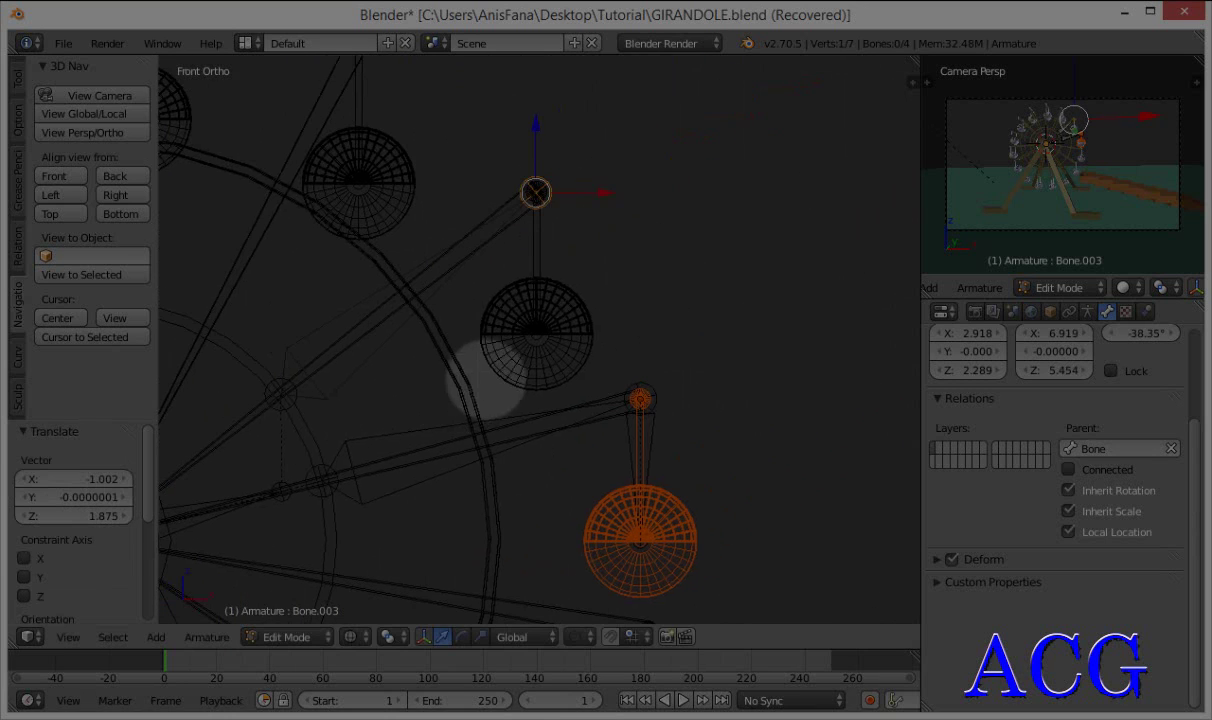
- Extrude hanging bone Bone.004 from that tip down into the gondola
key(e)
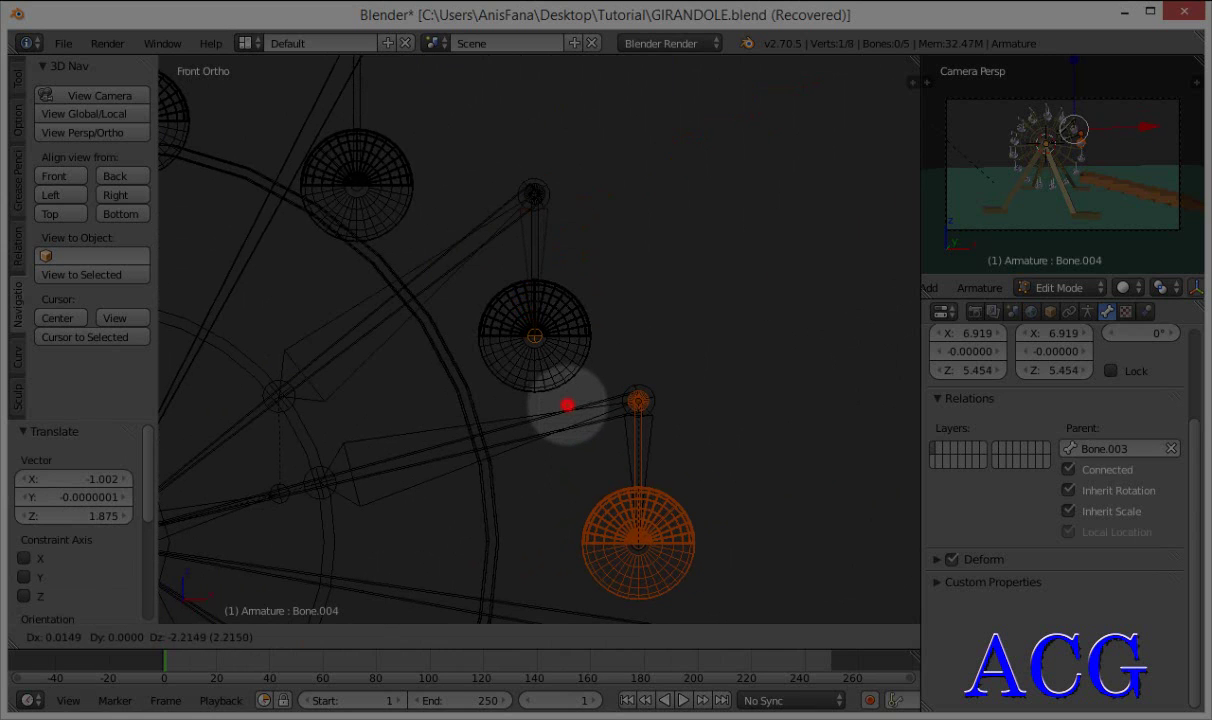
click(567, 405)
scroll(538, 335, down, 3)
mouse_move(538, 335)
shift+middle_down()
mouse_move(495, 335)
mouse_move(550, 372)
shift+middle_up()
scroll(510, 345, up, 2)
- Select cabin disc Circle.015 and Bone.004, then parent the cabin with Ctrl+P > Bone
click(283, 637)
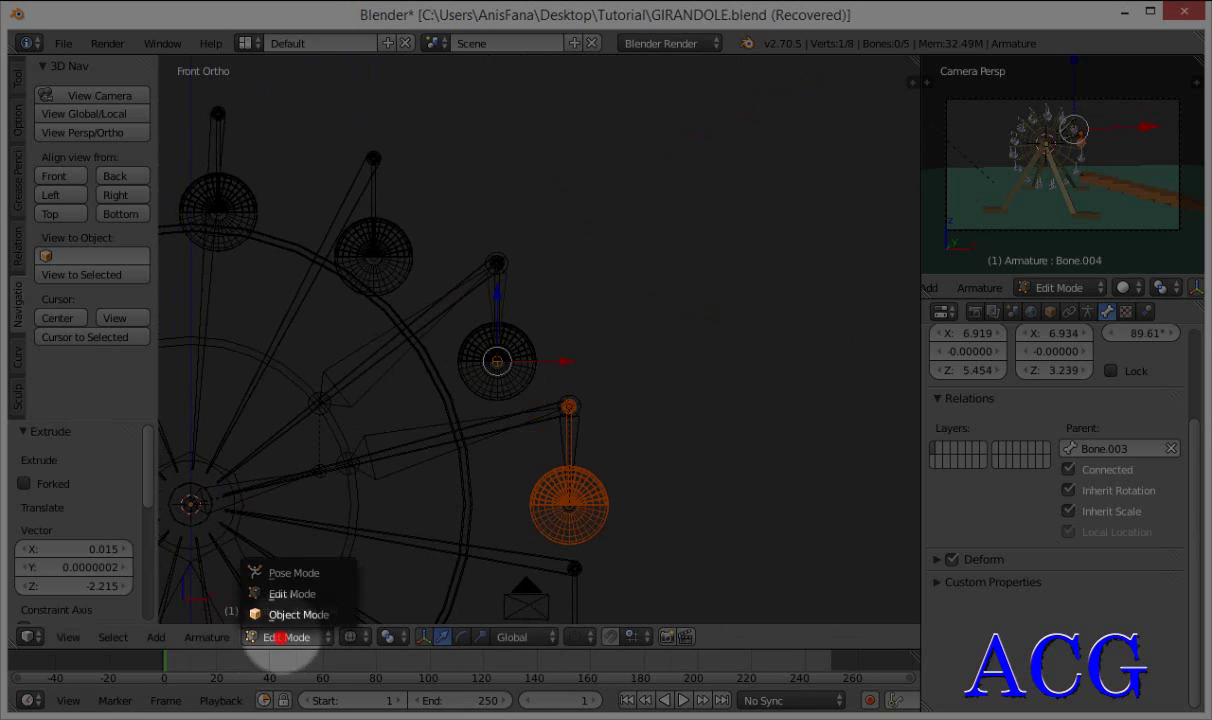
click(297, 572)
right_click(512, 345)
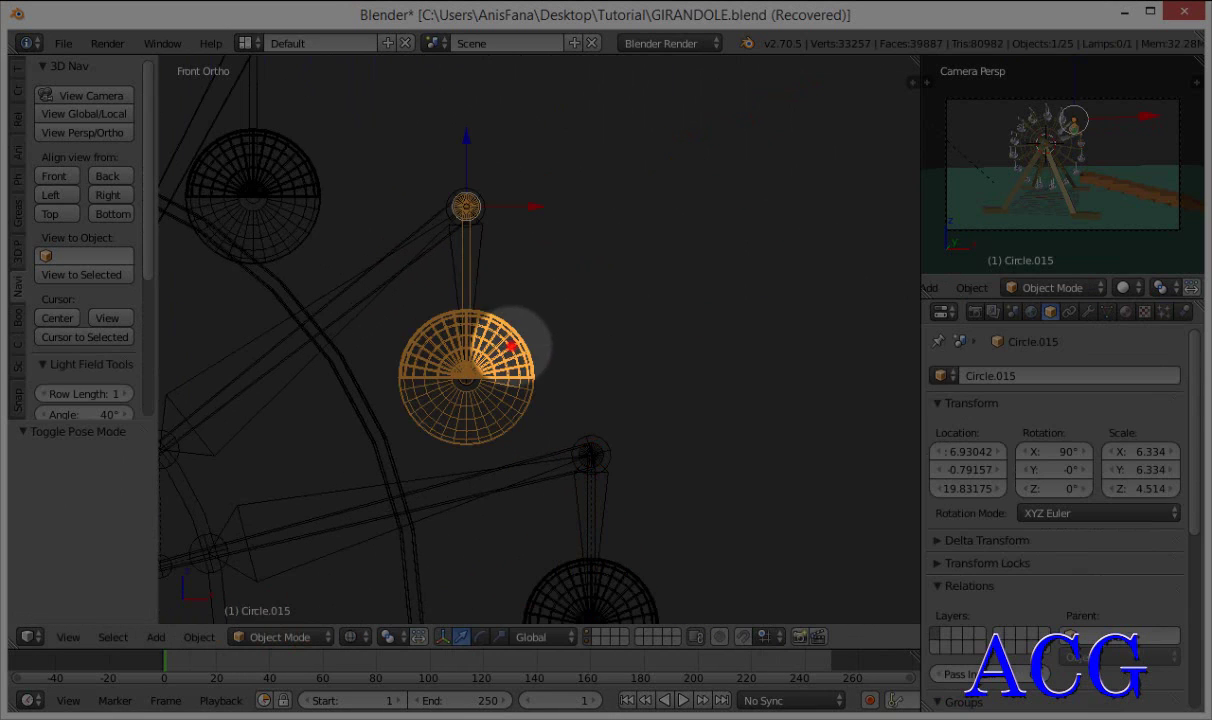
right_click(478, 253)
scroll(478, 258, down, 3)
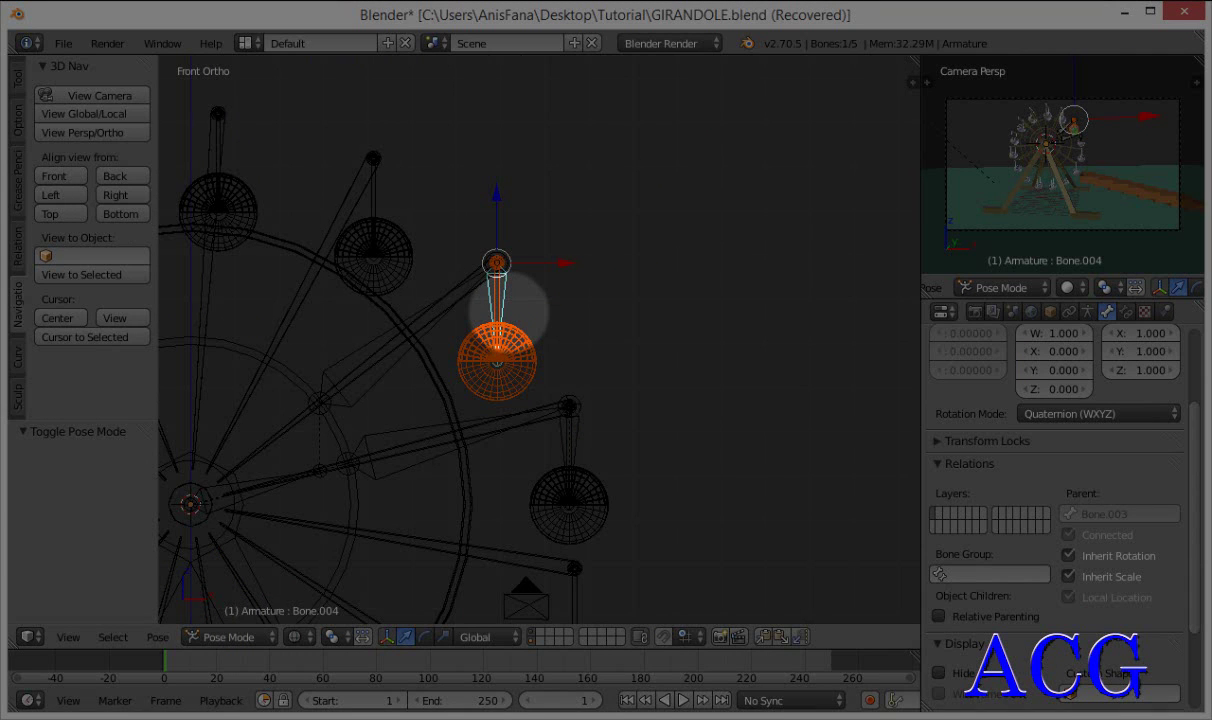
key(ctrl+p)
click(425, 308)
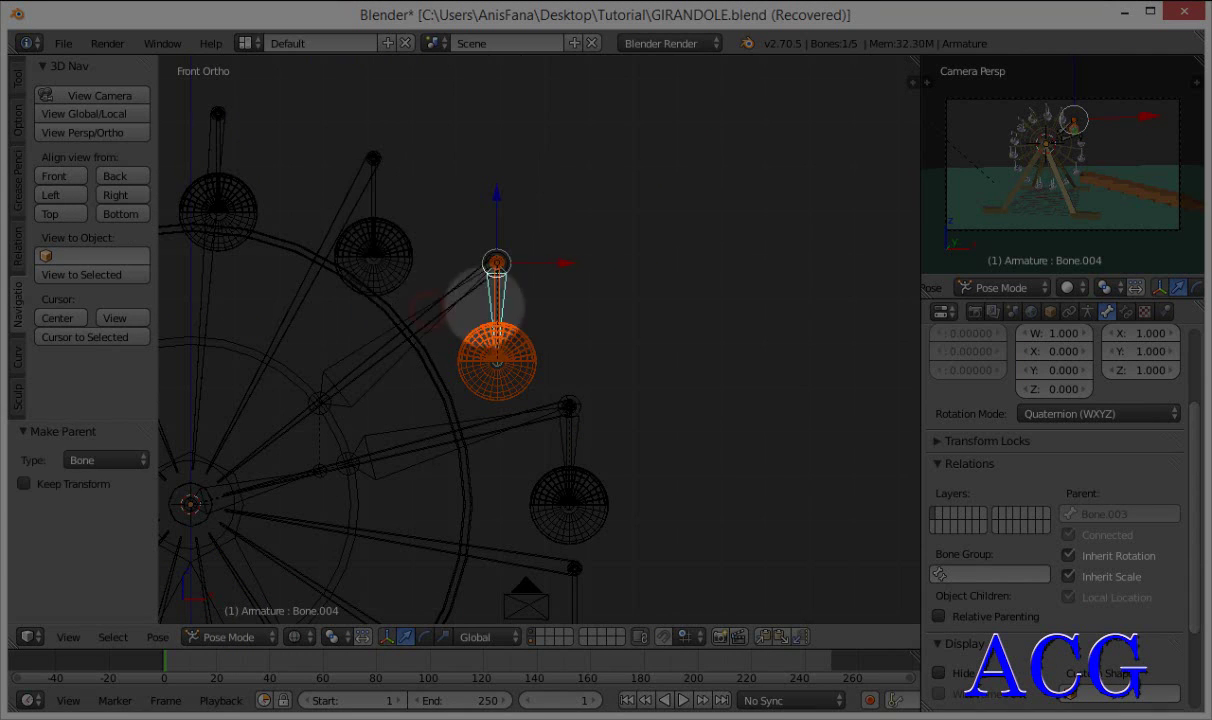
- Bring the whole Ferris wheel into view and select the central hub bone
scroll(500, 308, down, 3)
scroll(419, 406, up, 2)
shift+middle_drag(419, 406, 613, 294)
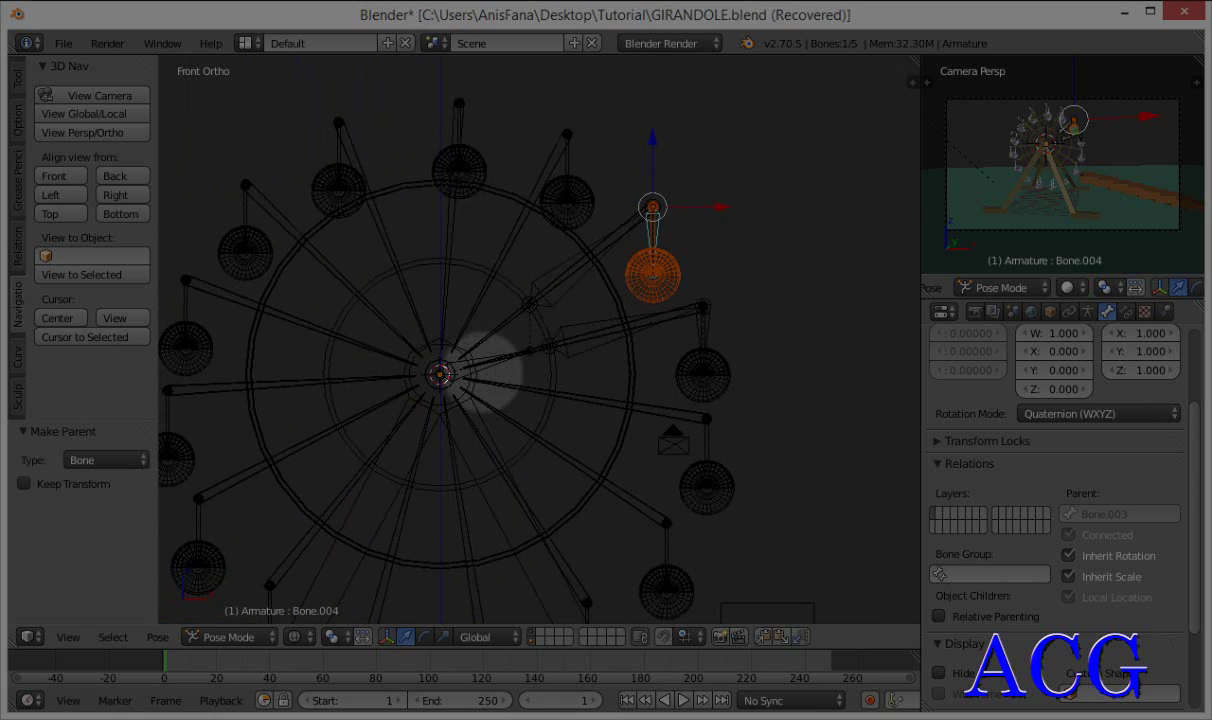
right_click(466, 362)
scroll(555, 338, down, 1)
scroll(558, 340, down, 1)
scroll(563, 338, up, 2)
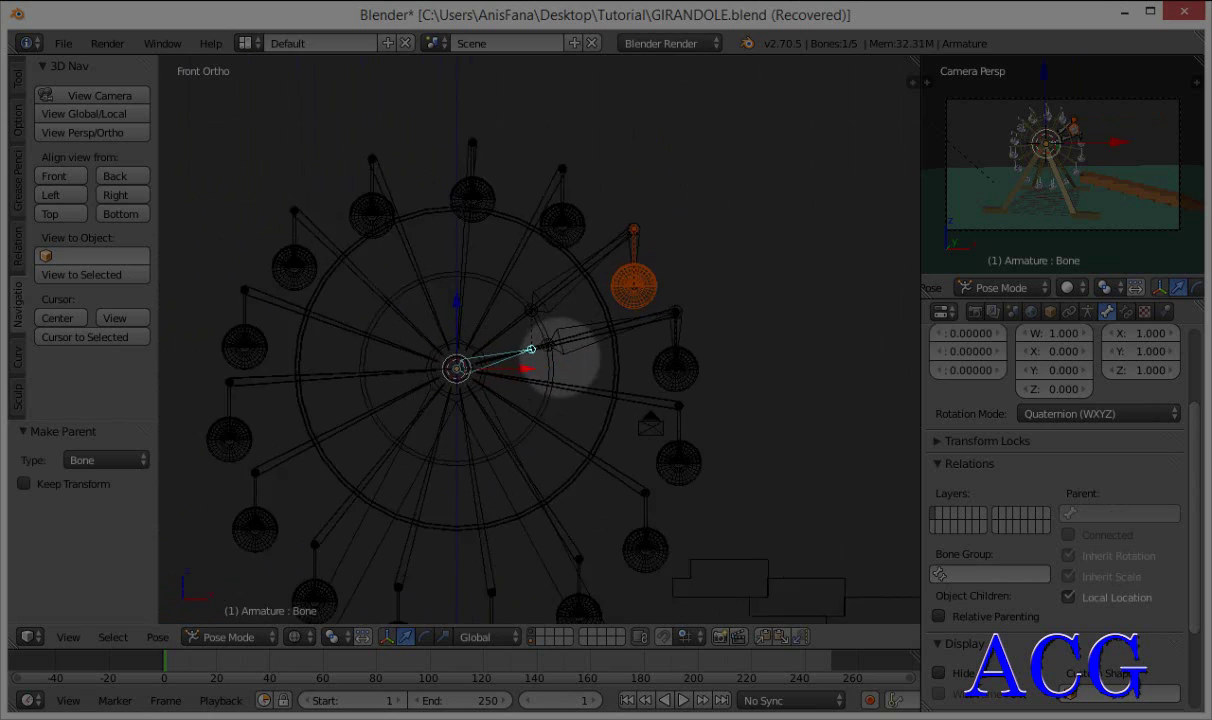
scroll(563, 338, up, 2)
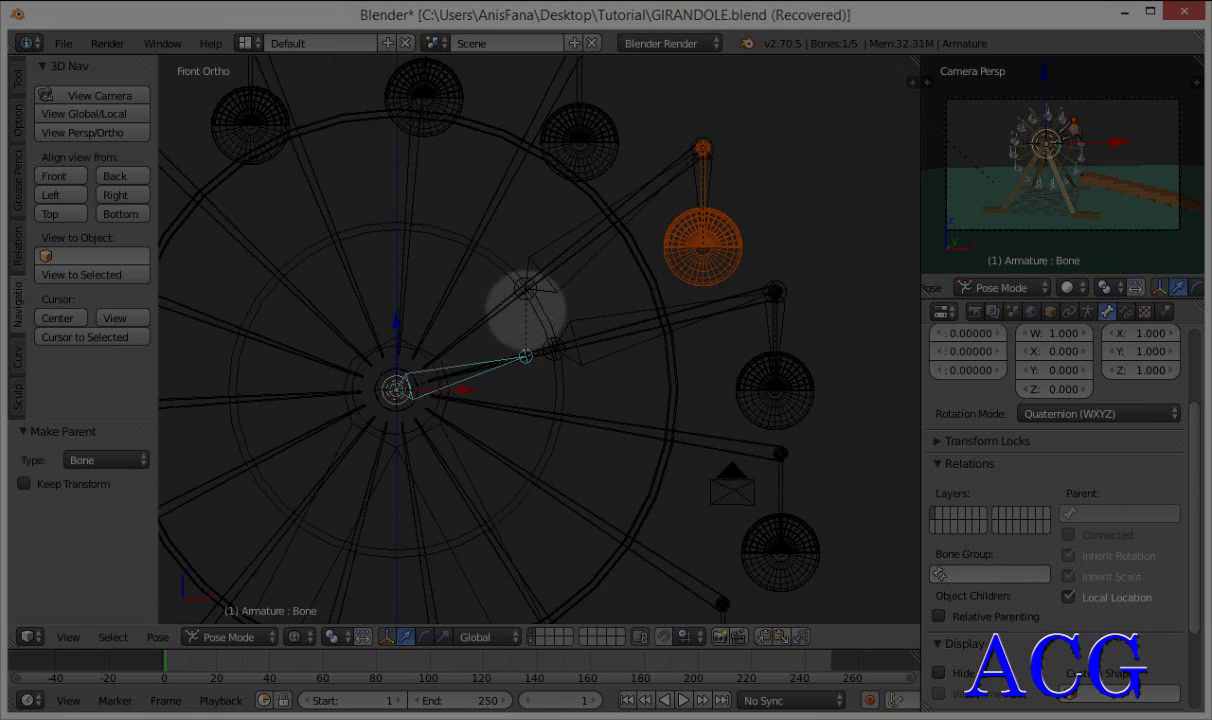
scroll(522, 325, down, 1)
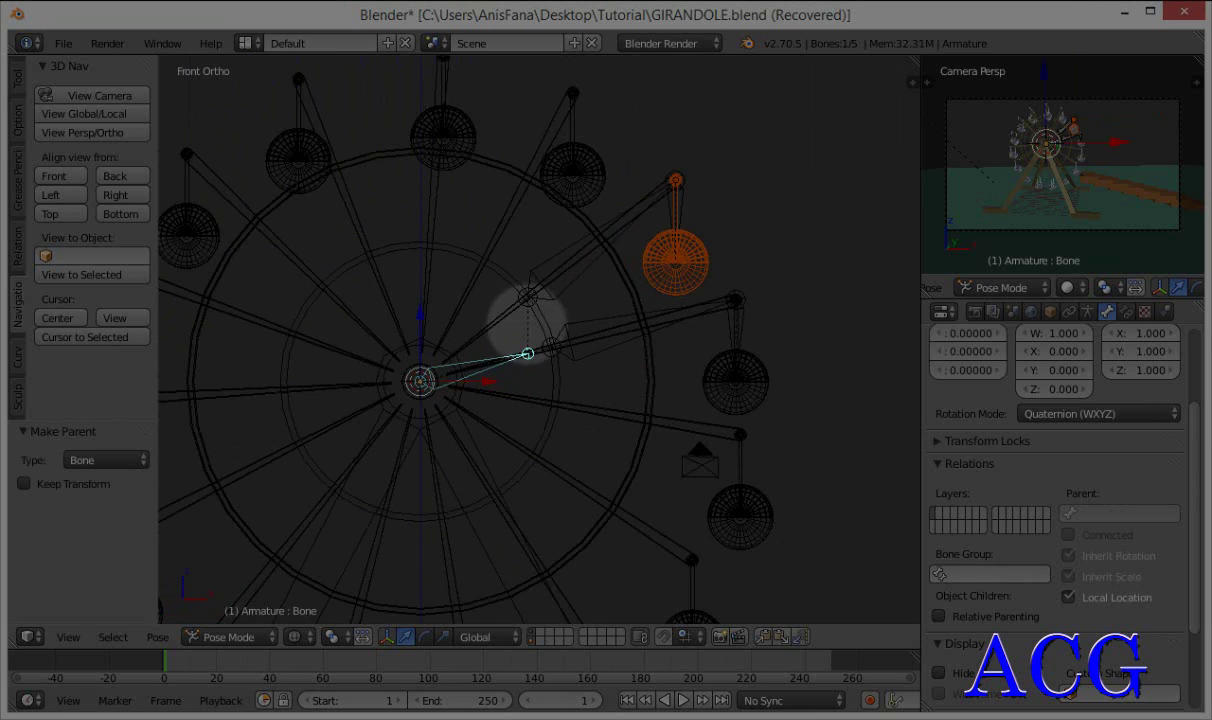
shift+middle_drag(555, 340, 543, 327)
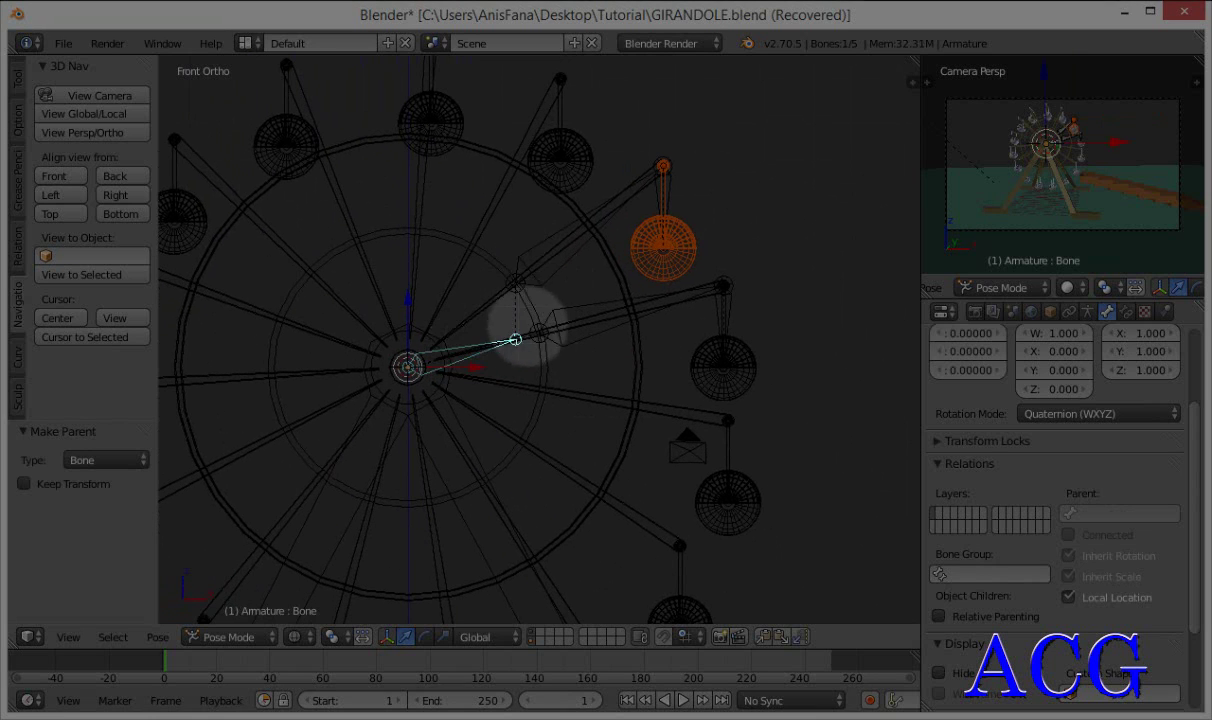
key(r)
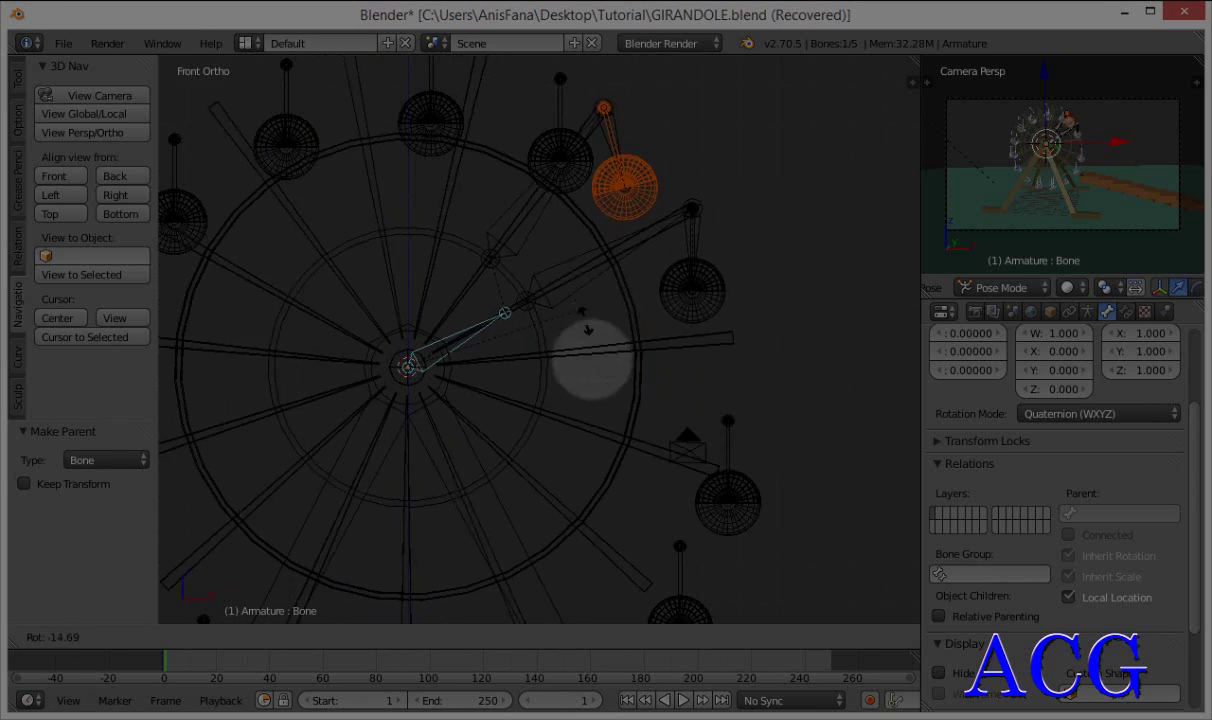
click(650, 400)
scroll(655, 370, down, 3)
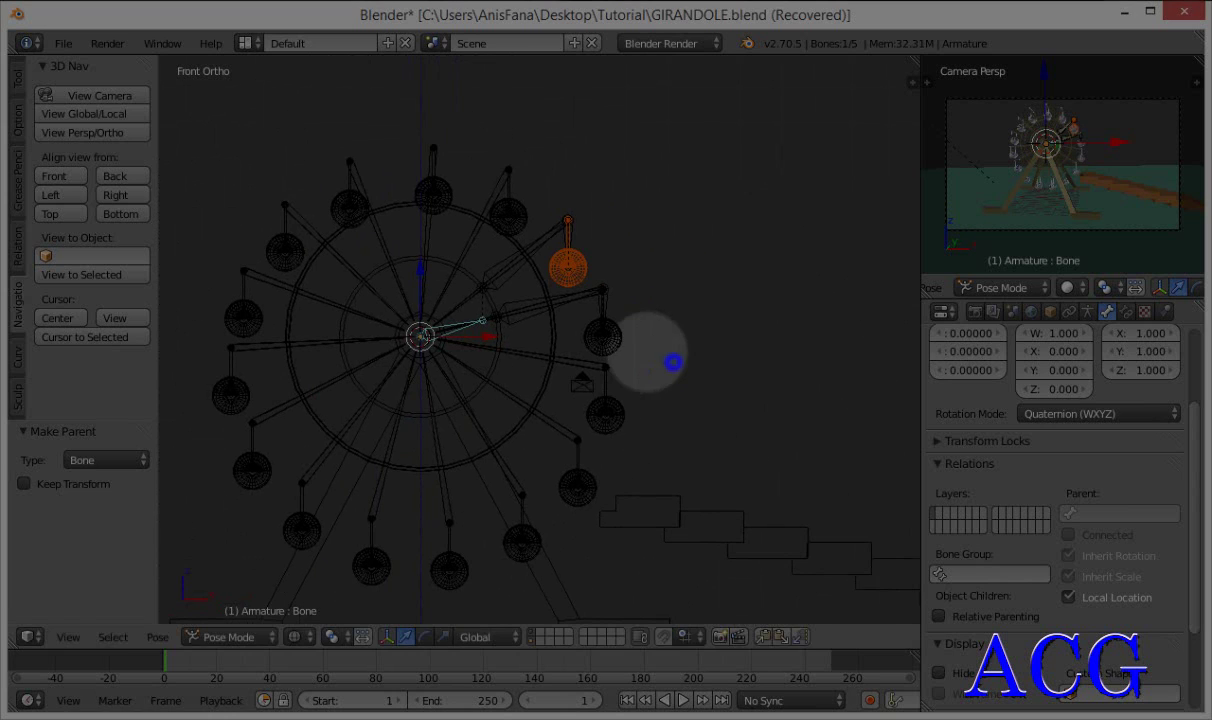
key(r)
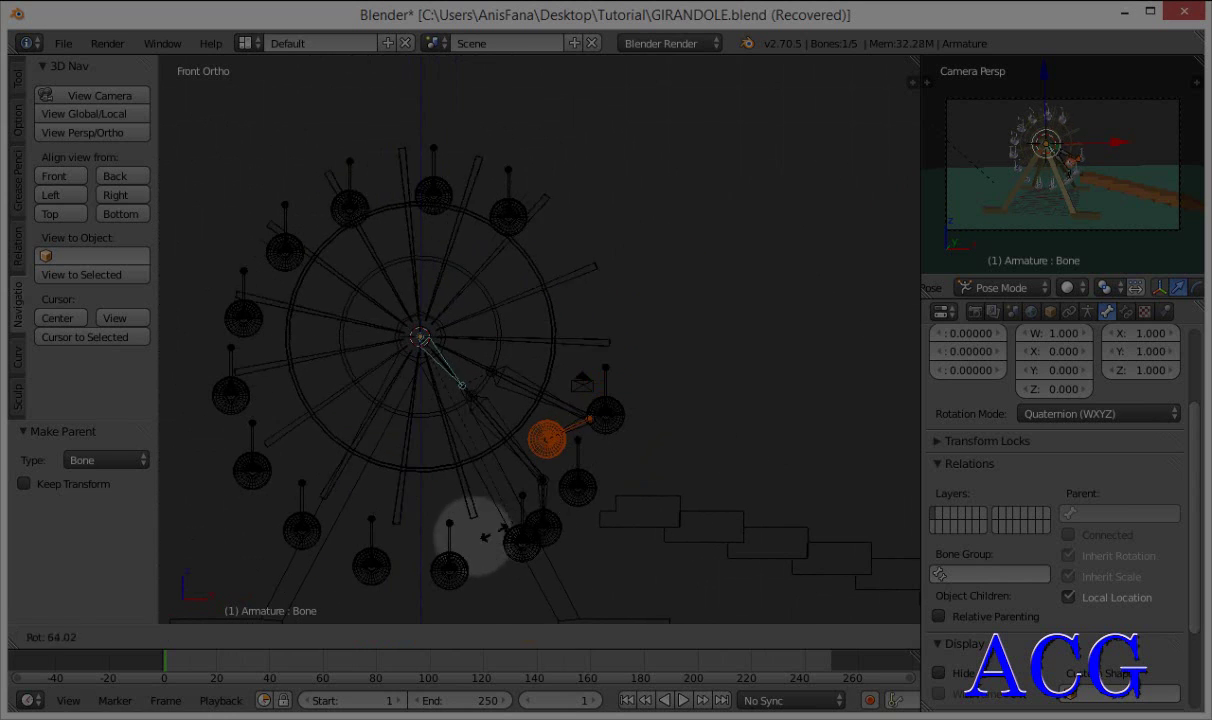
click(354, 553)
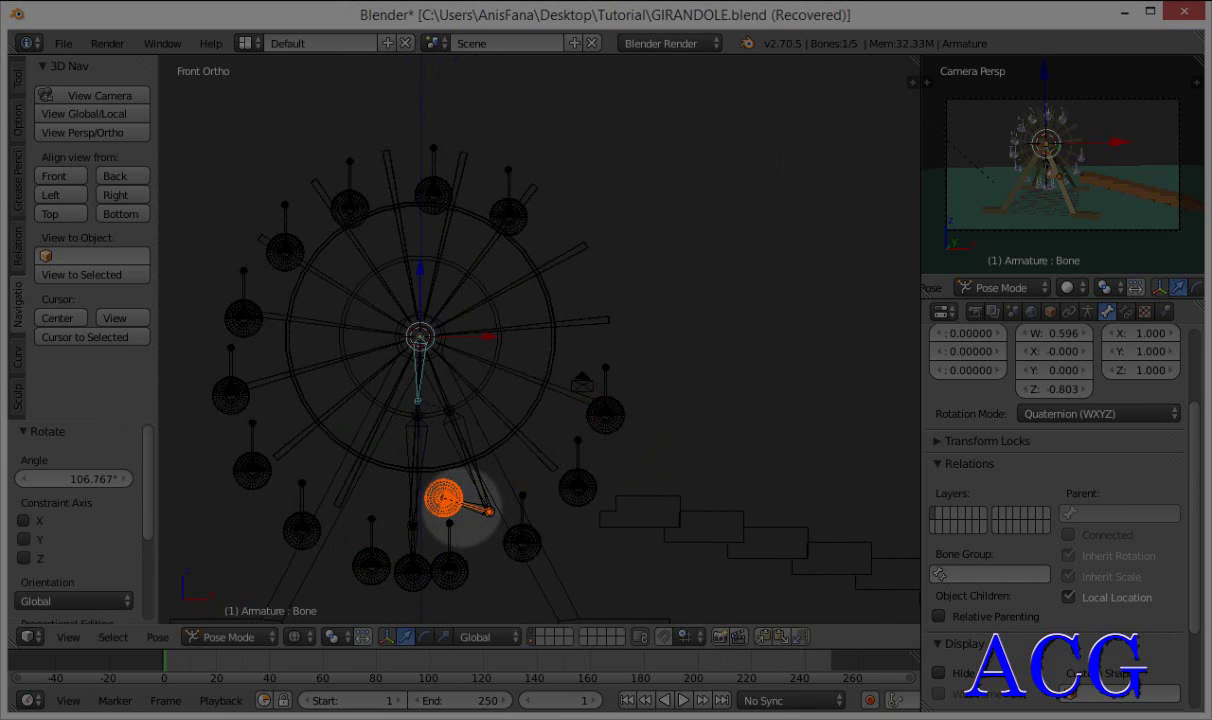
key(KP_Decimal)
right_click(548, 283)
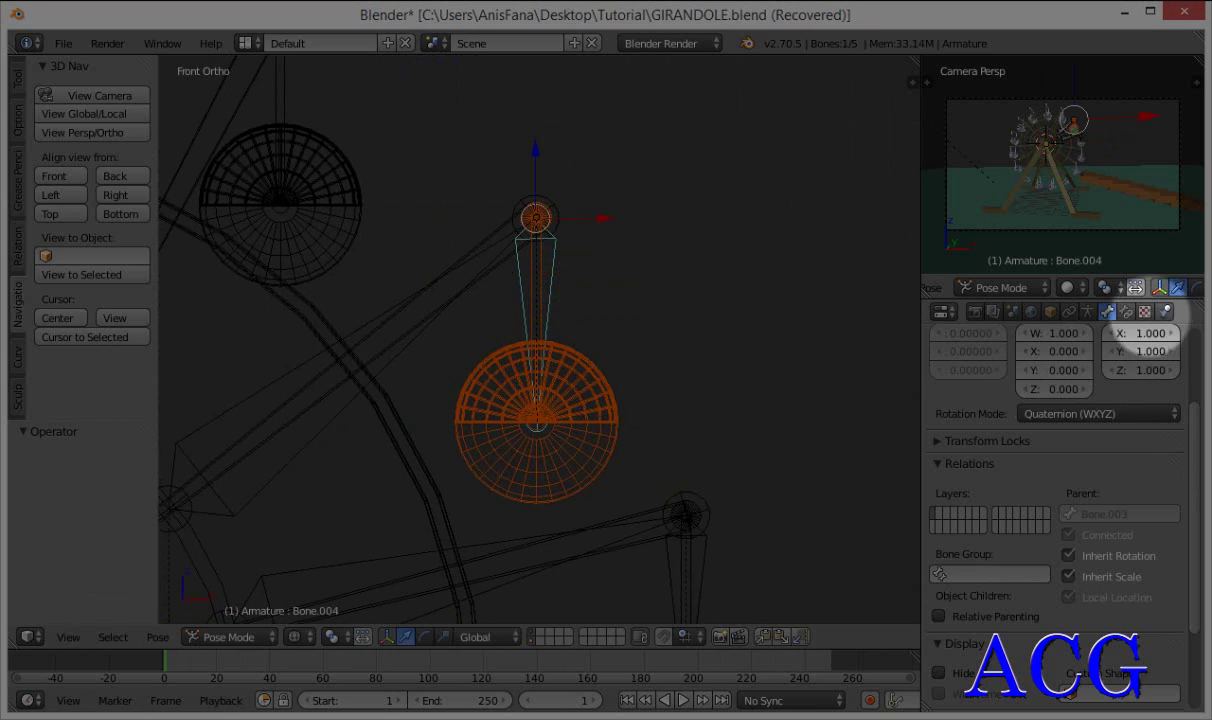
- Uncheck Inherit Rotation in Bone.004's Relations panel of the Bone properties
click(1126, 311)
click(1107, 311)
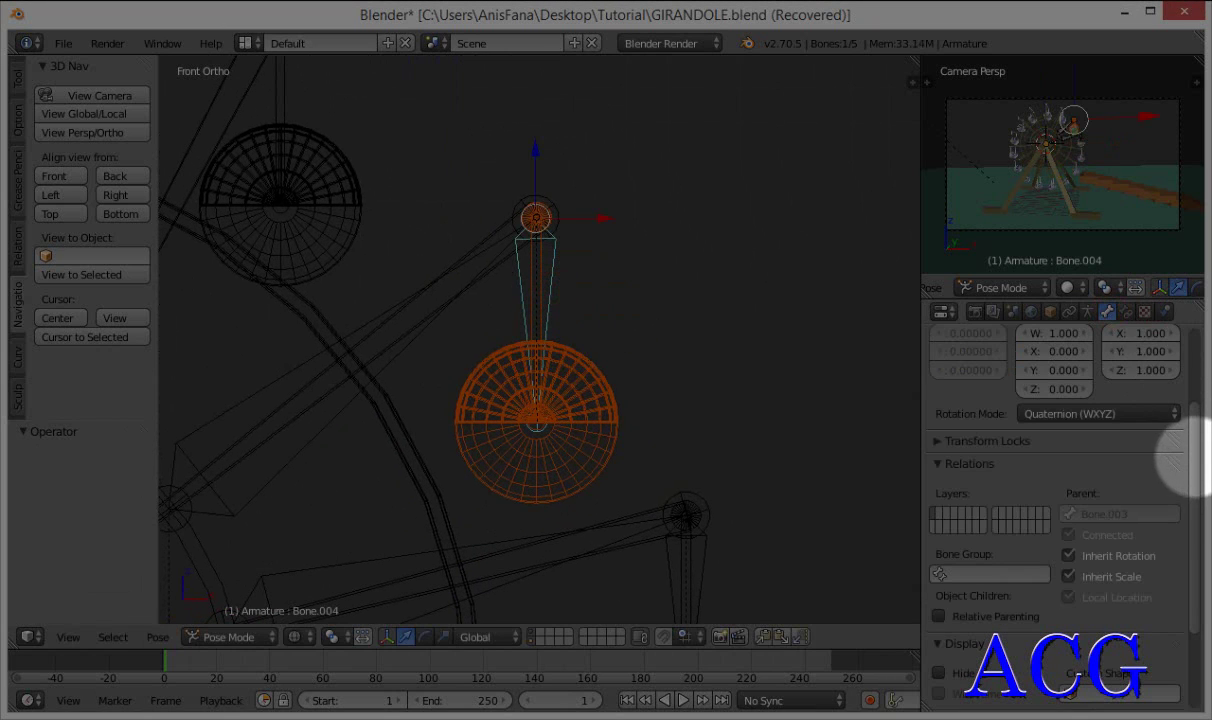
scroll(1180, 475, down, 2)
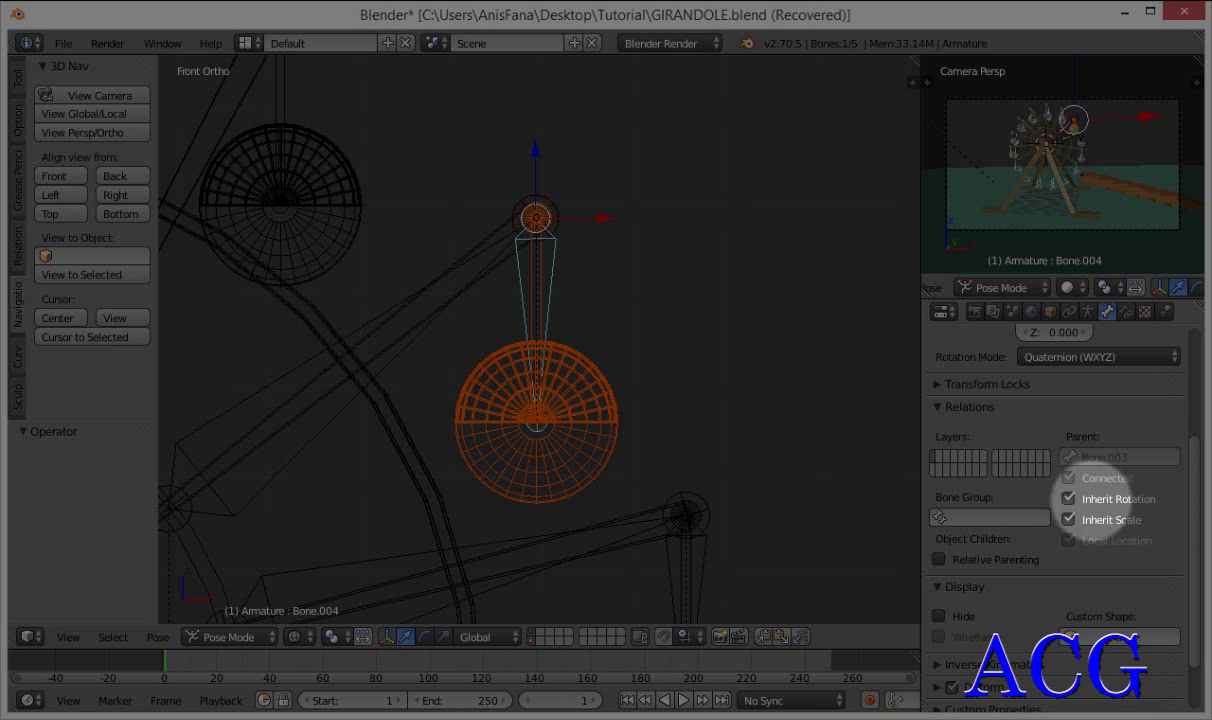
click(1068, 498)
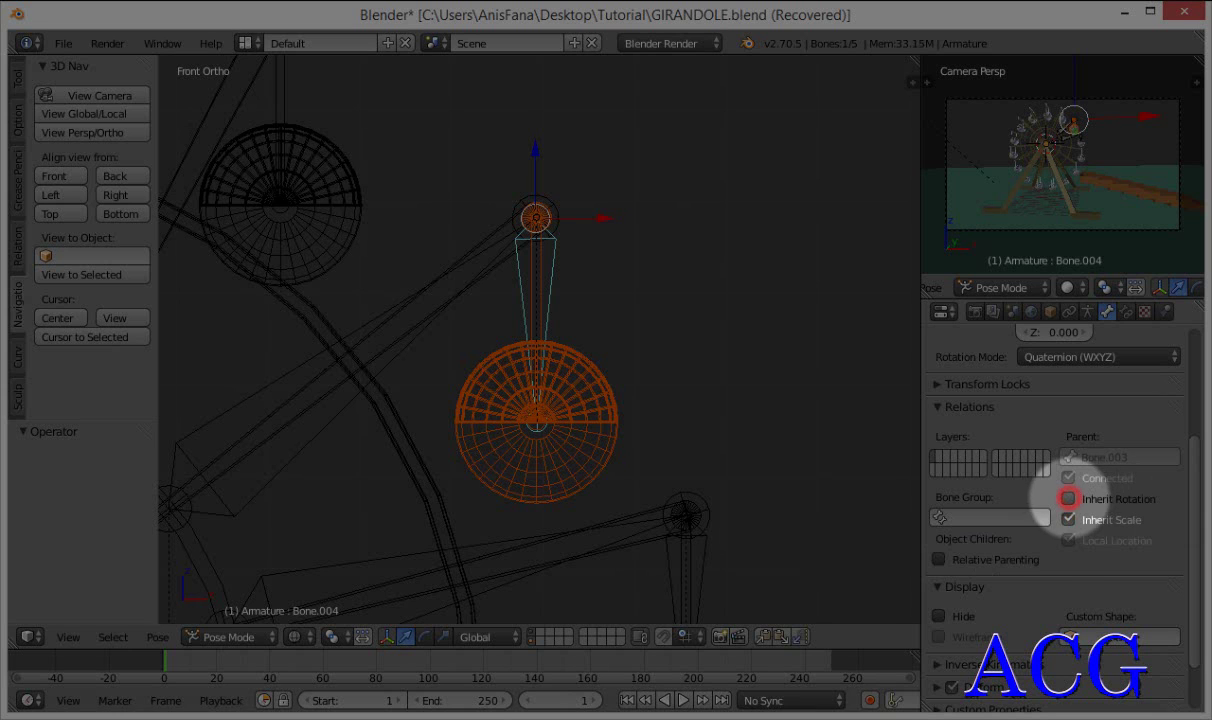
scroll(670, 337, down, 2)
scroll(669, 339, down, 3)
- Select the central hub bone with the whole wheel in view
scroll(487, 379, down, 3)
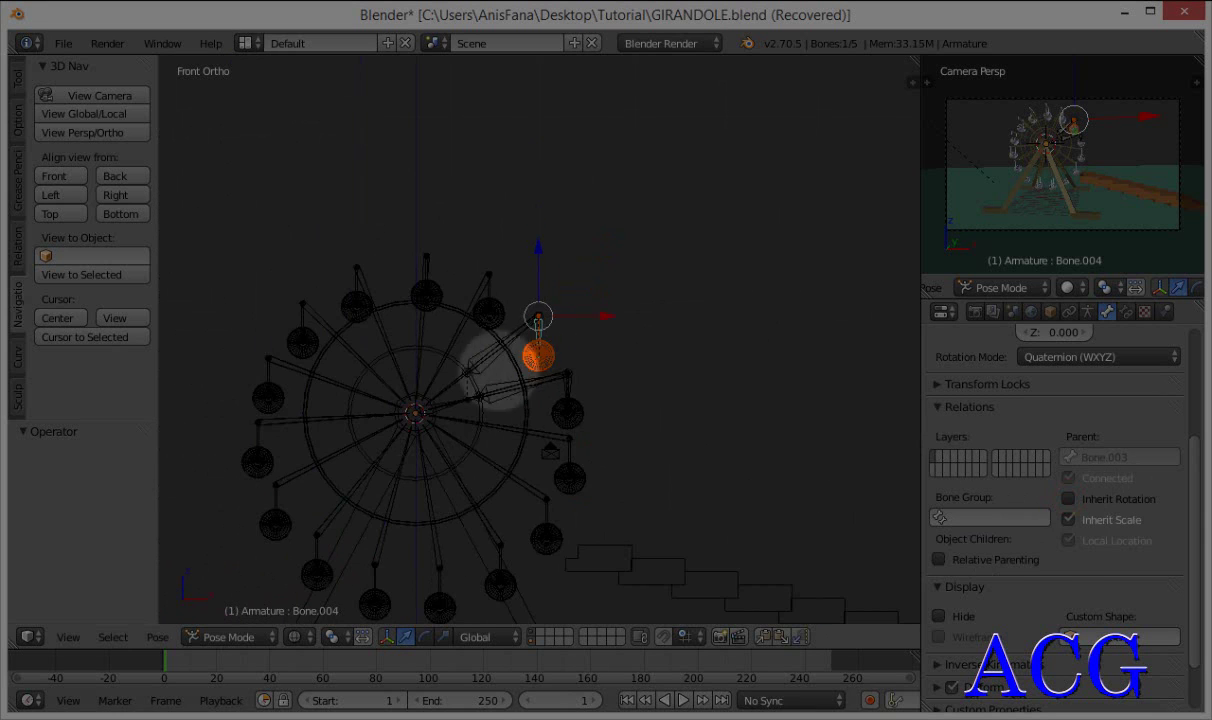
scroll(446, 411, up, 3)
scroll(335, 474, up, 1)
right_click(300, 485)
scroll(590, 352, down, 2)
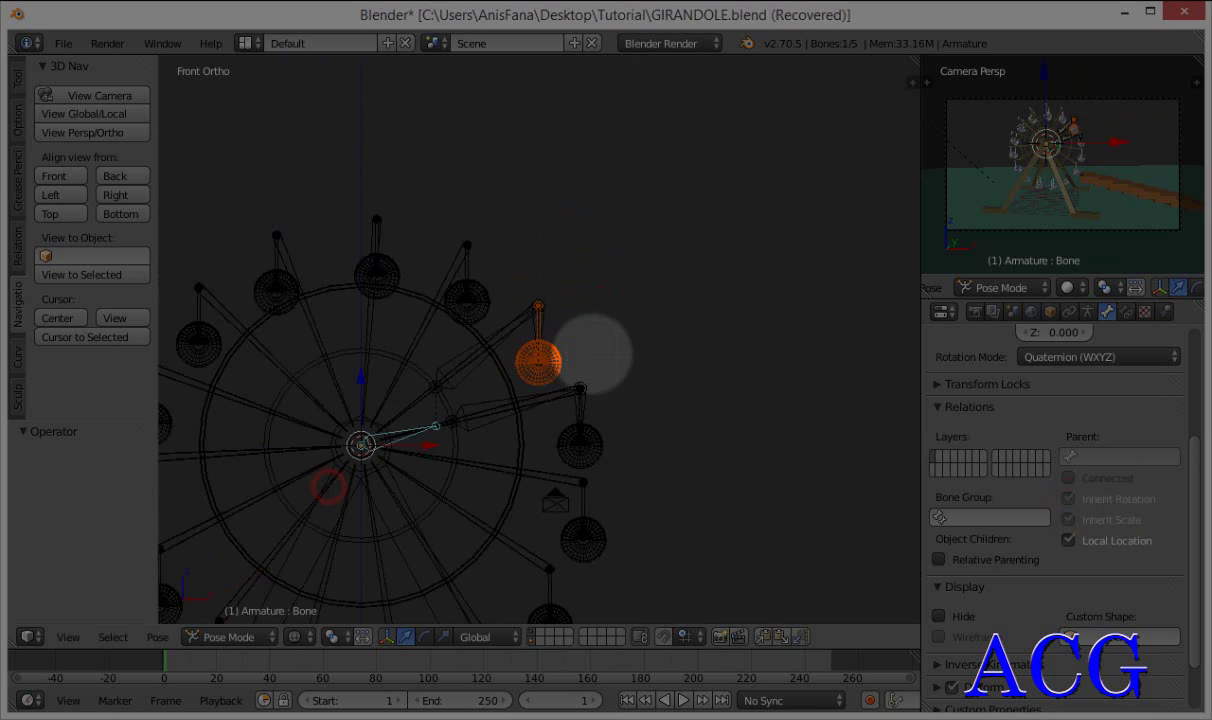
scroll(600, 325, down, 3)
shift+middle_drag(600, 325, 640, 278)
- Spin the hub bone in test rotations to about 548°, checking the cabins stay upright
key(r)
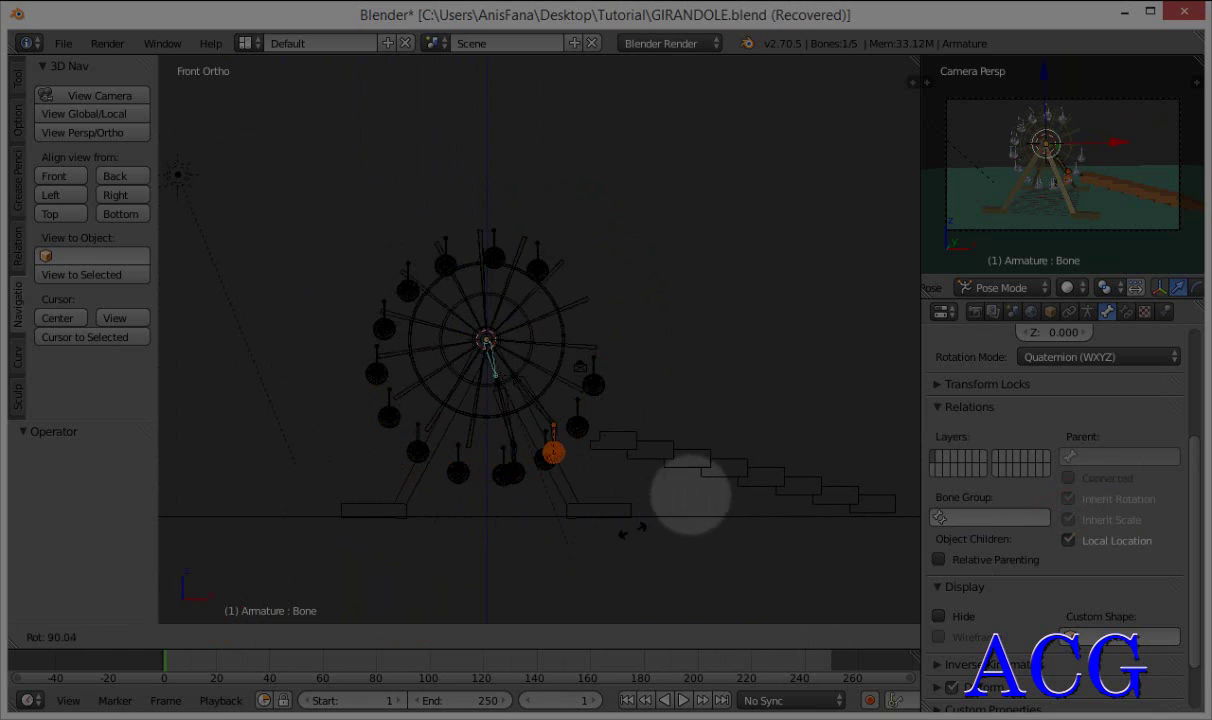
click(735, 305)
scroll(570, 310, up, 2)
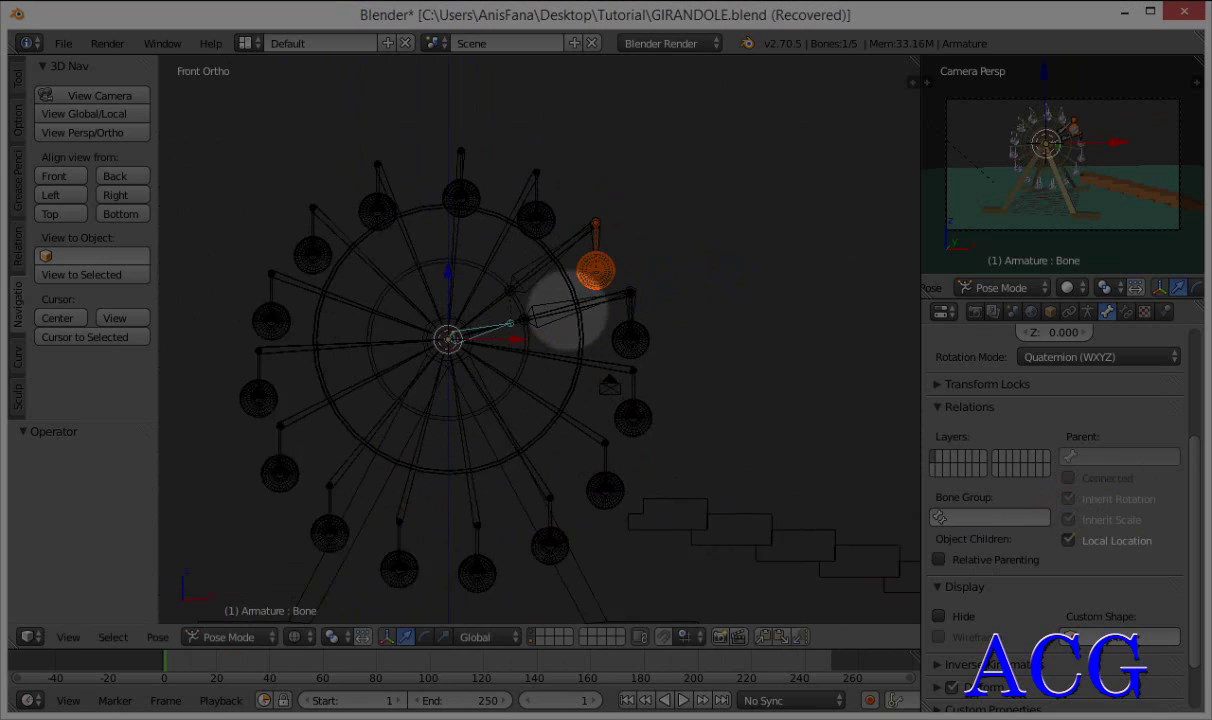
scroll(568, 311, up, 1)
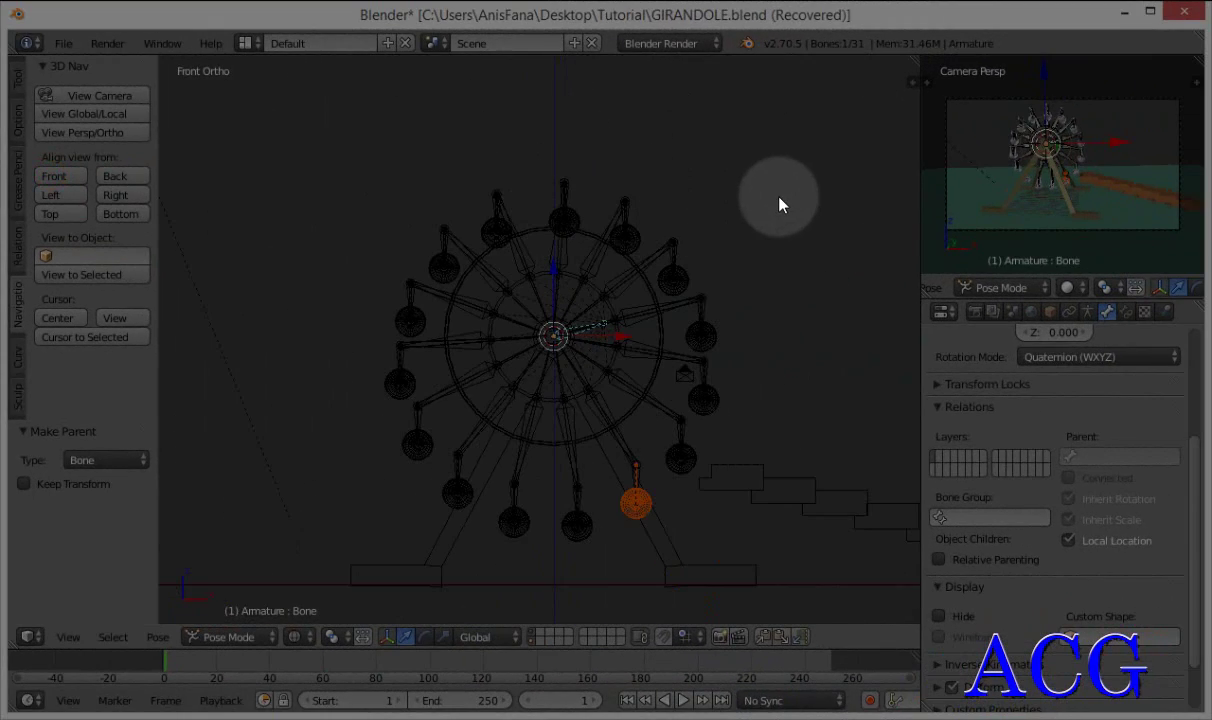
key(r)
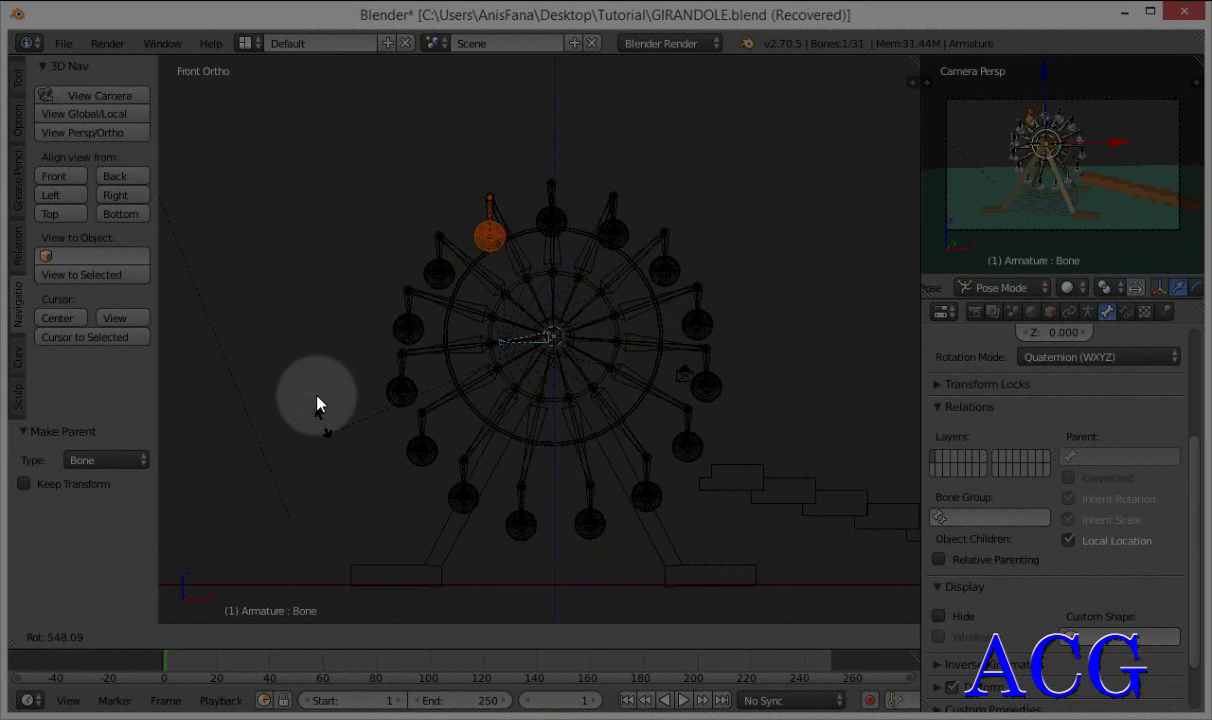
click(371, 155)
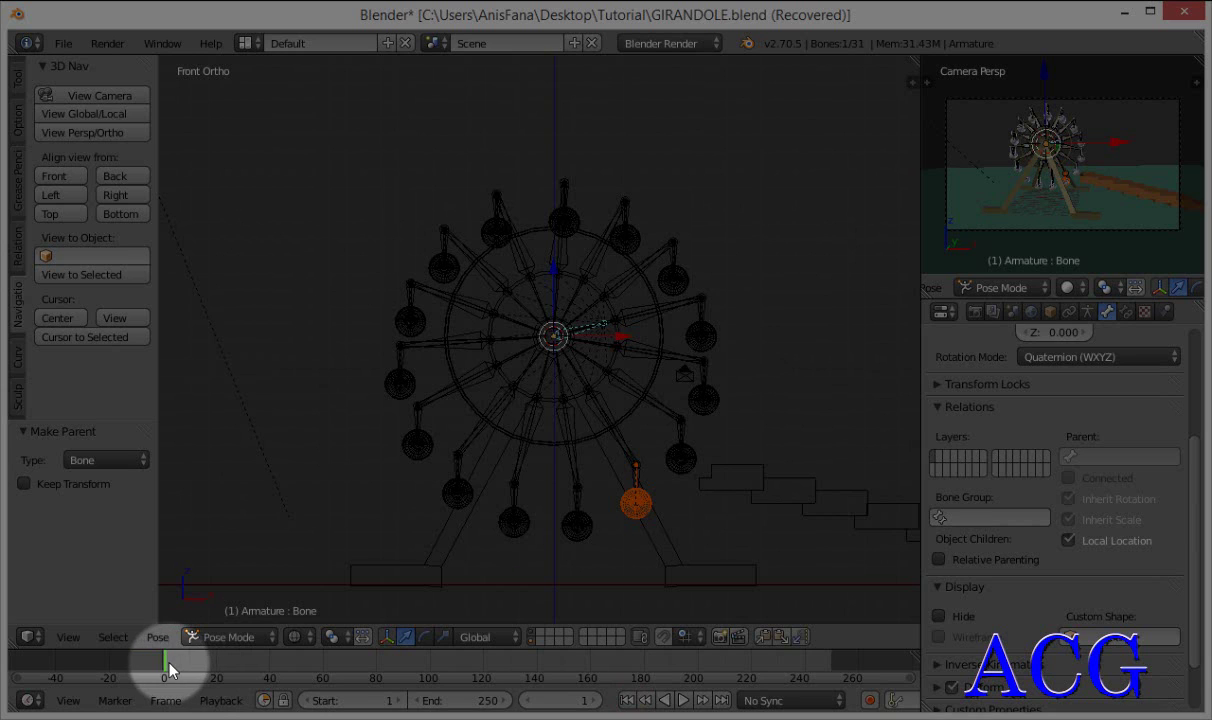
- Choose the Rotation keying set in the Timeline
click(776, 706)
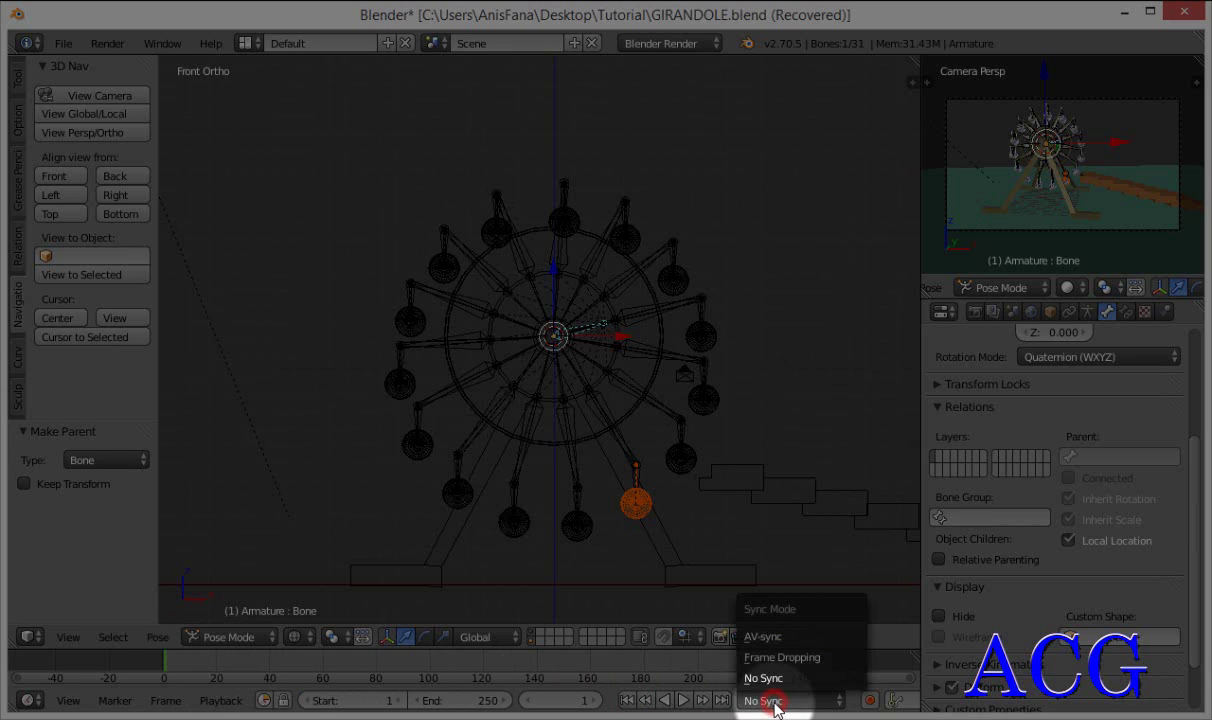
click(776, 702)
scroll(763, 700, down, 5)
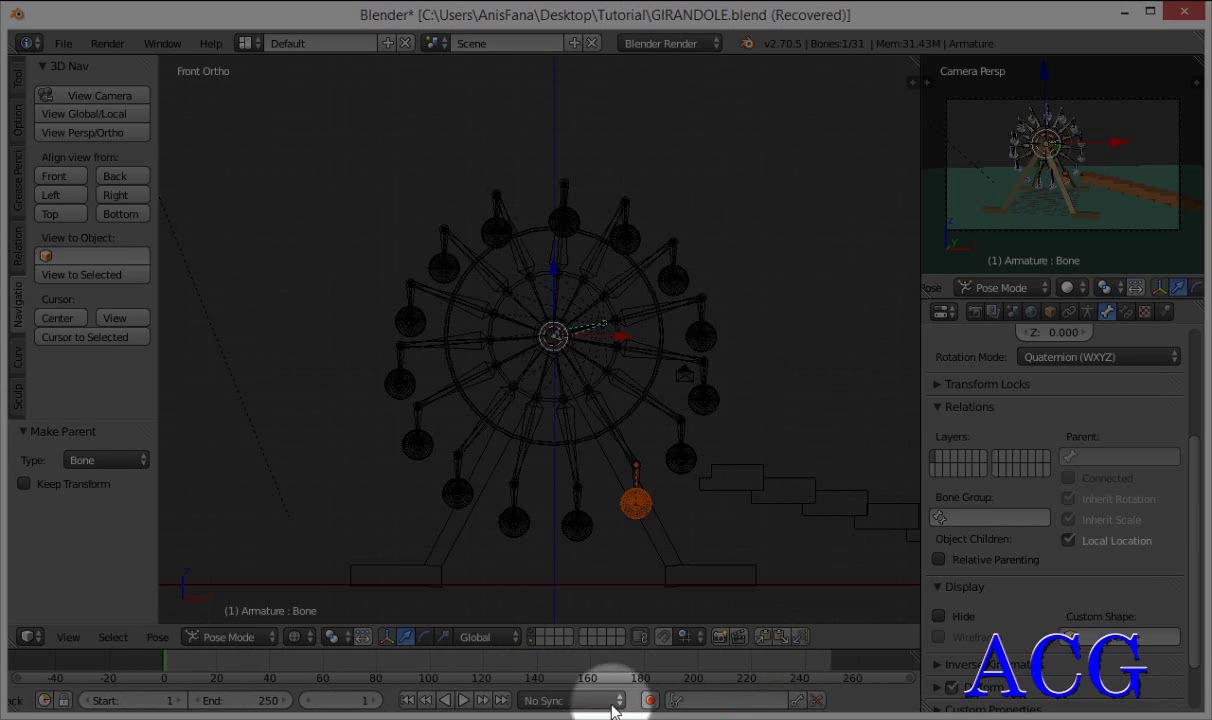
click(717, 698)
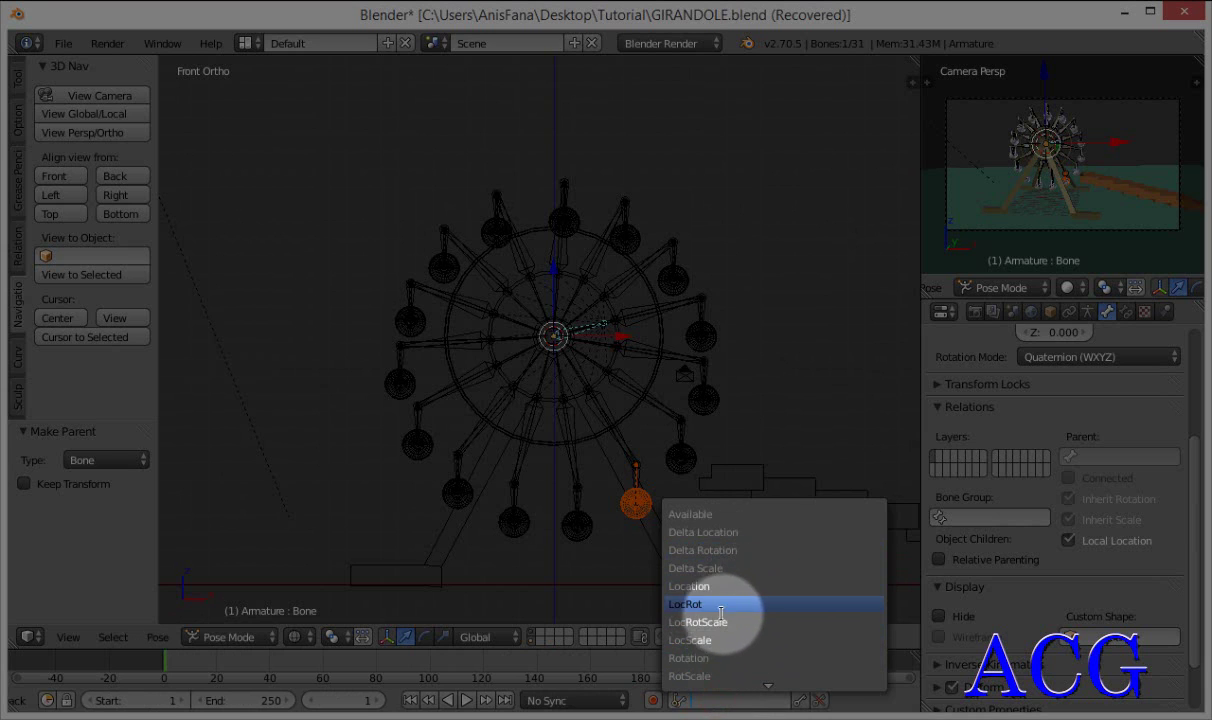
click(715, 658)
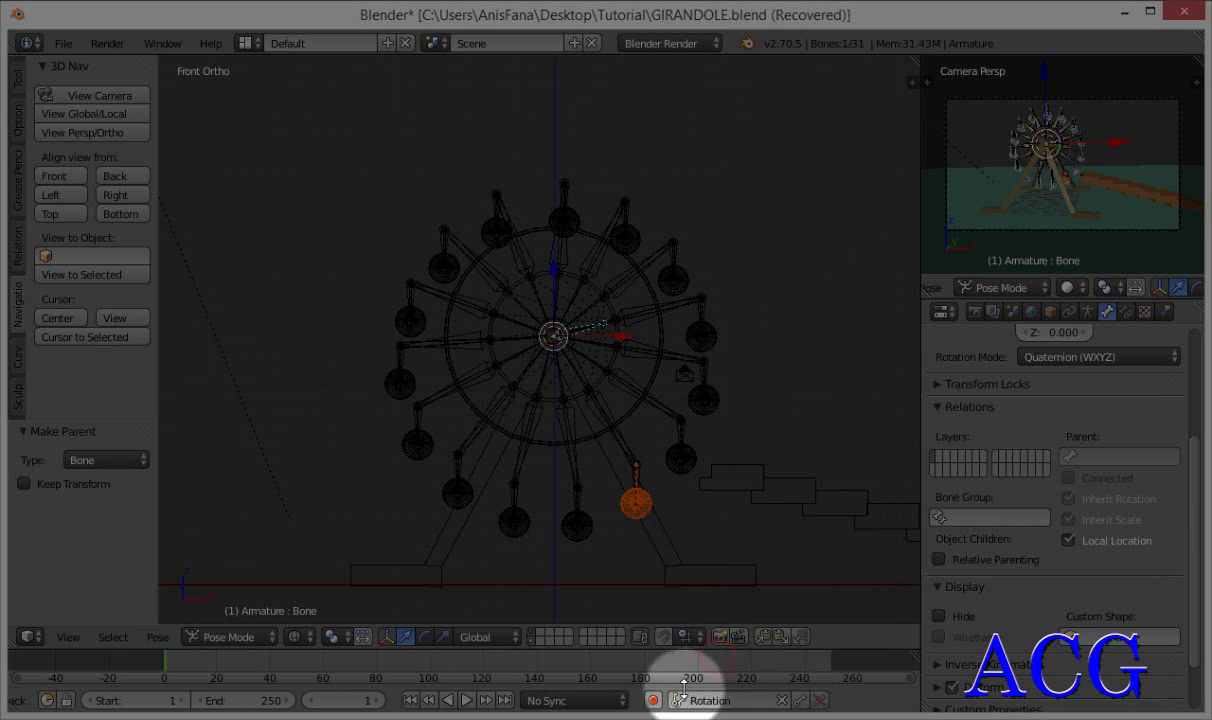
- Set playback sync to AV-sync and insert hub-bone rotation keyframes at frame 1
click(597, 699)
click(566, 628)
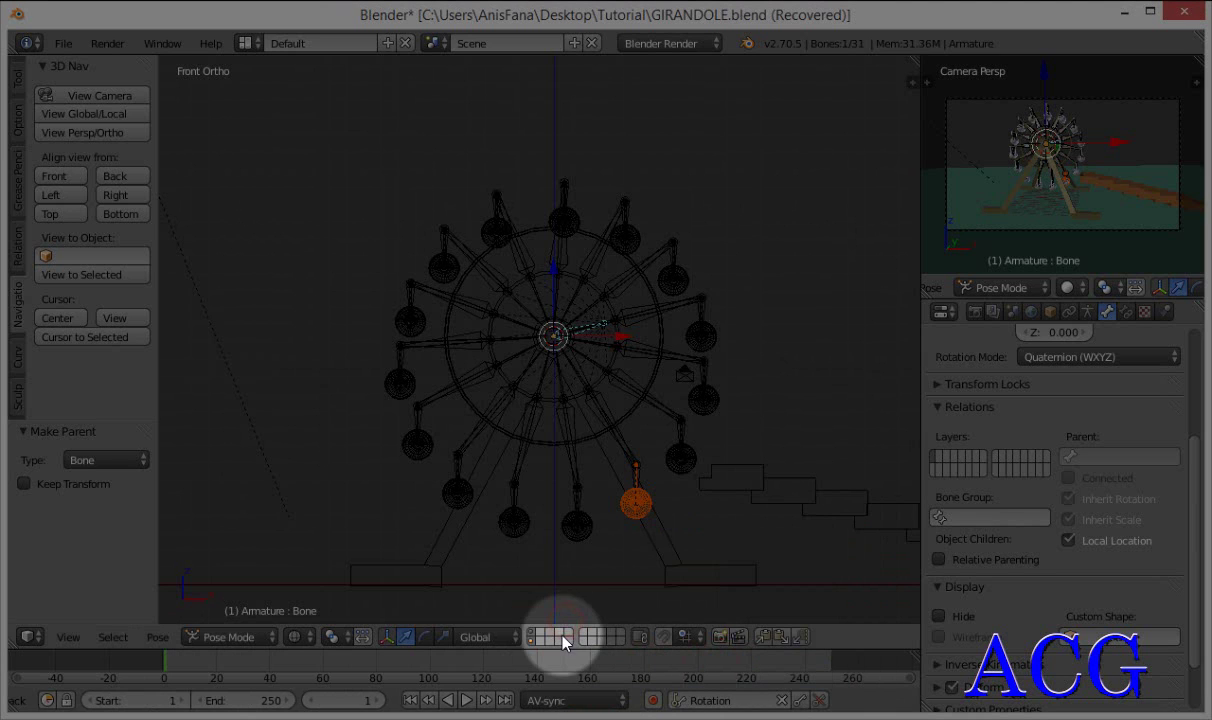
mouse_move(482, 319)
shift+middle_down()
mouse_move(628, 385)
mouse_move(578, 355)
shift+middle_up()
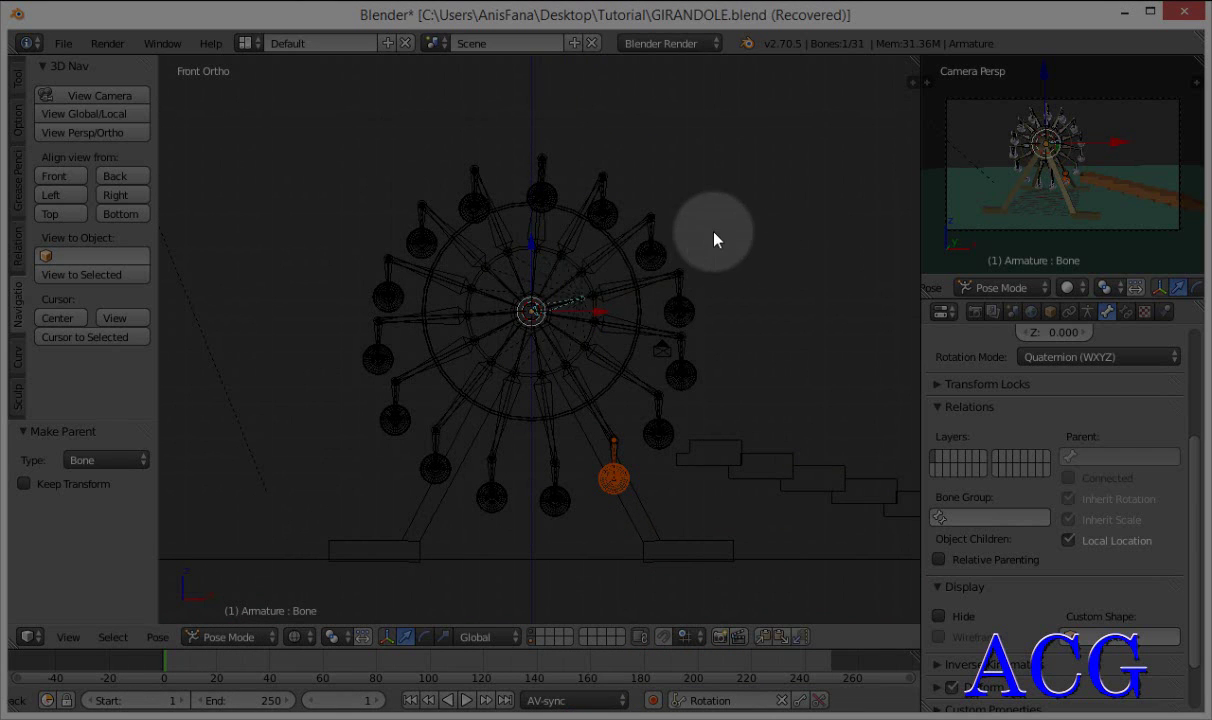
key(i)
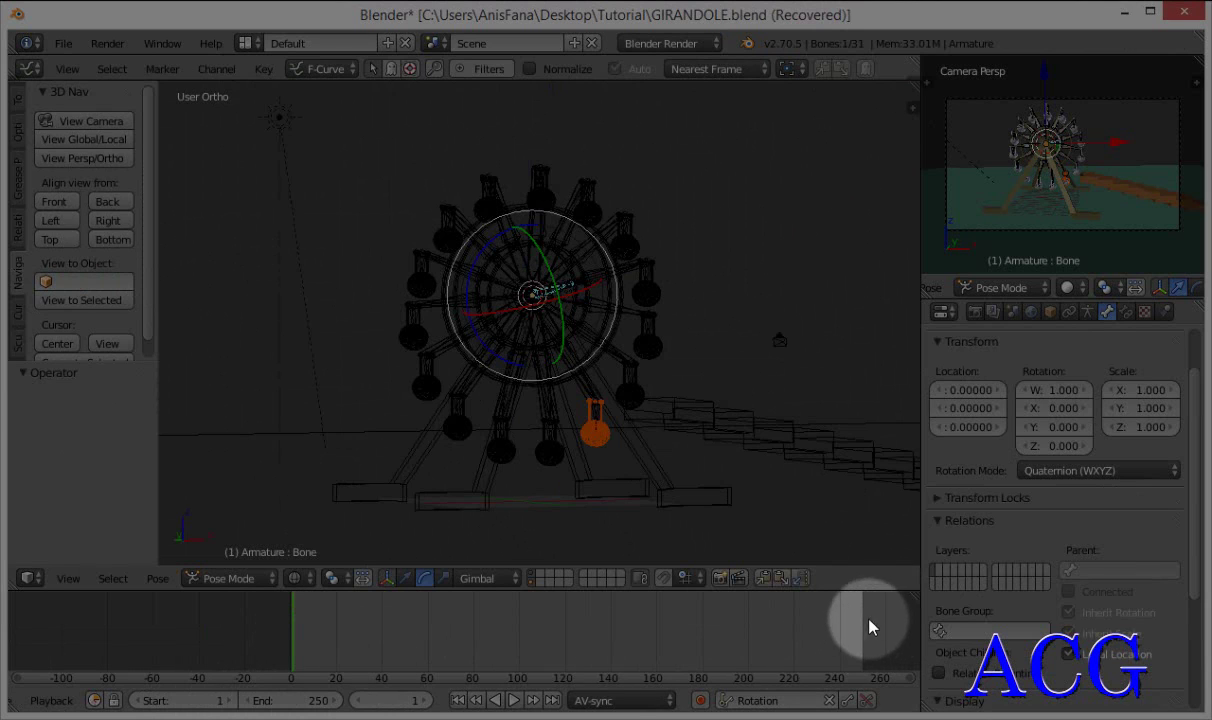
click(634, 640)
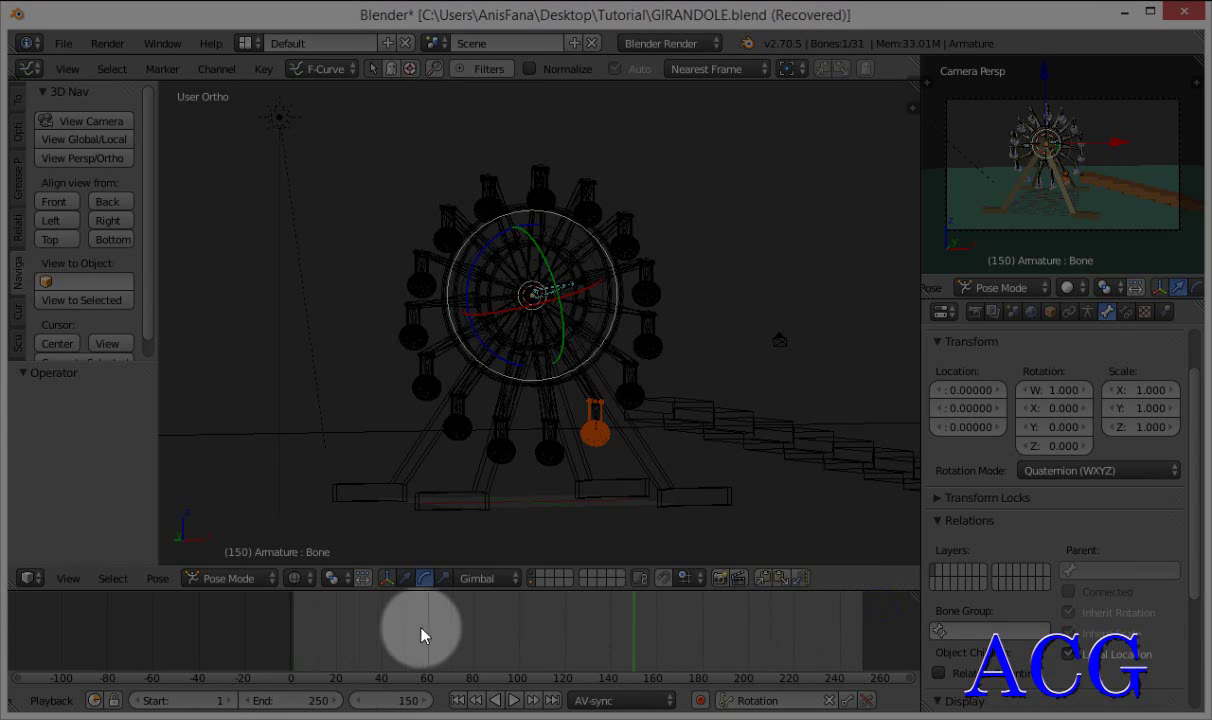
drag(421, 635, 298, 630)
click(590, 641)
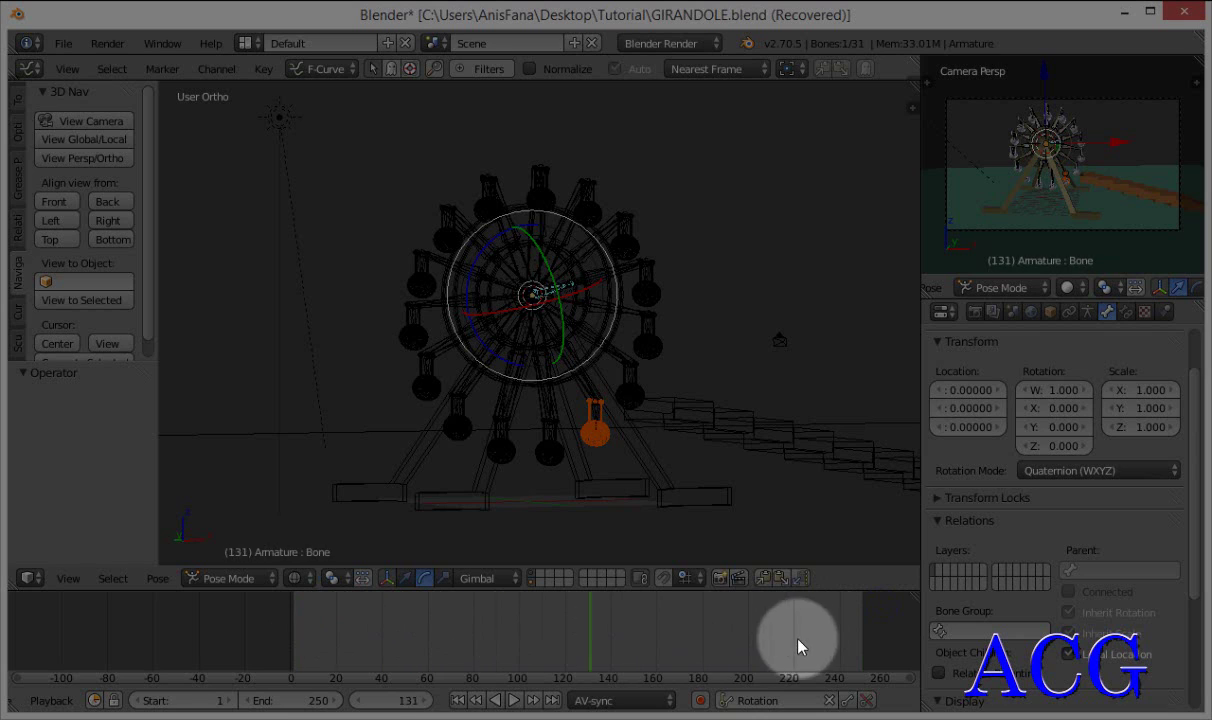
click(857, 638)
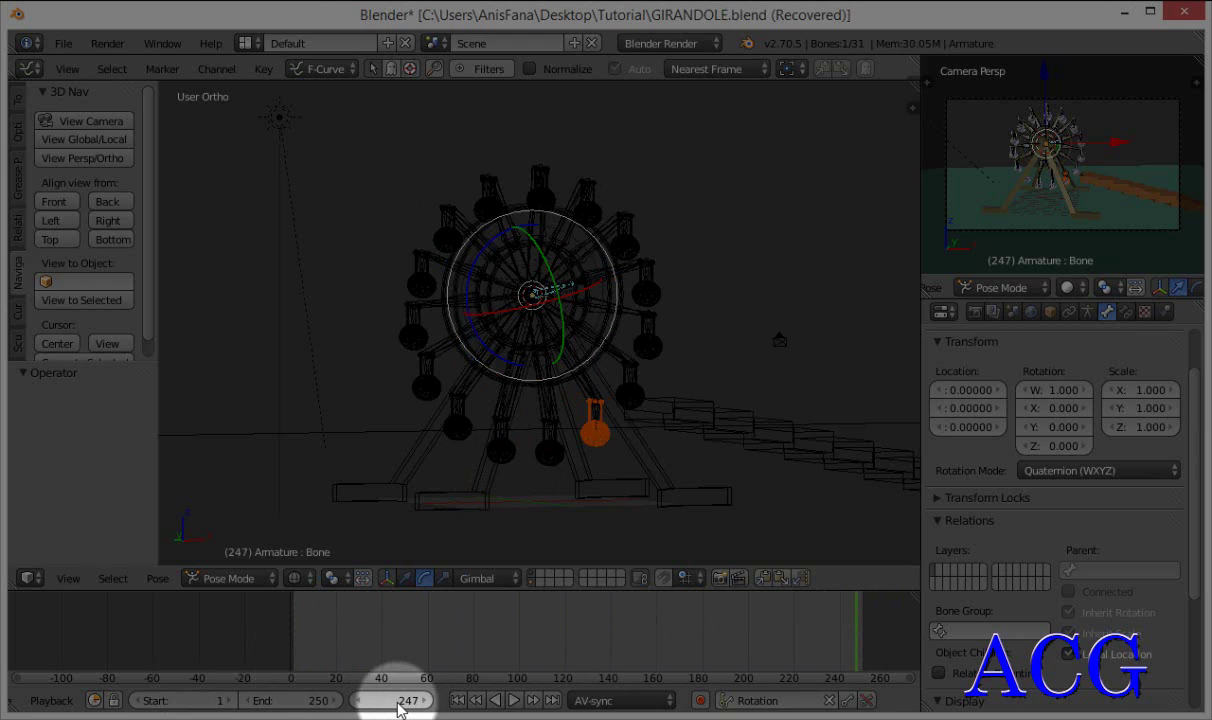
drag(399, 708, 409, 710)
text(174)
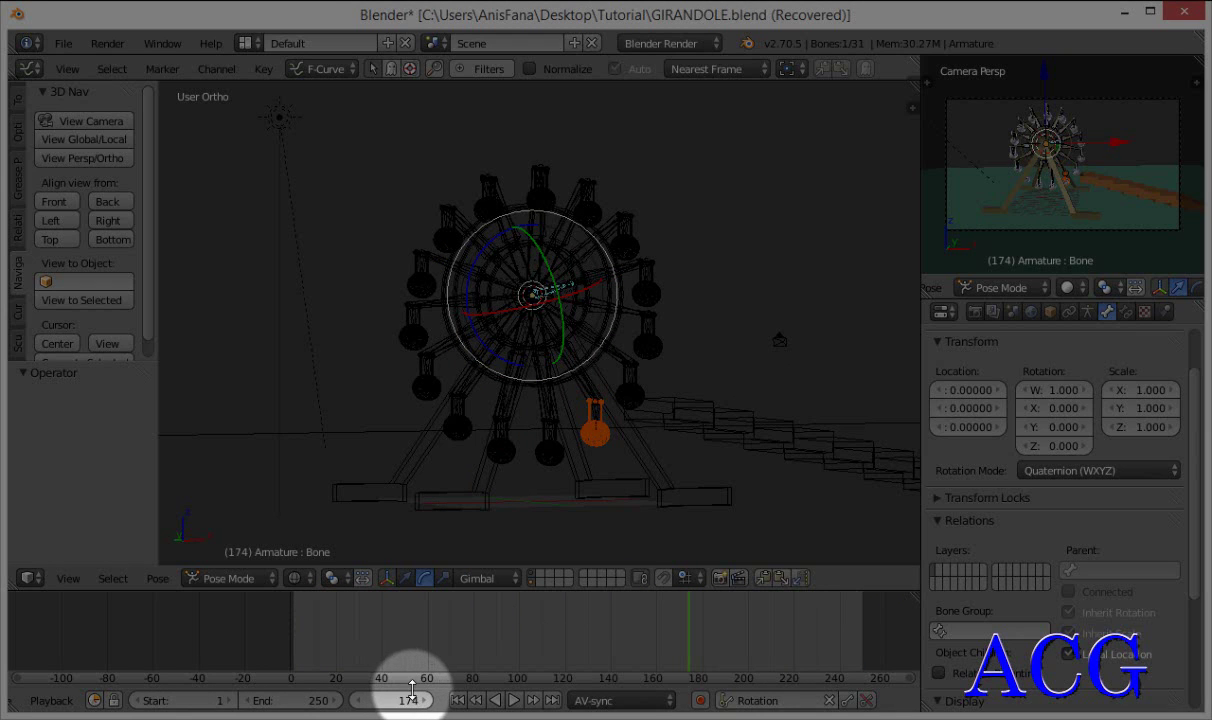
click(514, 628)
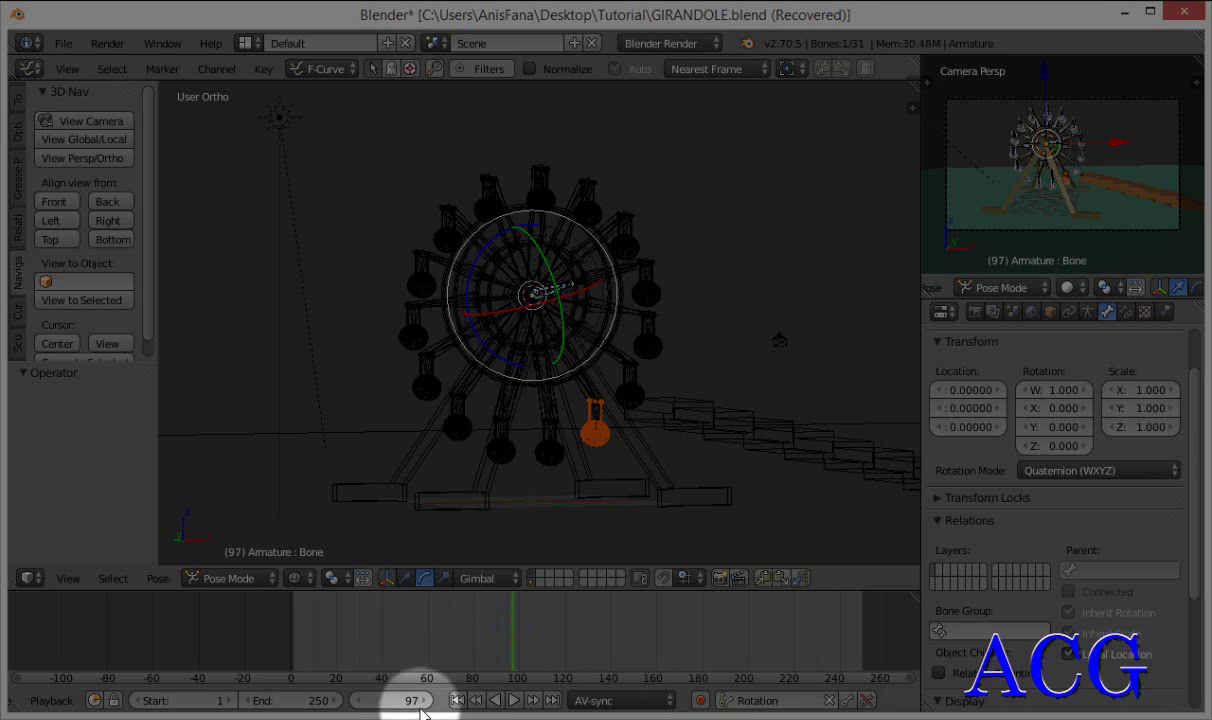
click(444, 660)
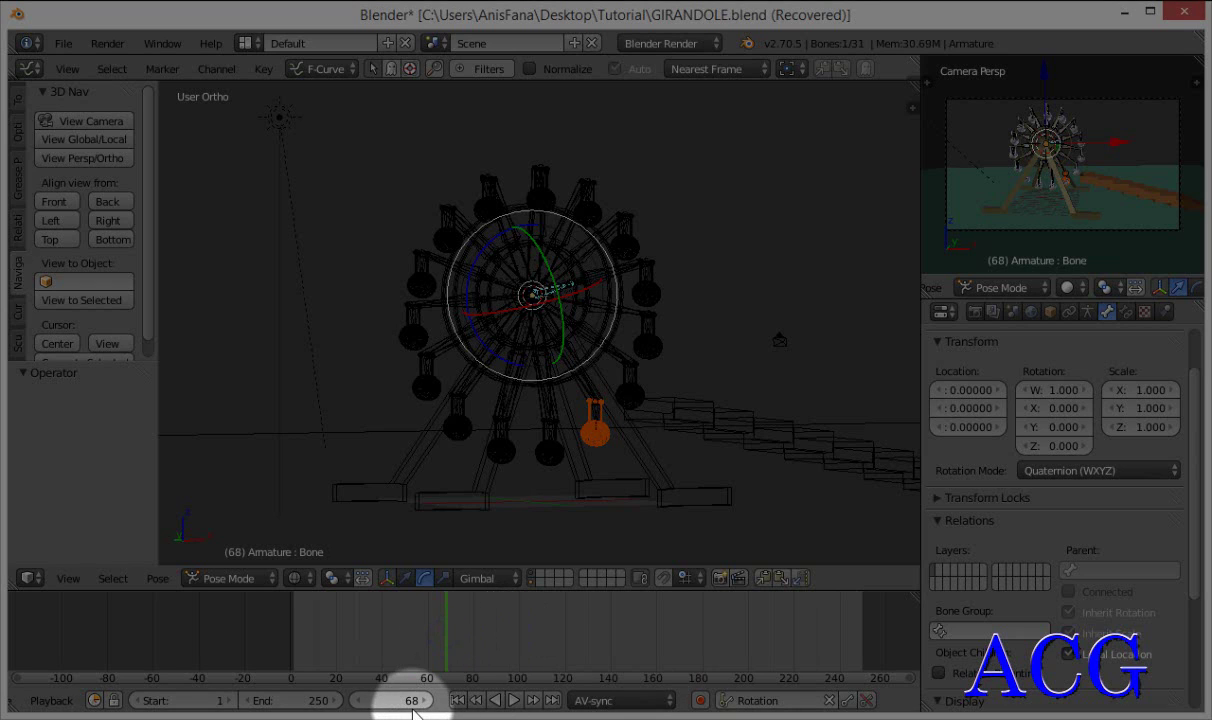
click(729, 635)
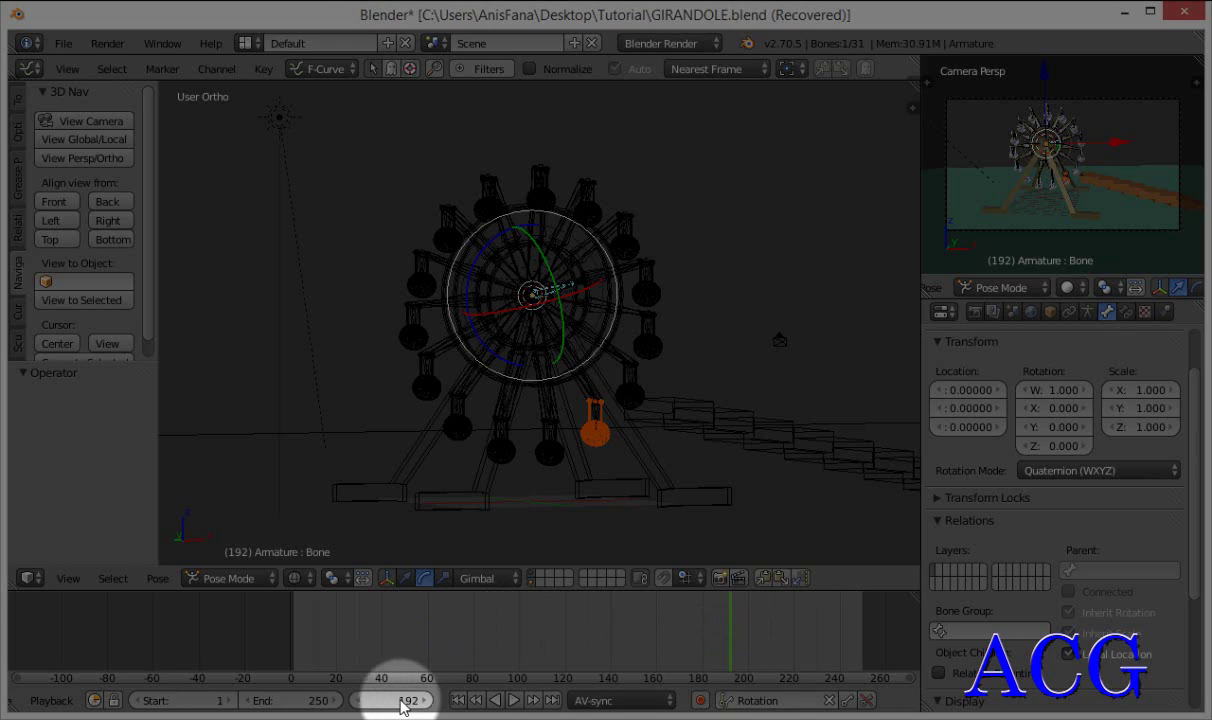
mouse_move(385, 710)
mouse_down()
mouse_move(160, 695)
mouse_move(1110, 690)
mouse_move(393, 708)
mouse_up()
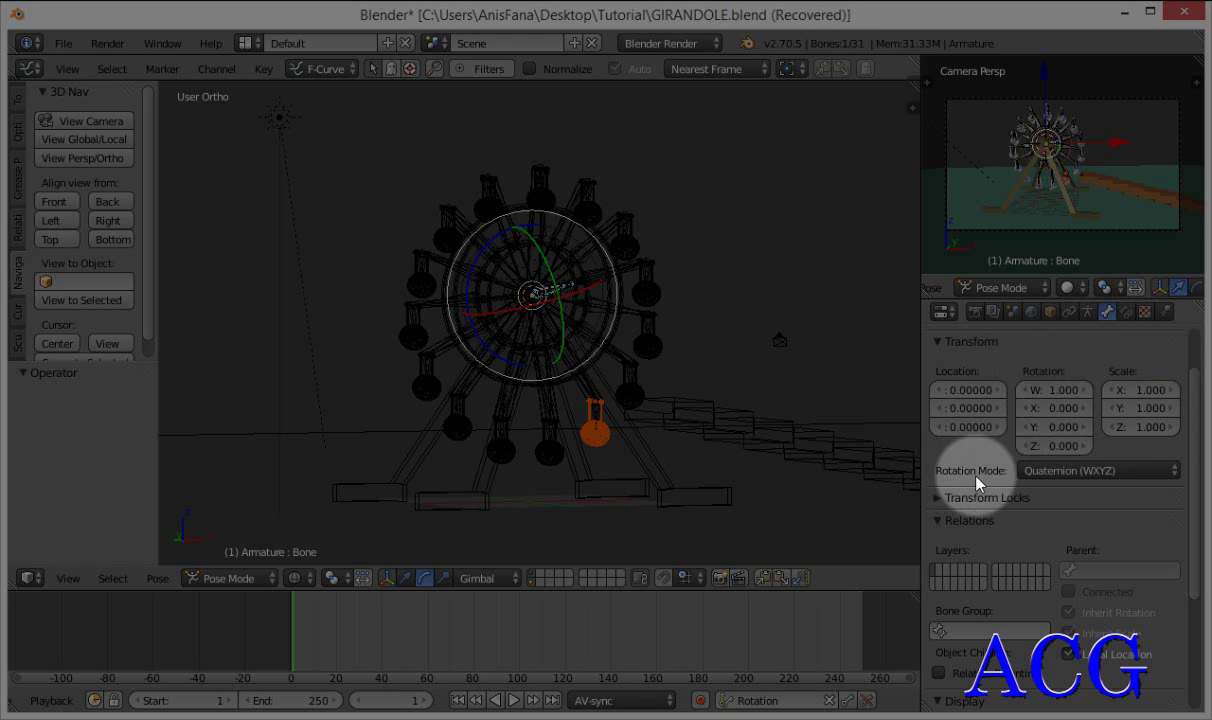
- Set the hub bone's Rotation Mode to XYZ Euler and insert keyframes on its 0° rotation
click(1107, 479)
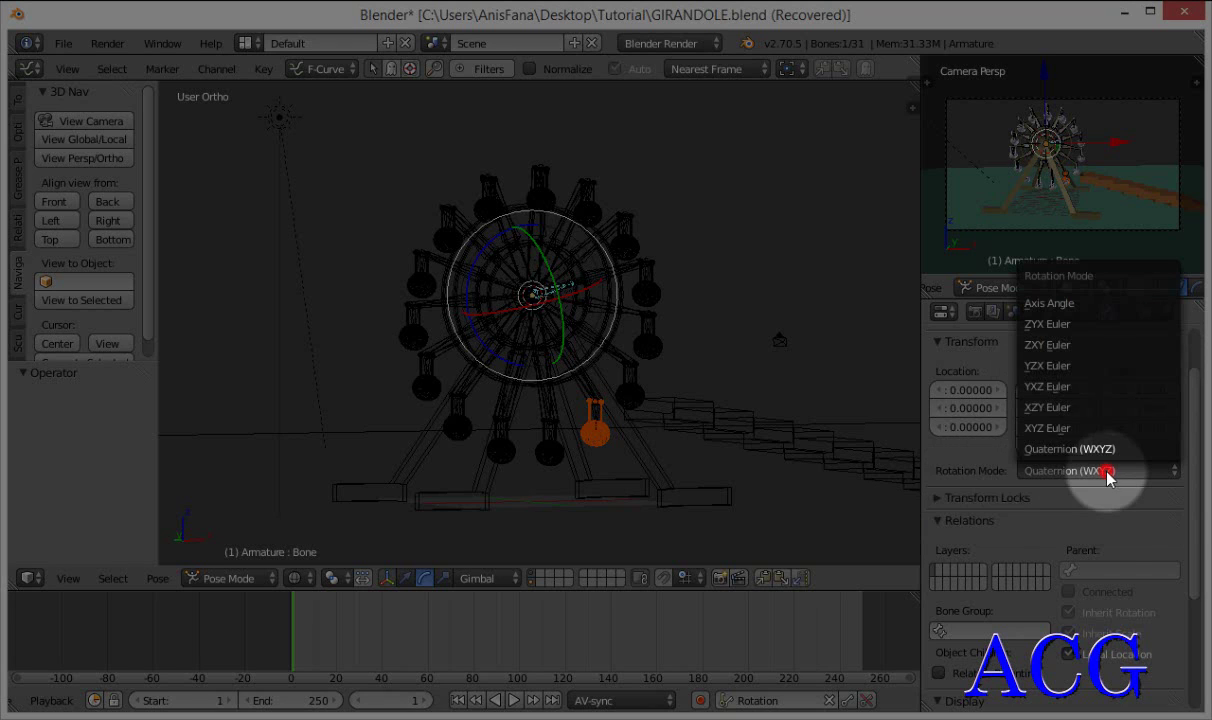
click(1055, 430)
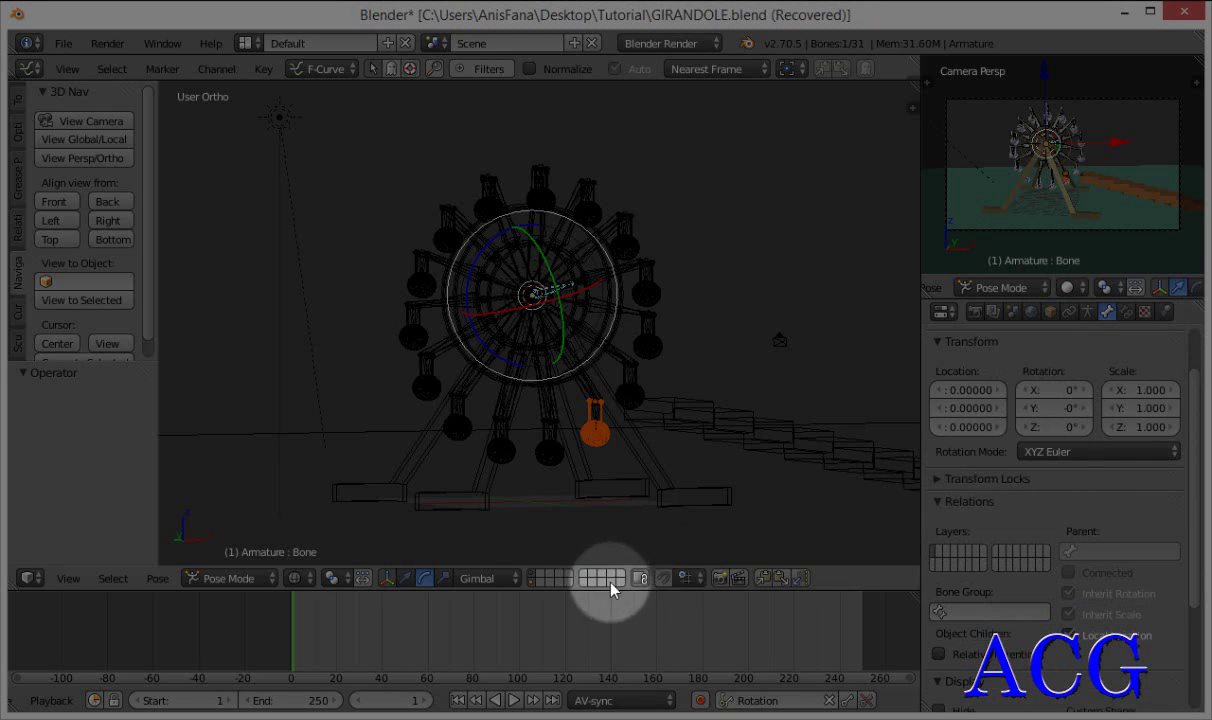
right_click(1058, 393)
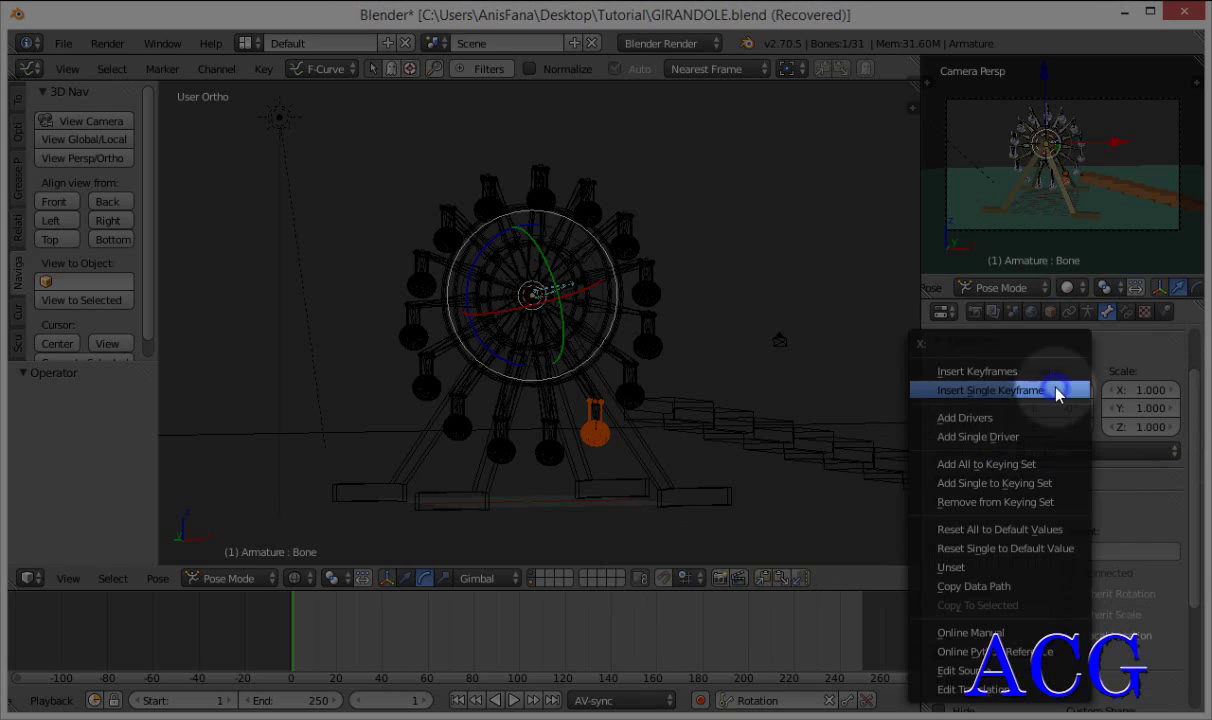
click(985, 372)
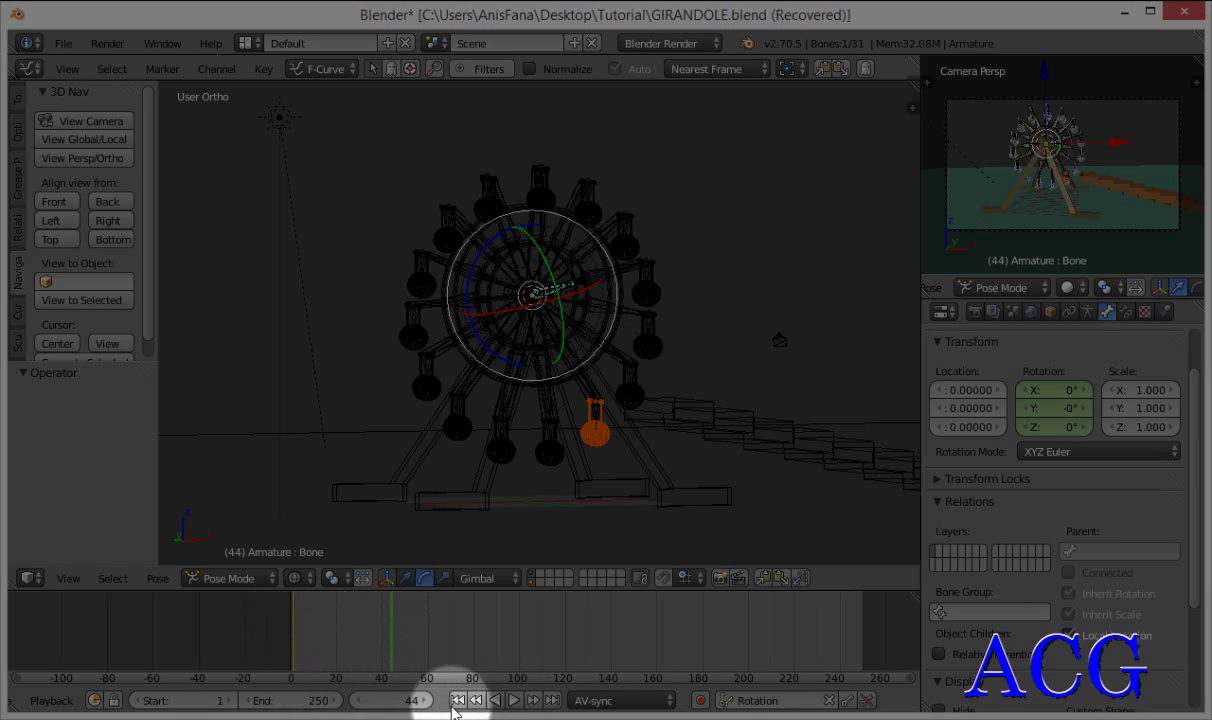
- Jump to the last frame, 250, keeping the Gimbal transform orientation
key(shift+Left)
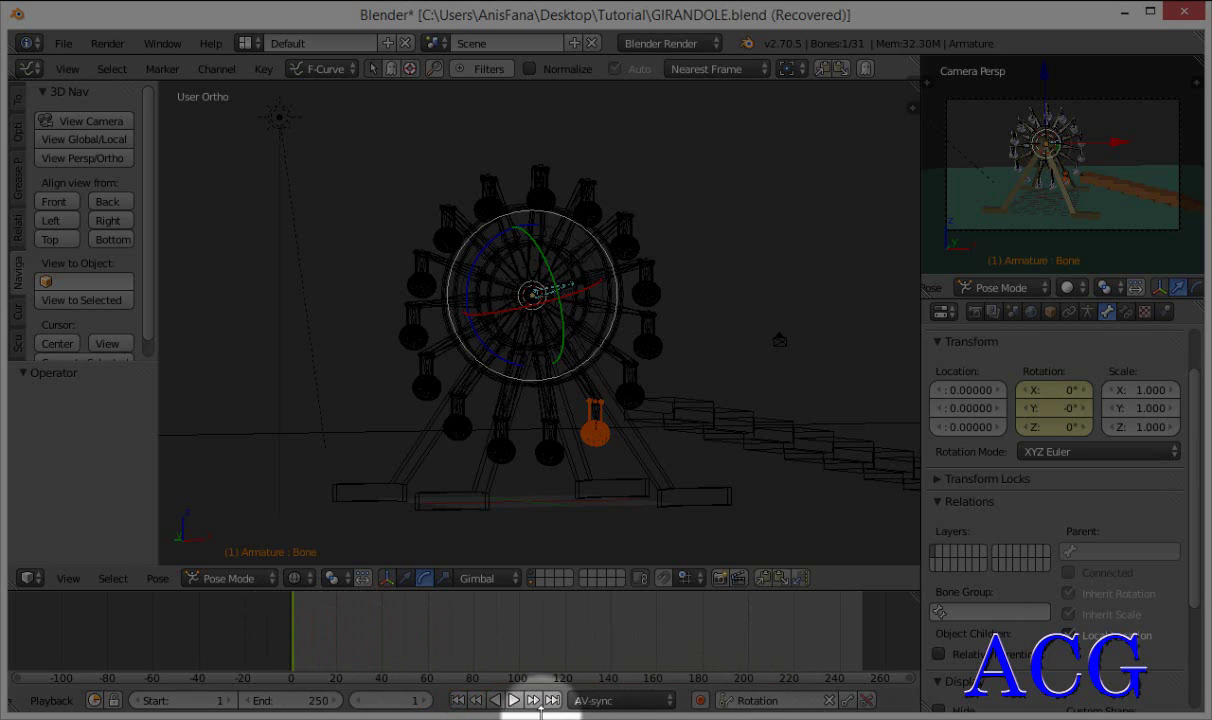
click(552, 700)
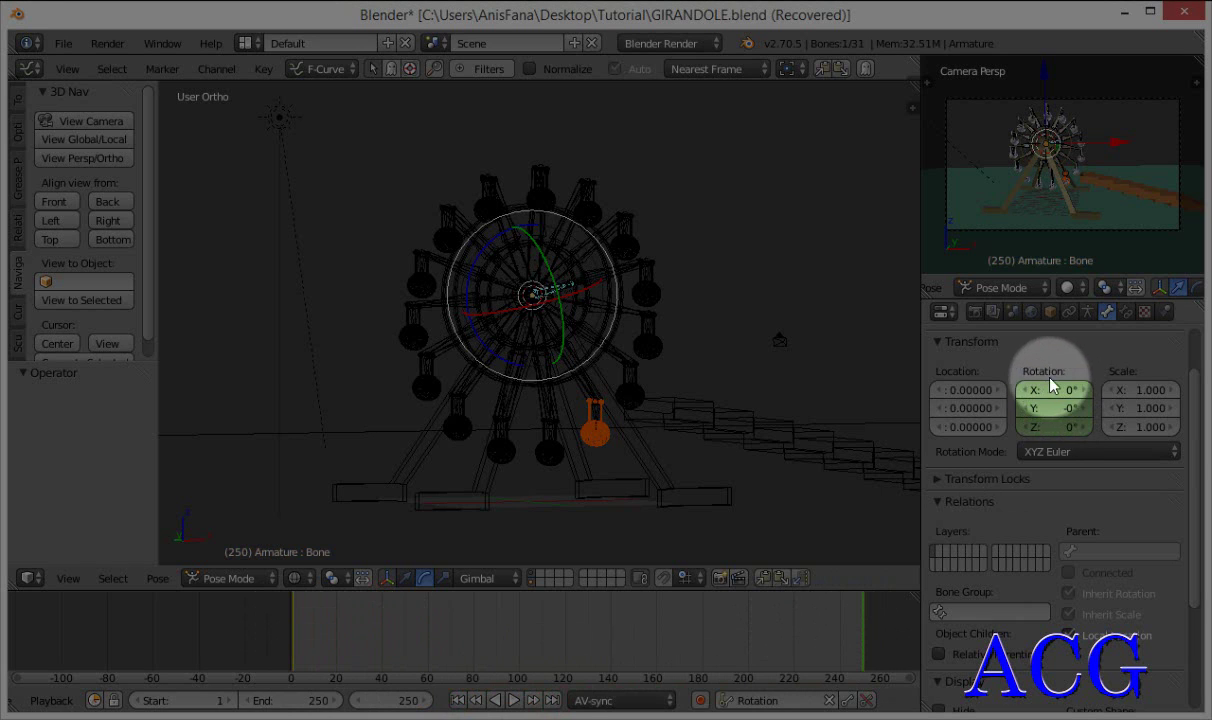
mouse_move(617, 330)
middle_down()
mouse_move(519, 333)
mouse_move(482, 317)
middle_up()
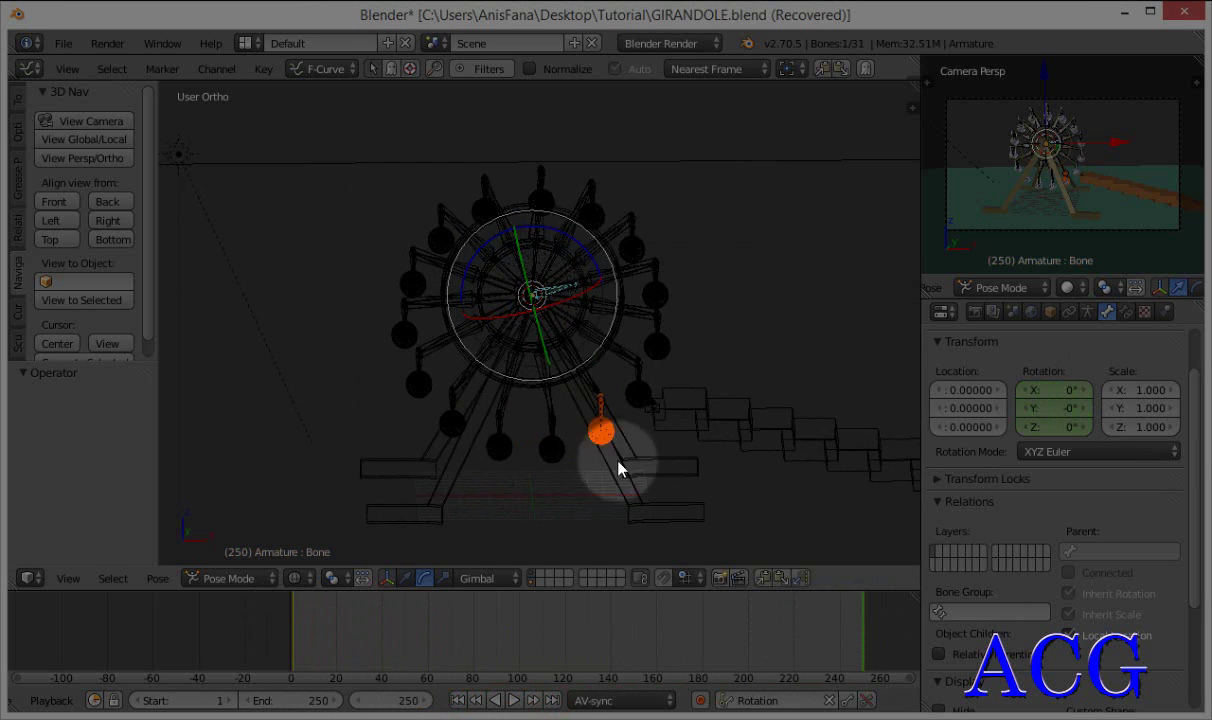
click(488, 580)
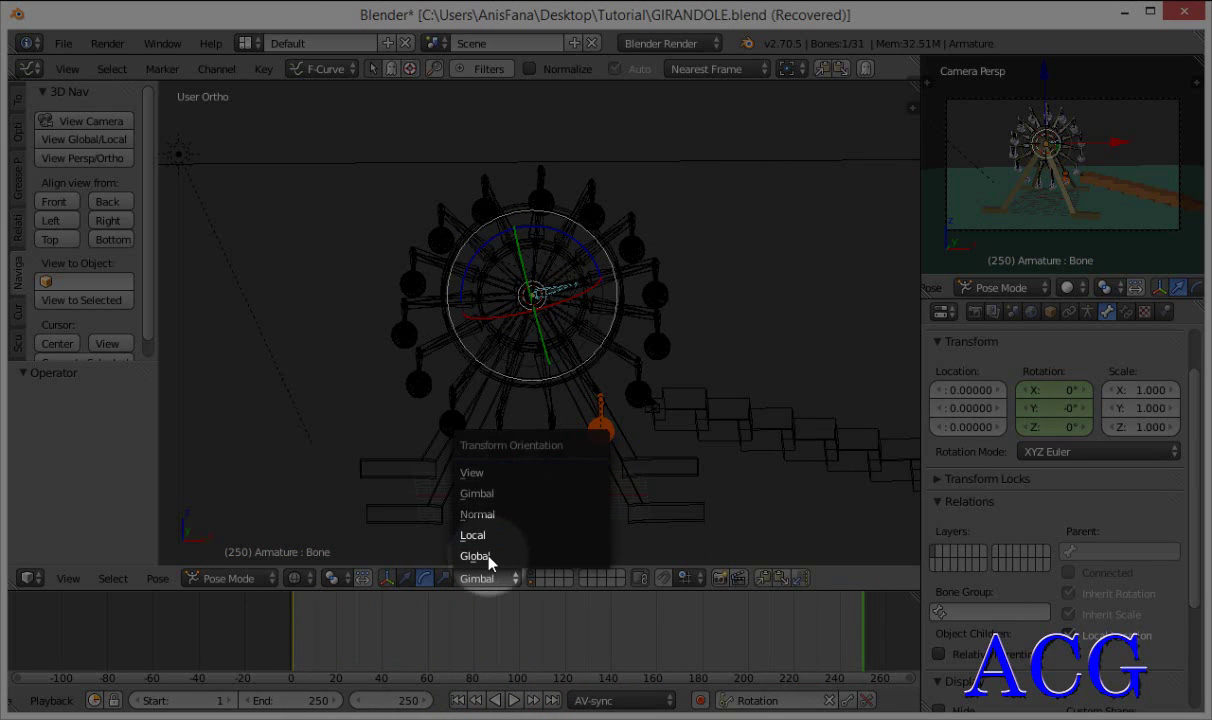
click(488, 492)
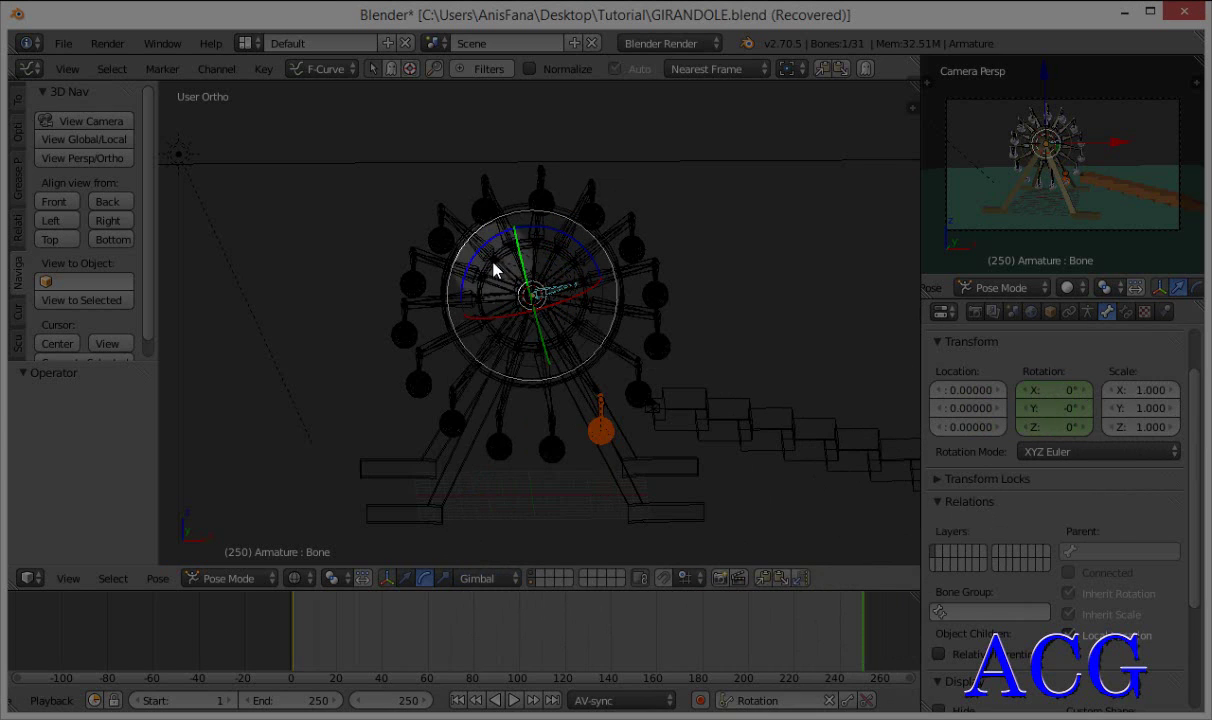
- Enter 359° in Rotation Z and keyframe it at frame 250
click(1055, 428)
text(359)
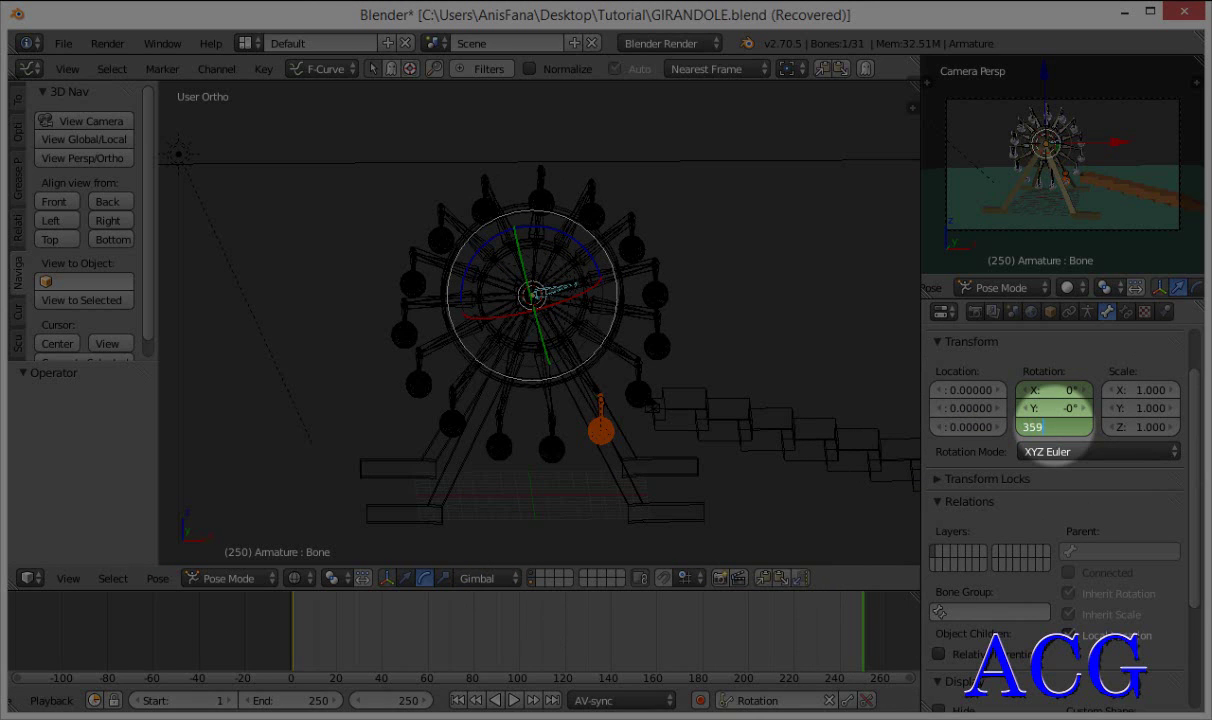
key(Return)
right_click(1056, 430)
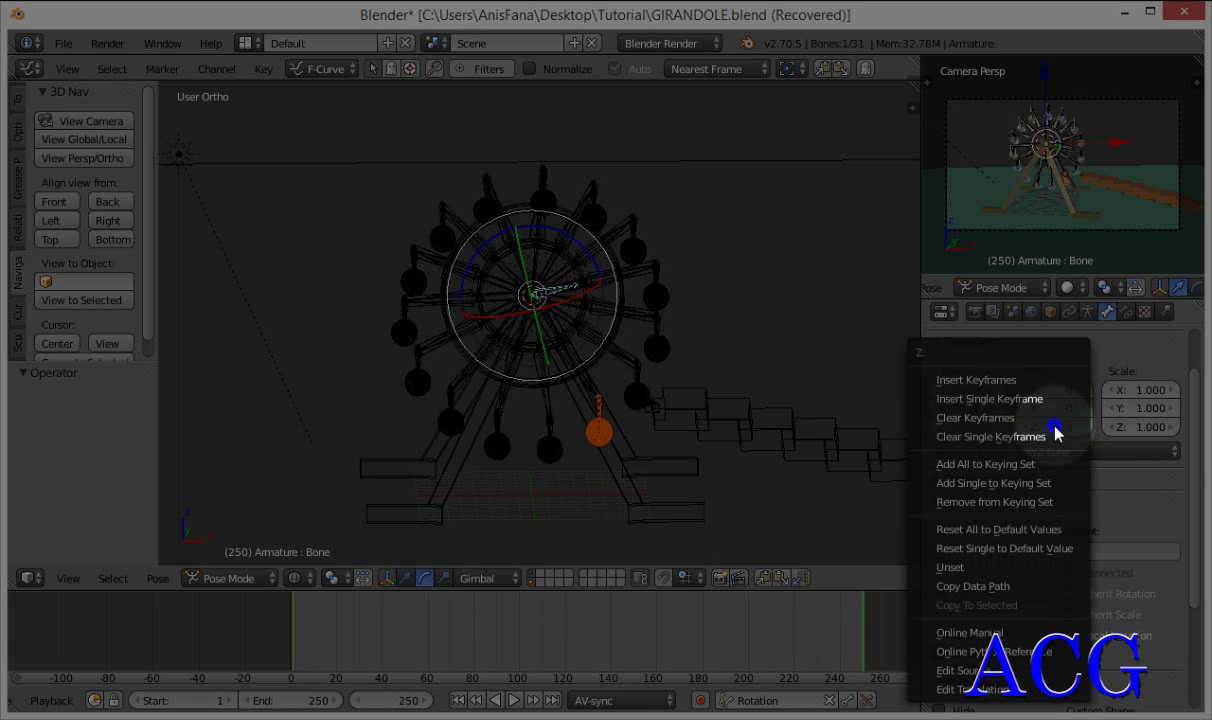
click(985, 381)
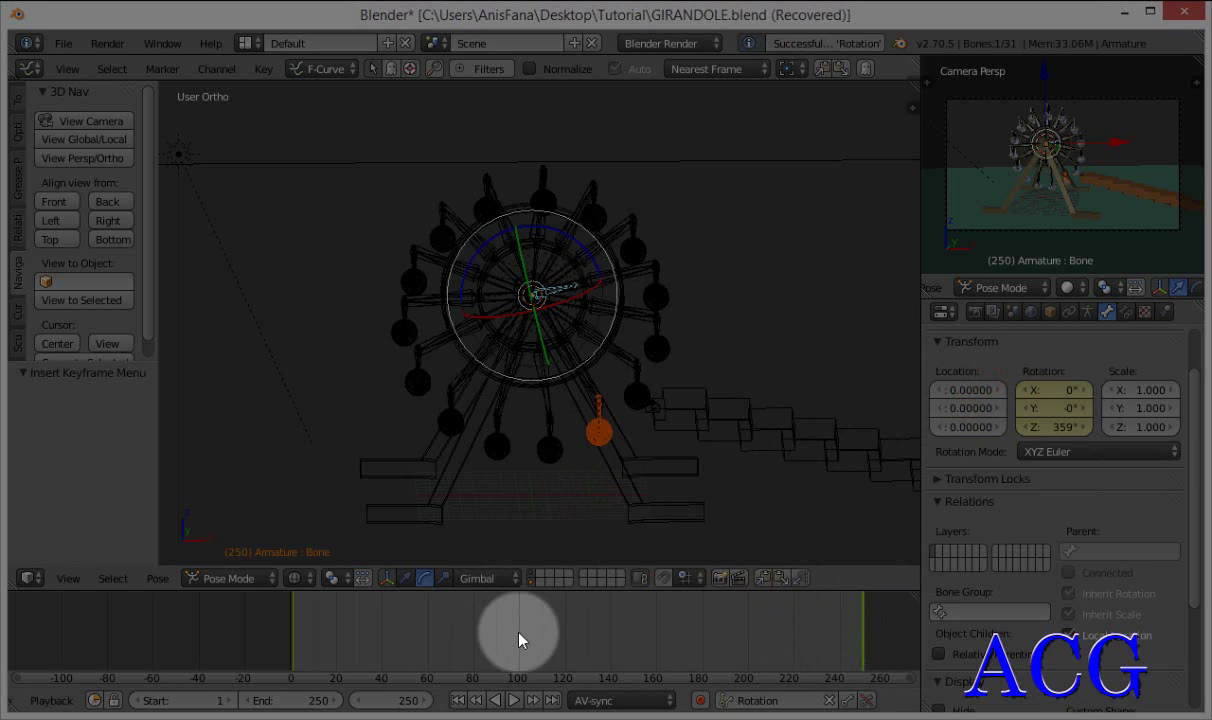
- Play the animation from frame 1 and switch to solid shading from a side view
click(460, 702)
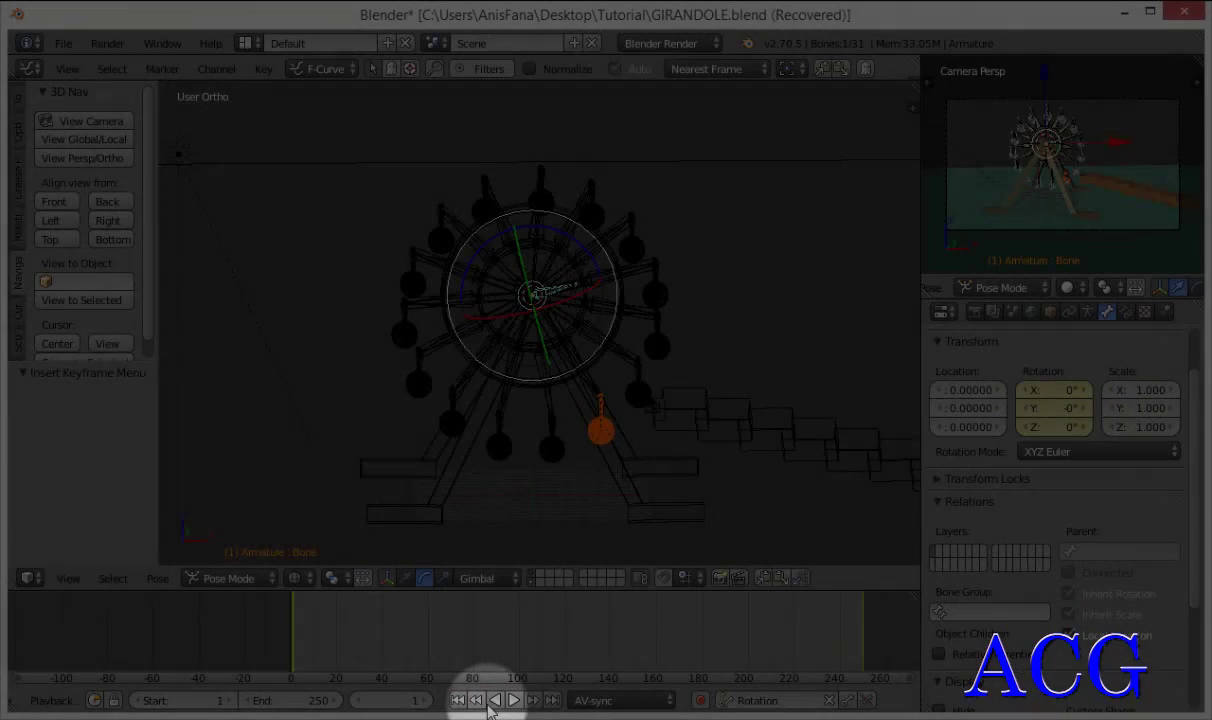
click(513, 701)
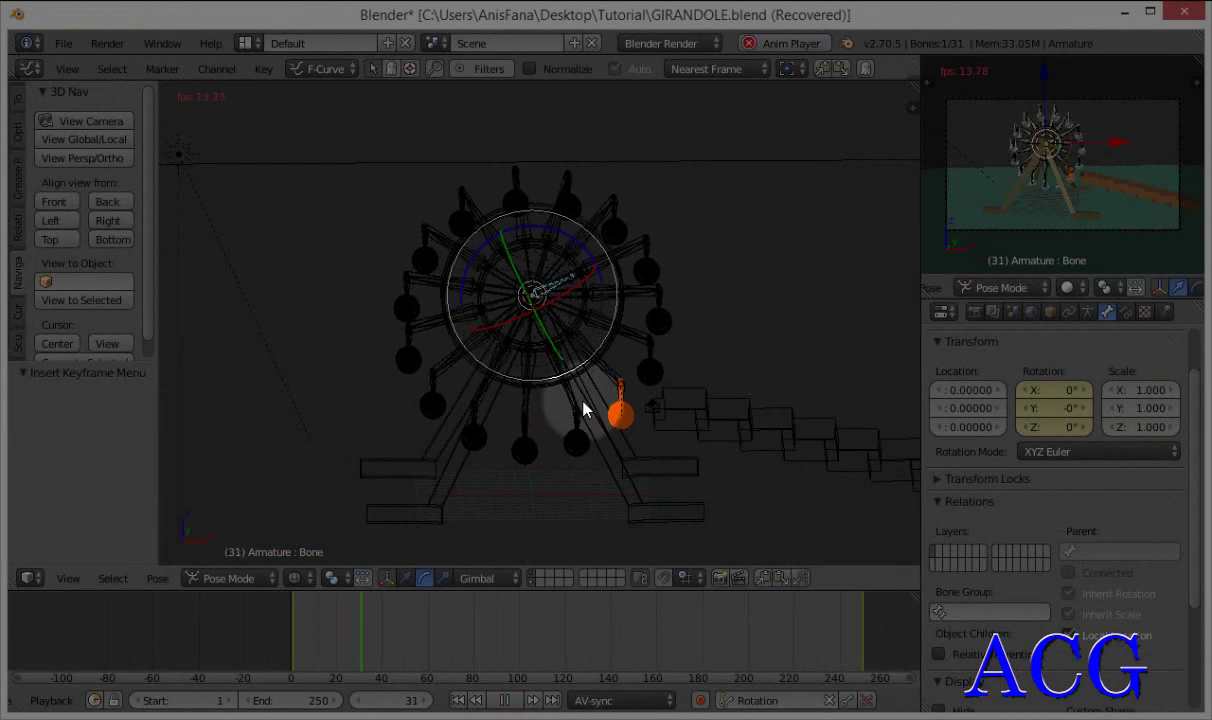
mouse_move(522, 447)
middle_down()
mouse_move(730, 392)
mouse_move(500, 387)
mouse_move(676, 268)
middle_up()
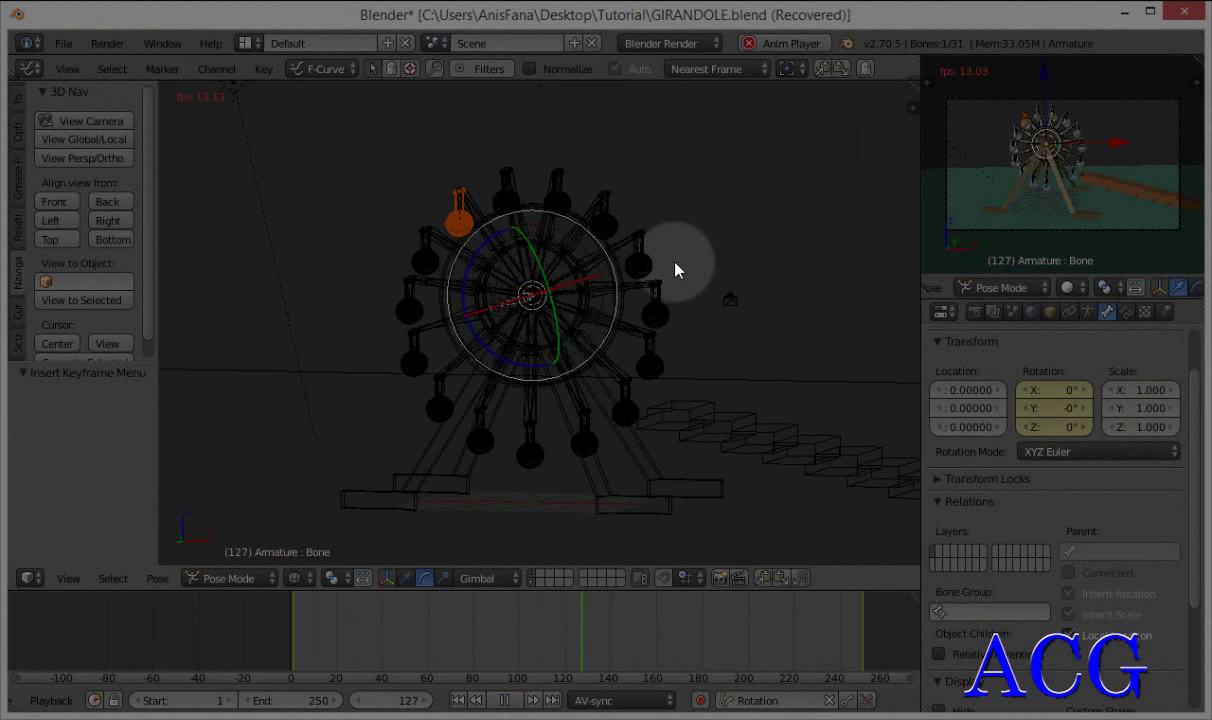
key(z)
- Watch the spin from a slightly higher angle, rewinding playback to the first frame
mouse_move(663, 319)
middle_down()
mouse_move(673, 354)
mouse_move(649, 360)
mouse_move(662, 347)
middle_up()
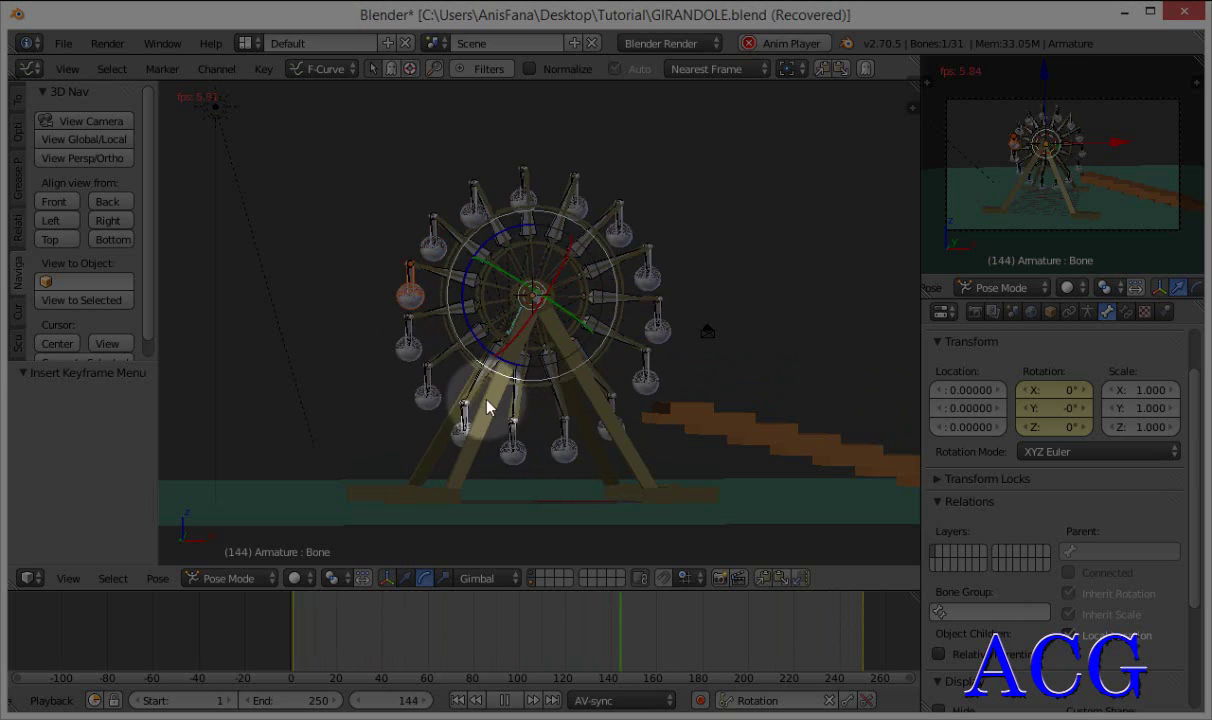
key(shift+Left)
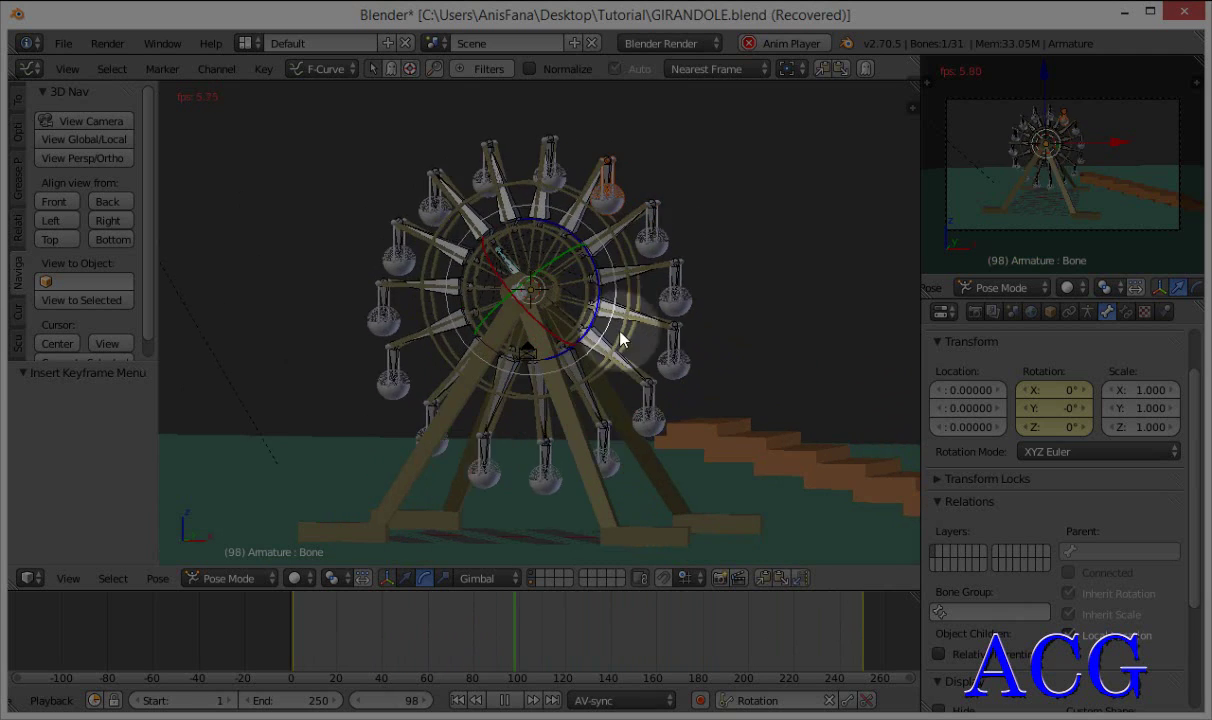
key(shift+Left)
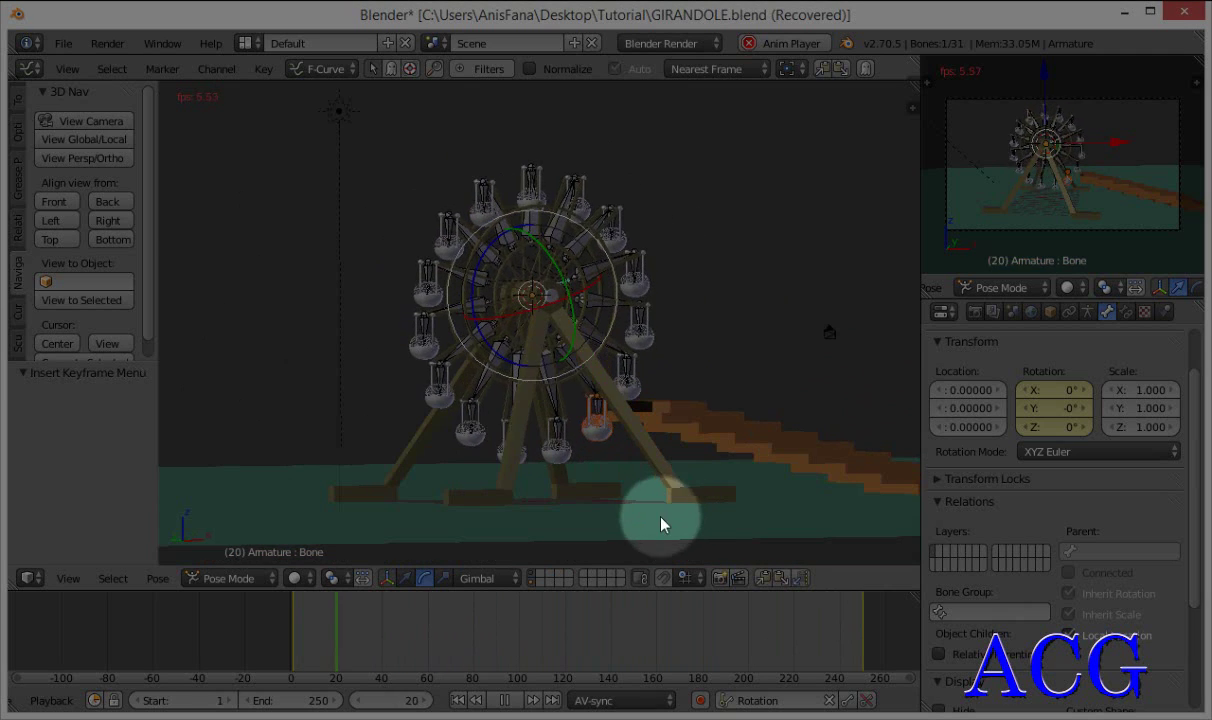
key(shift+Left)
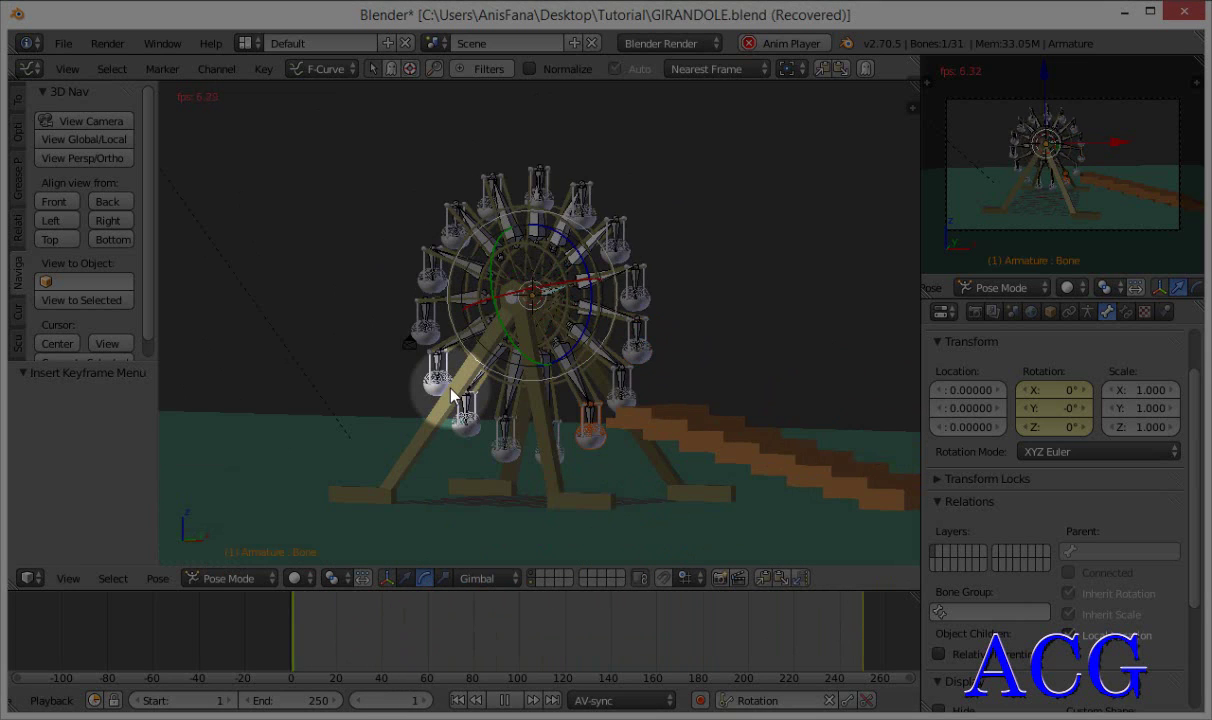